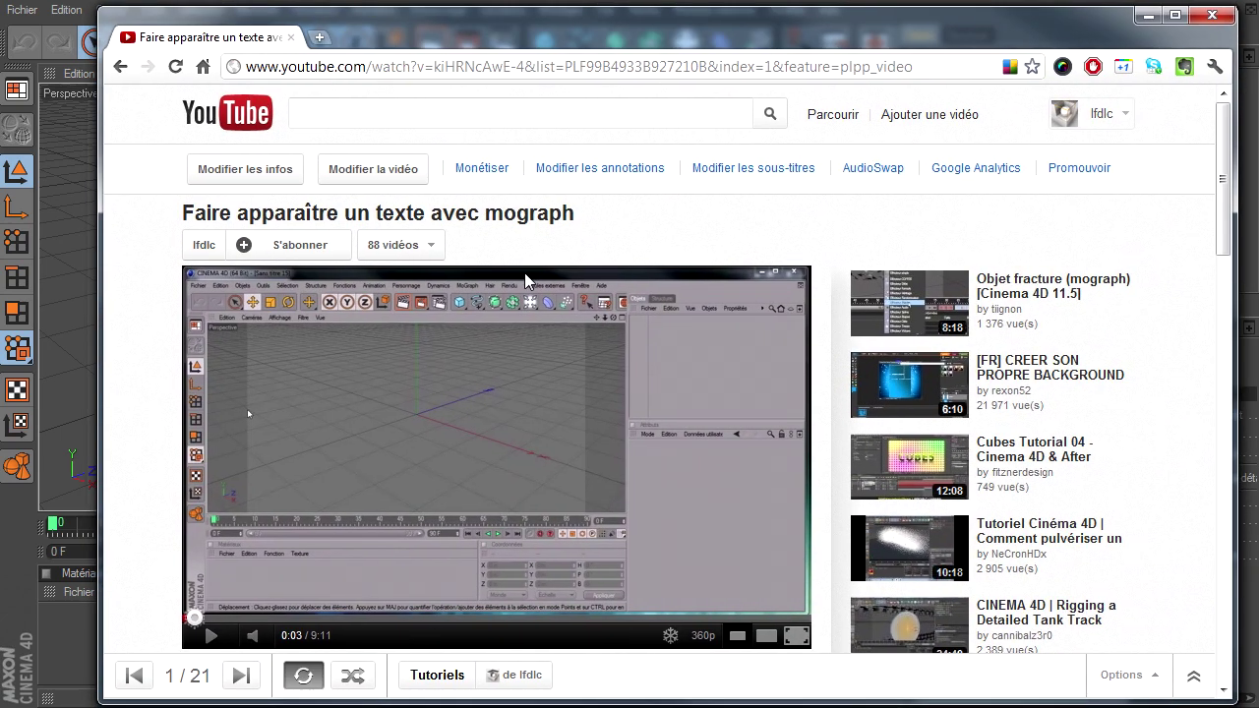
Scroll the YouTube page to the comments asking how the light dome reached the toolbar
scroll(524, 281, "down", 1)
scroll(524, 280, "down", 4)
scroll(526, 281, "down", 4)
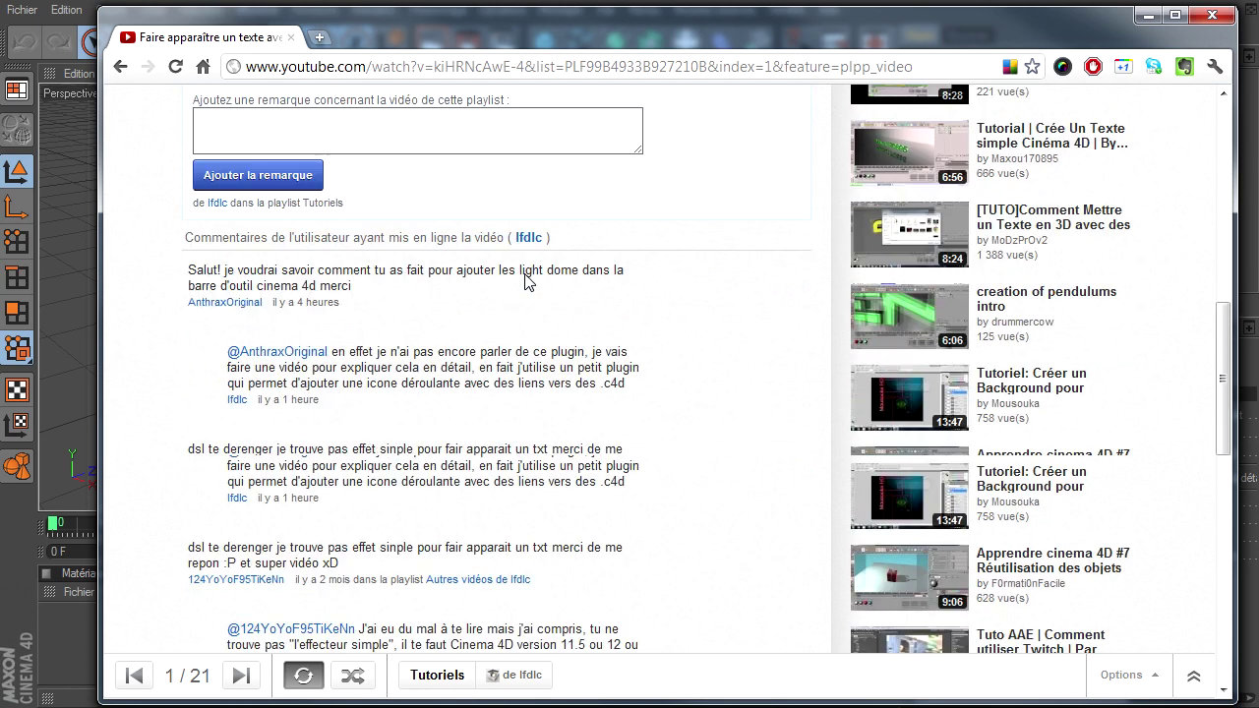
scroll(480, 278, "up", 1)
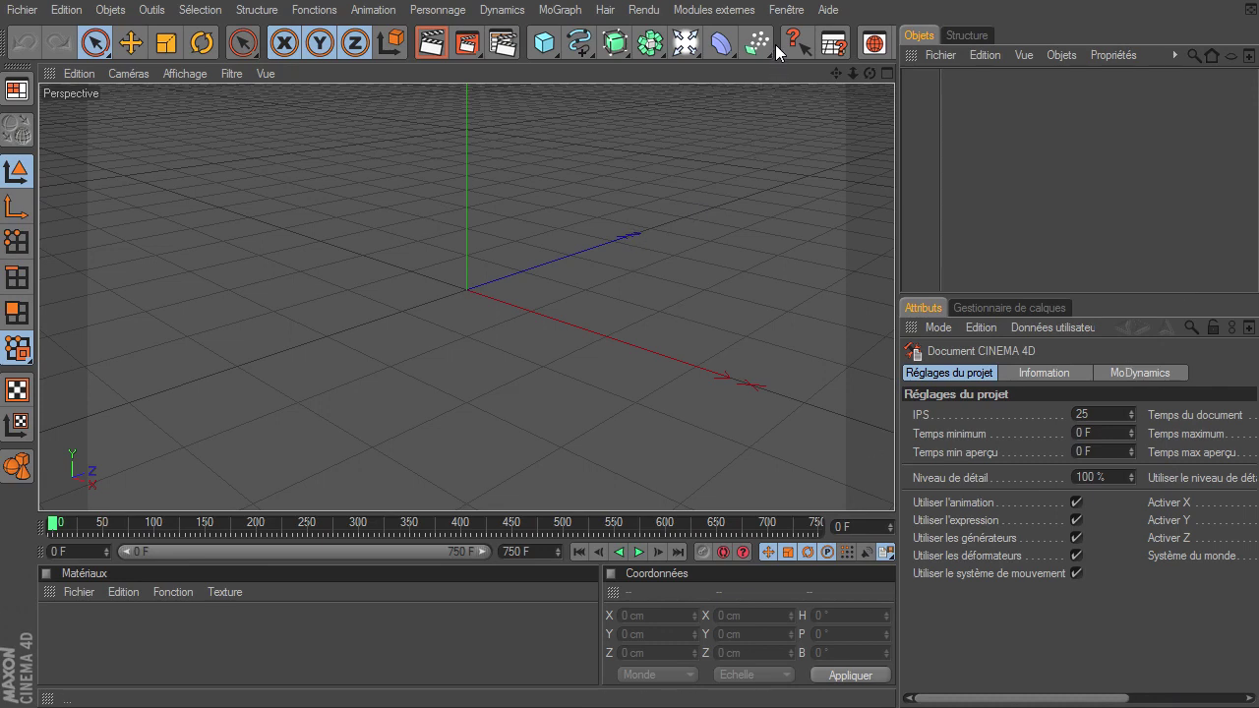
Merge the Light Dome preset from the OLX Merge Scene toolbar dropdown
middle_click_drag(775, 44, 635, 53)
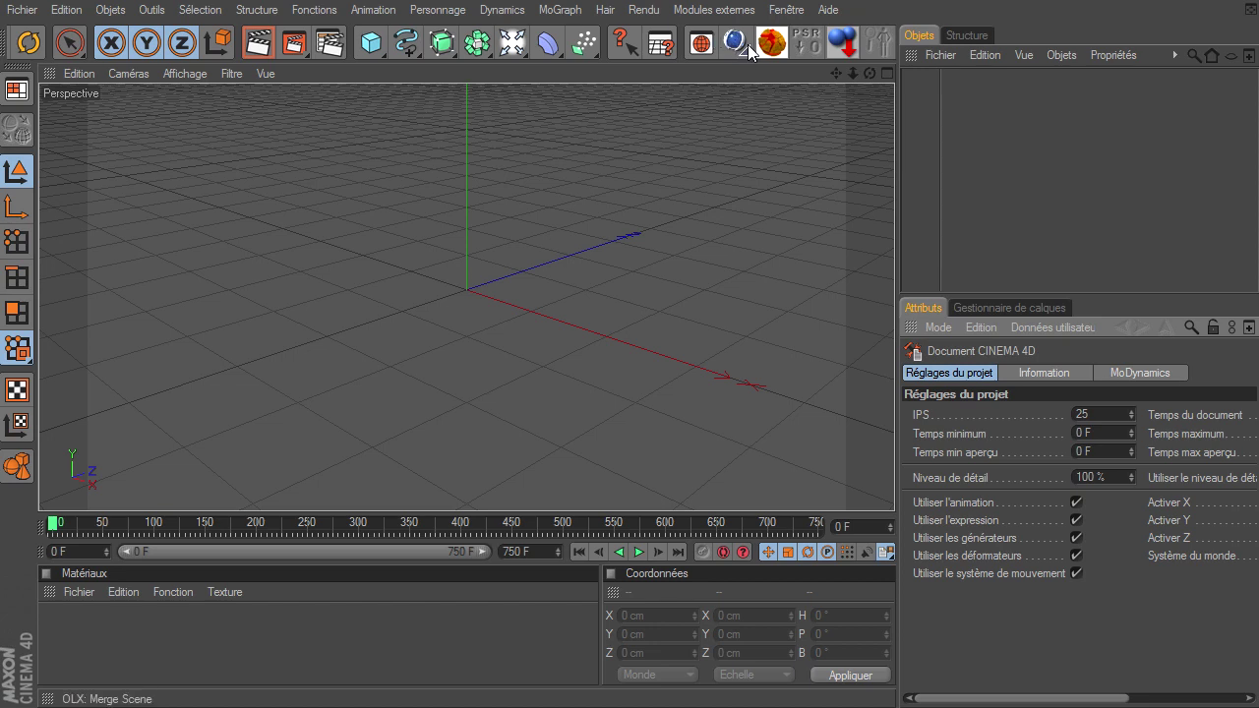
left_click(737, 42)
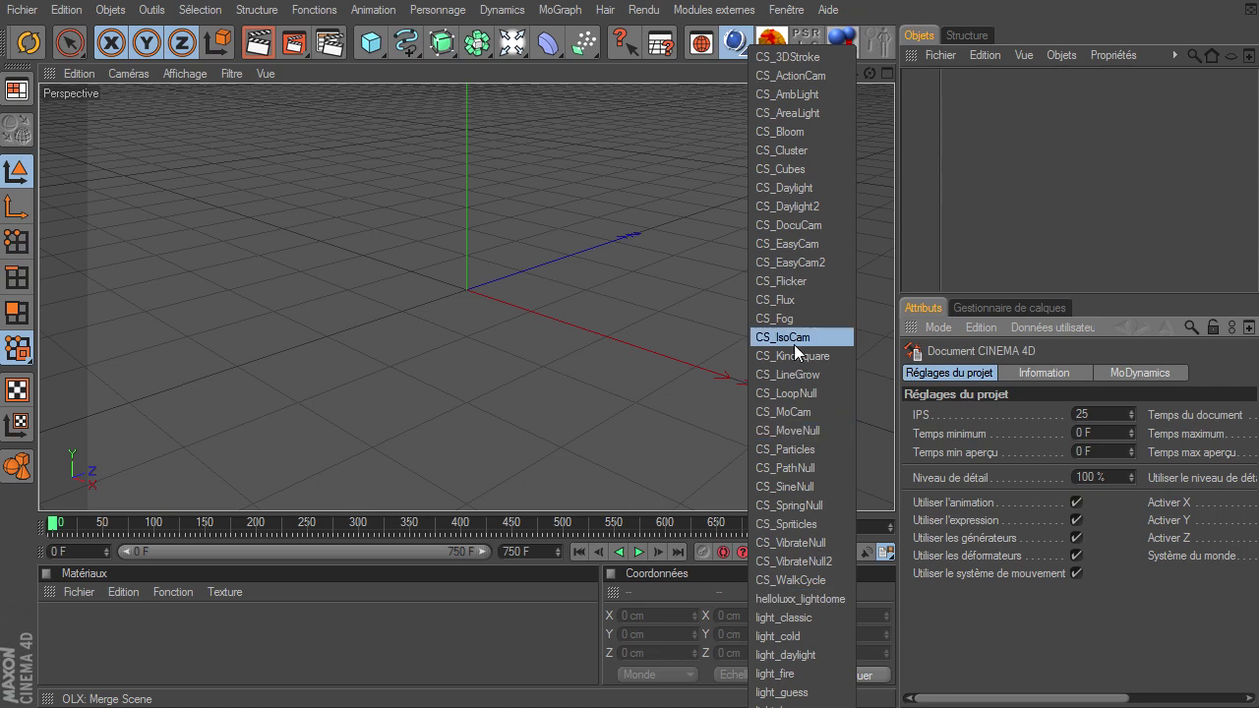
left_click(822, 598)
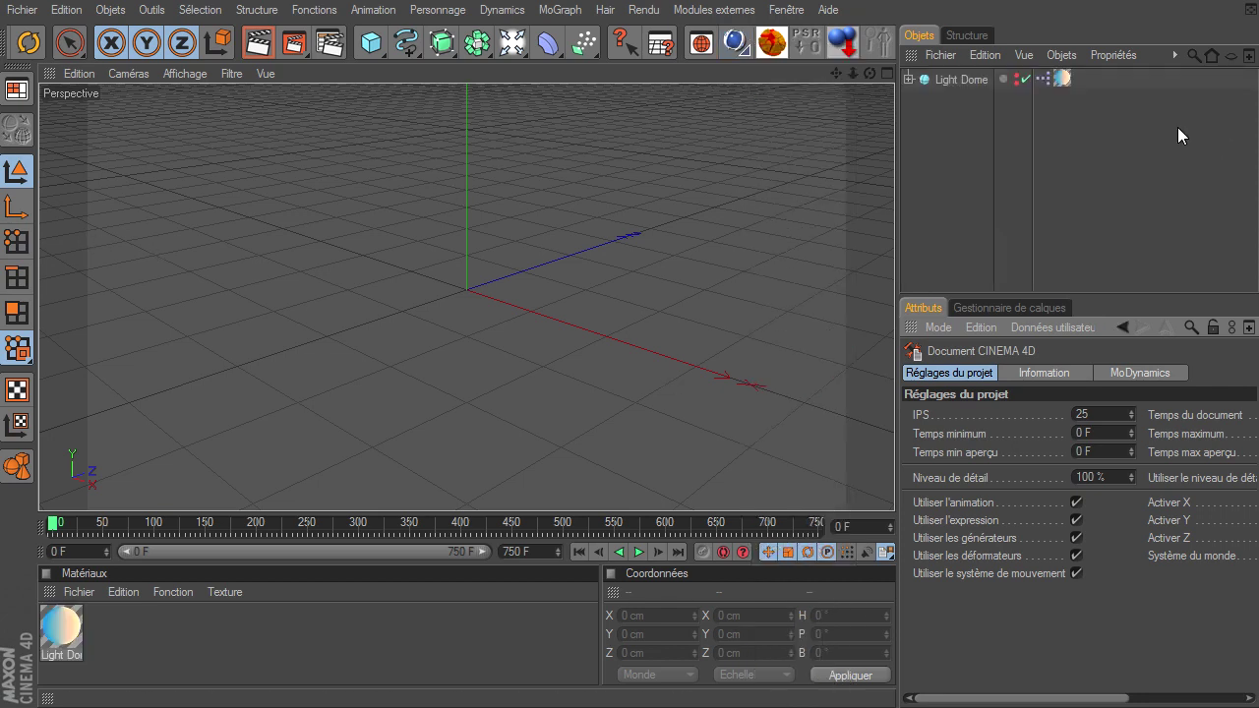
Close all projects with Fichier > Tout fermer, discarding changes with Non
left_click(22, 10)
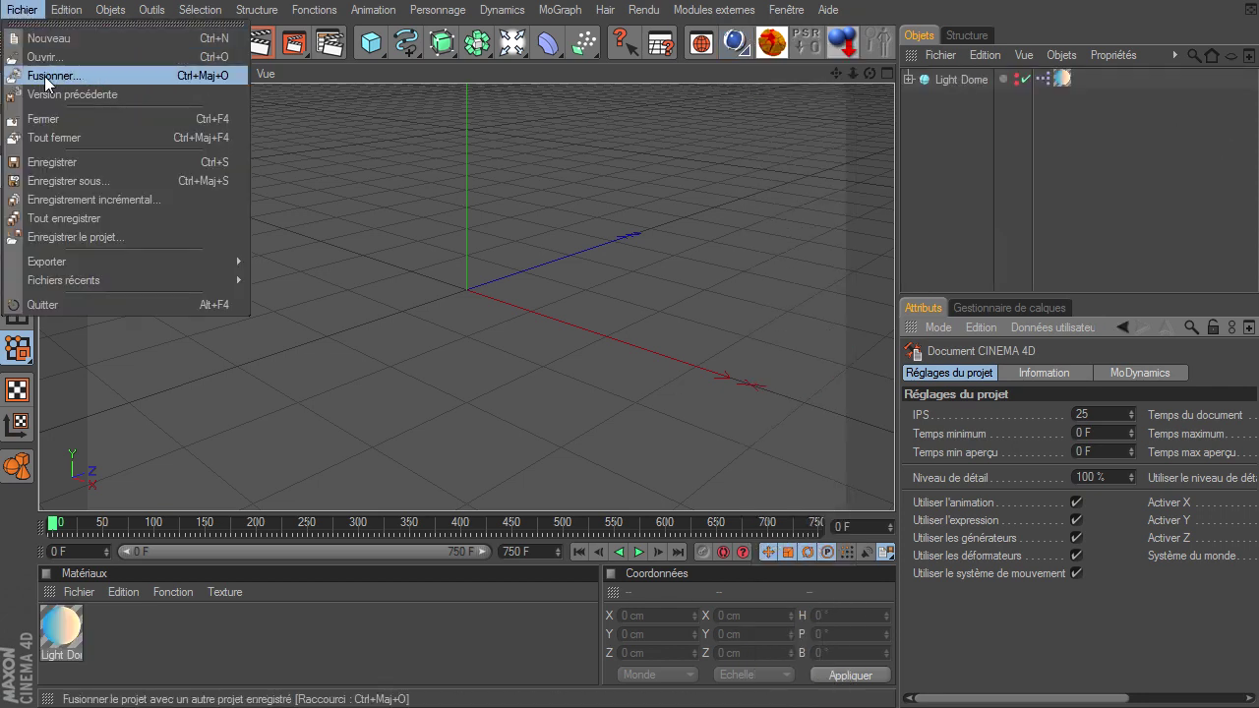
left_click(52, 137)
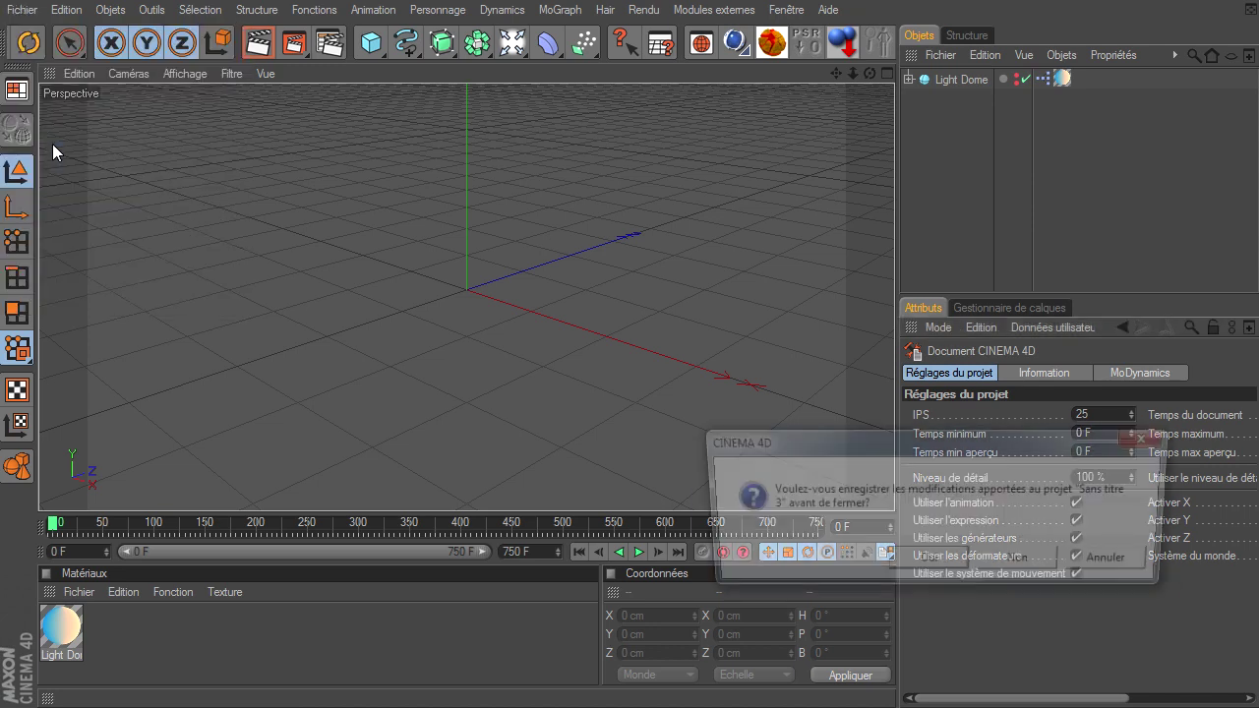
left_click(1023, 559)
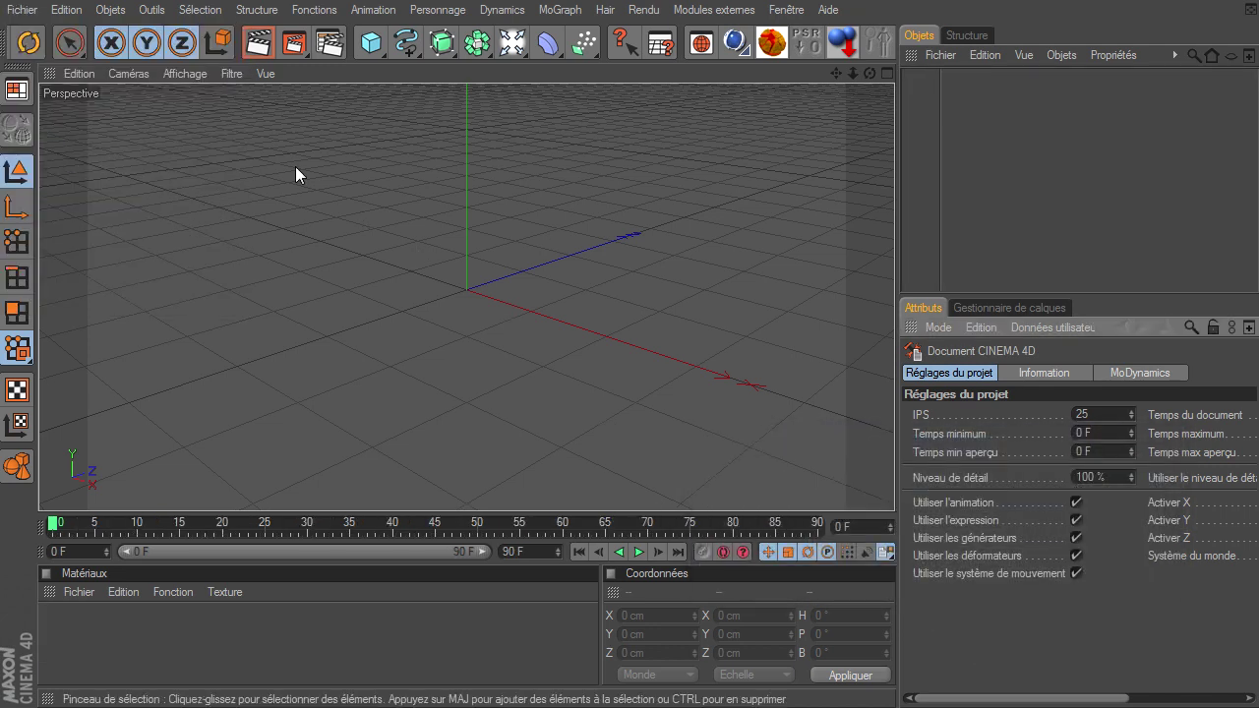
left_click(21, 10)
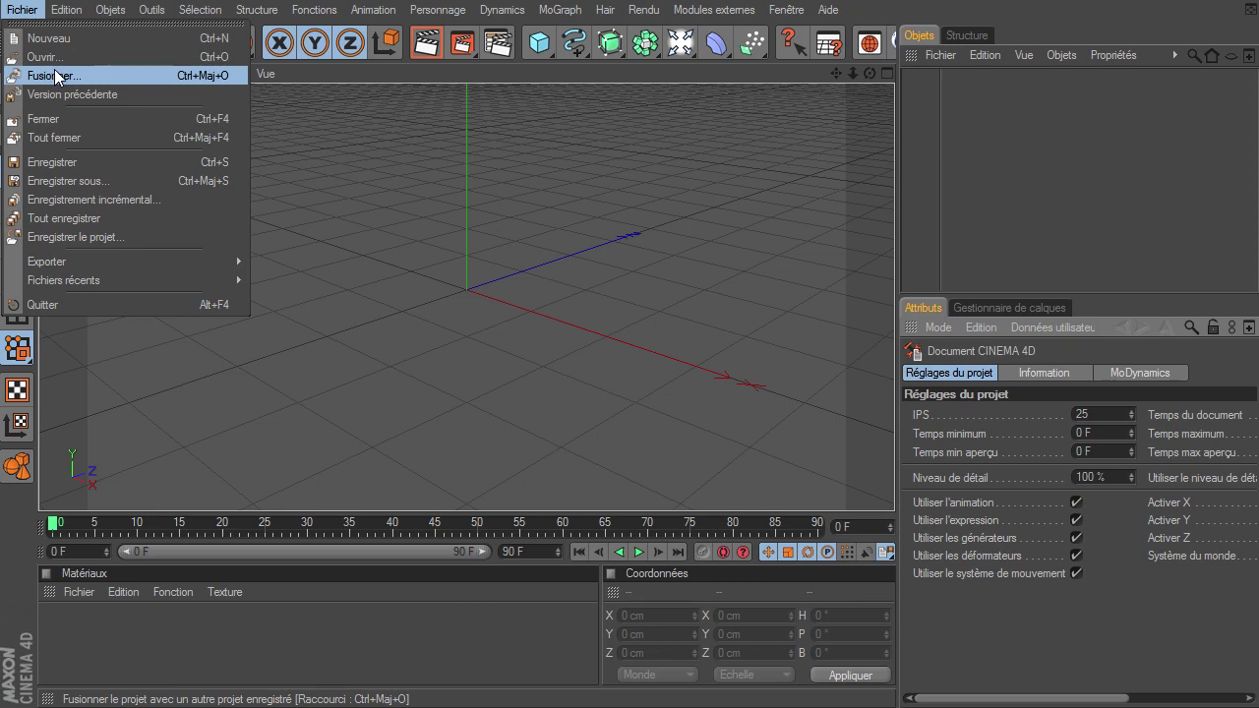
left_click(810, 95)
scroll(770, 53, "down", 2)
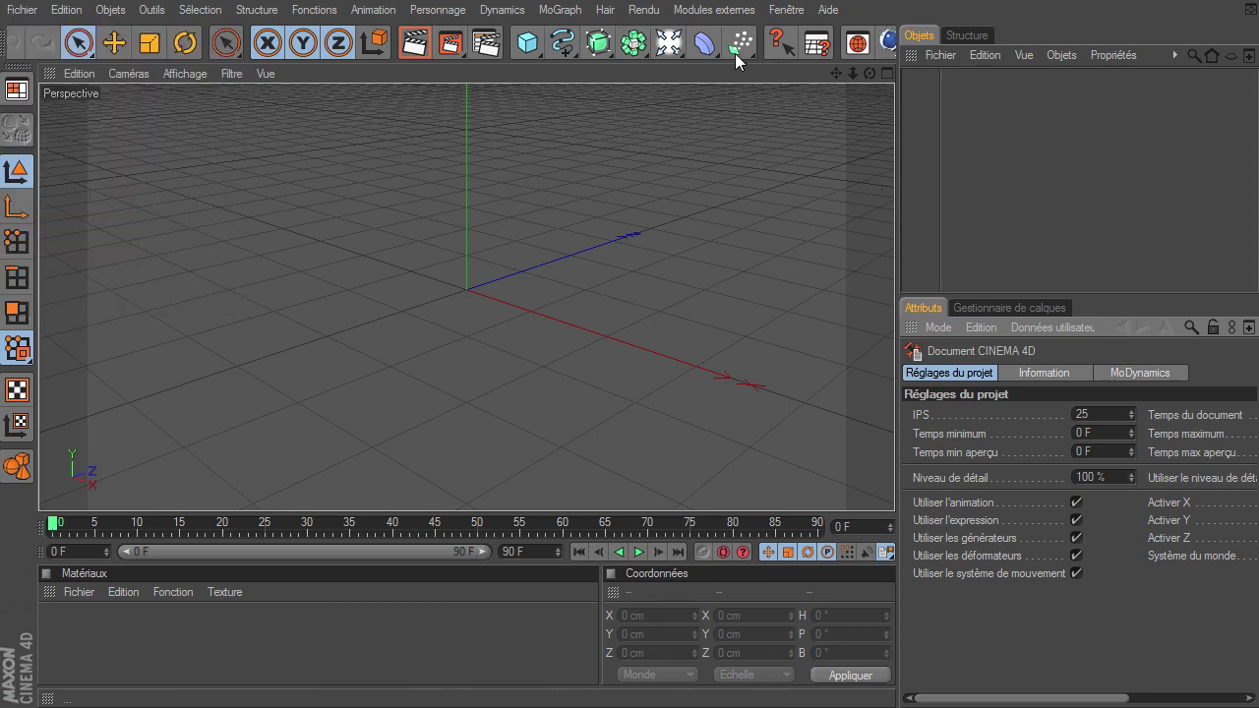
left_click(777, 42)
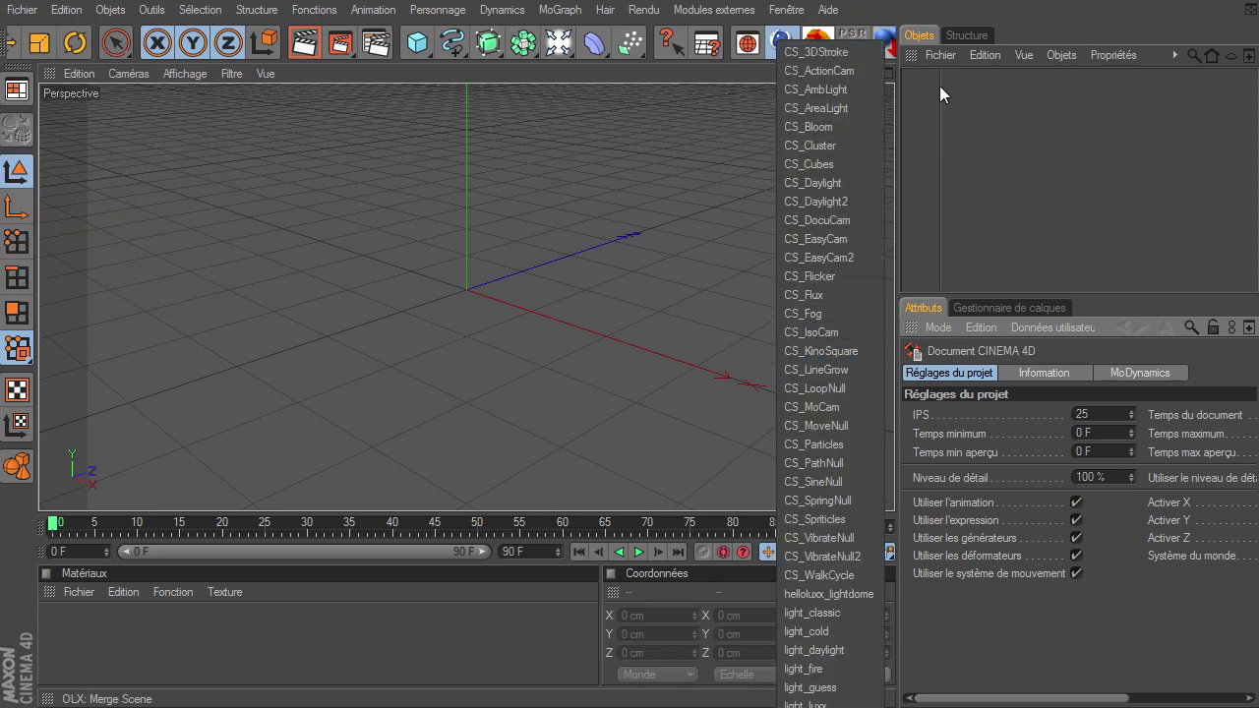
left_click(947, 148)
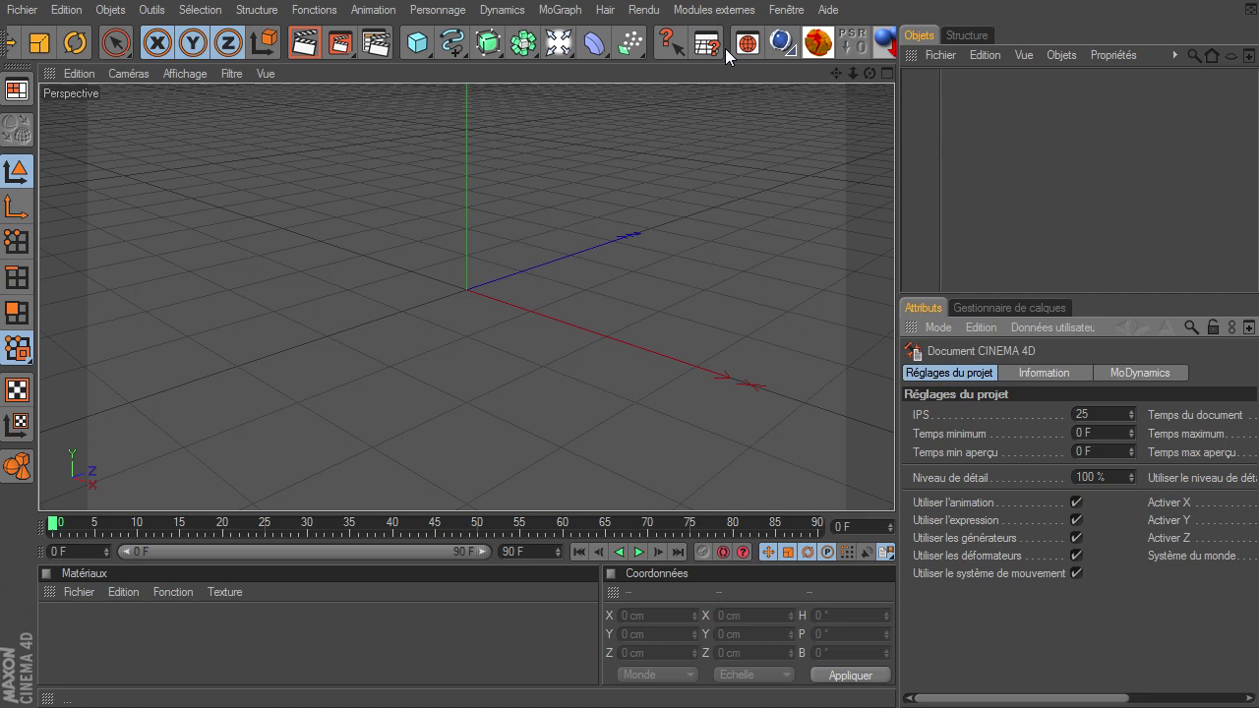
scroll(724, 48, "up", 2)
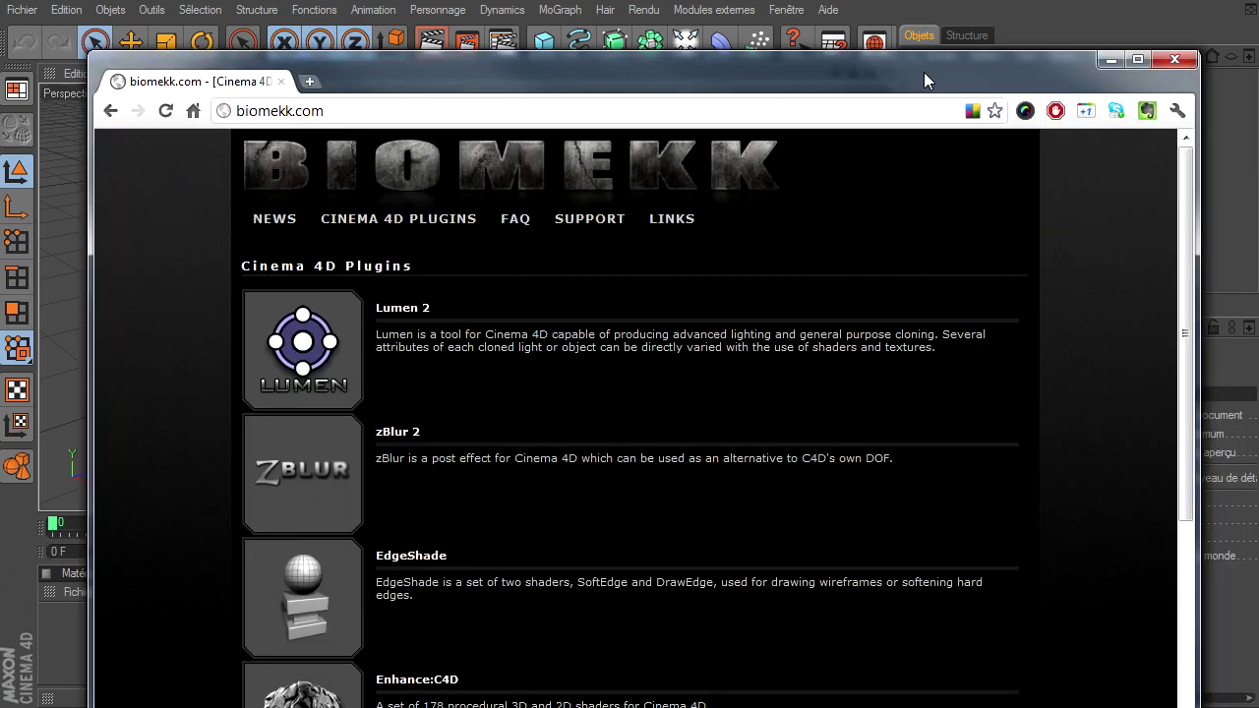
Move the biomekk.com window up and go to its Other Plugins page
left_click_drag(924, 72, 911, 31)
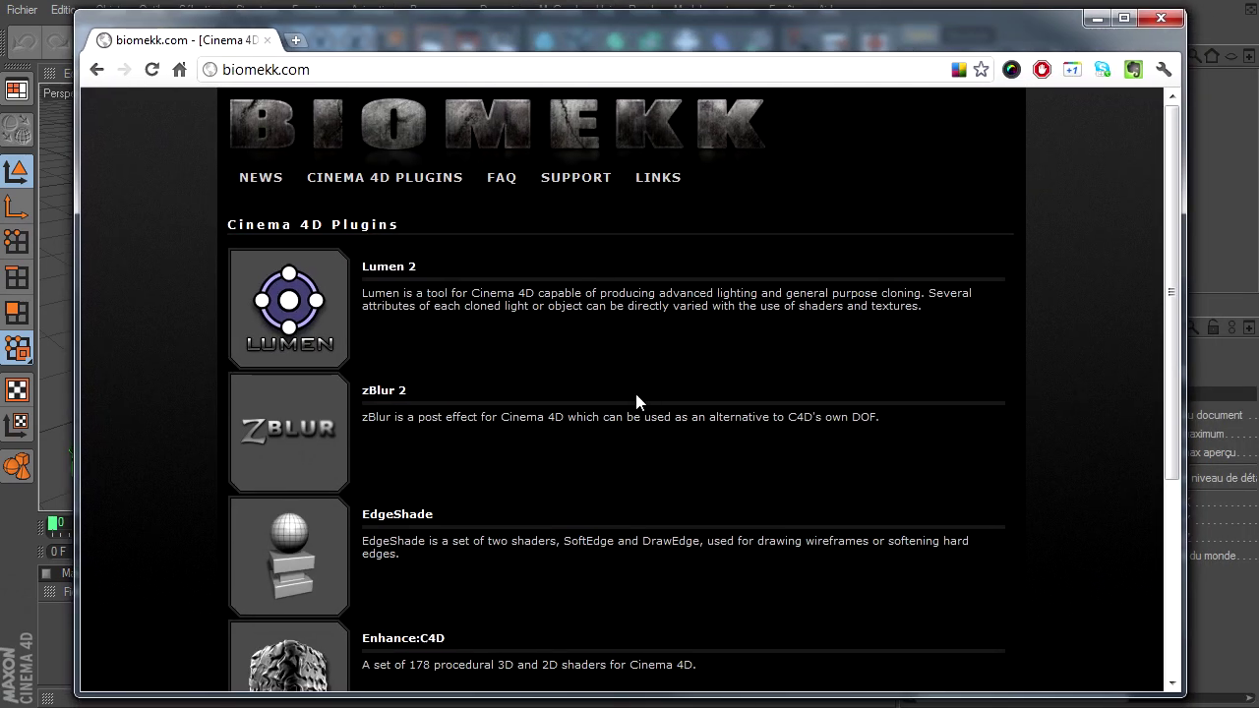
scroll(605, 532, "down", 2)
scroll(606, 532, "down", 2)
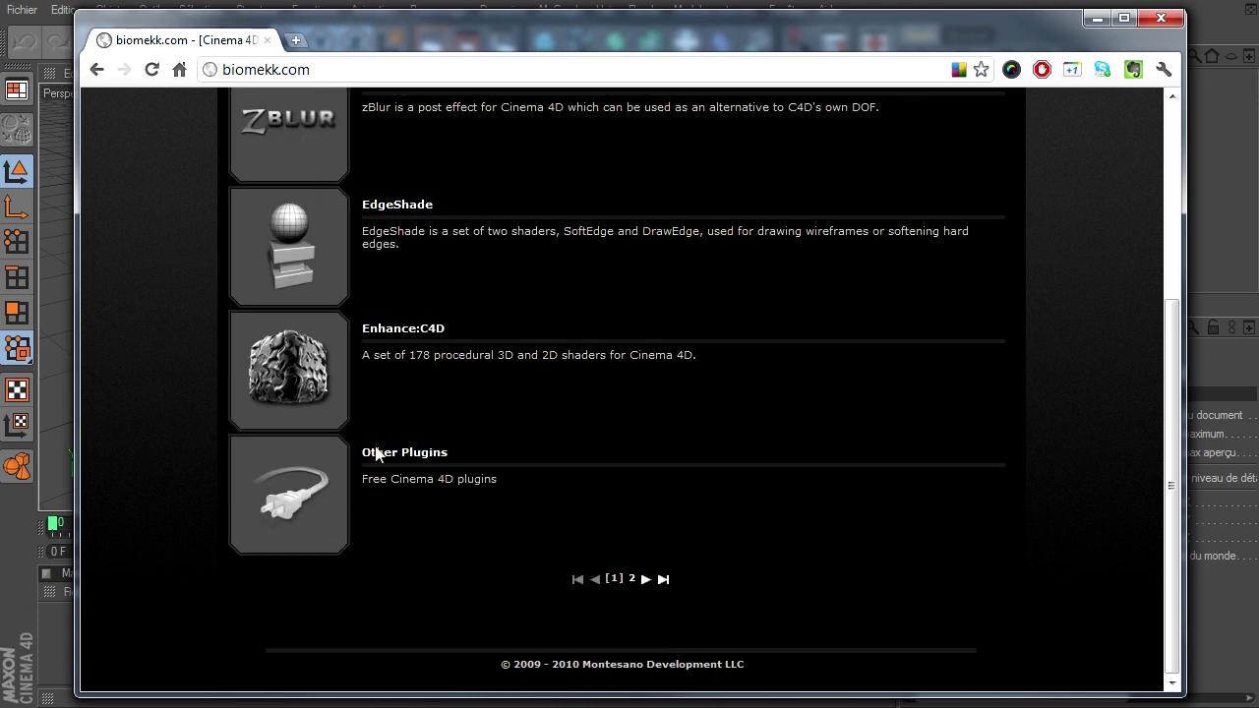
left_click(429, 456)
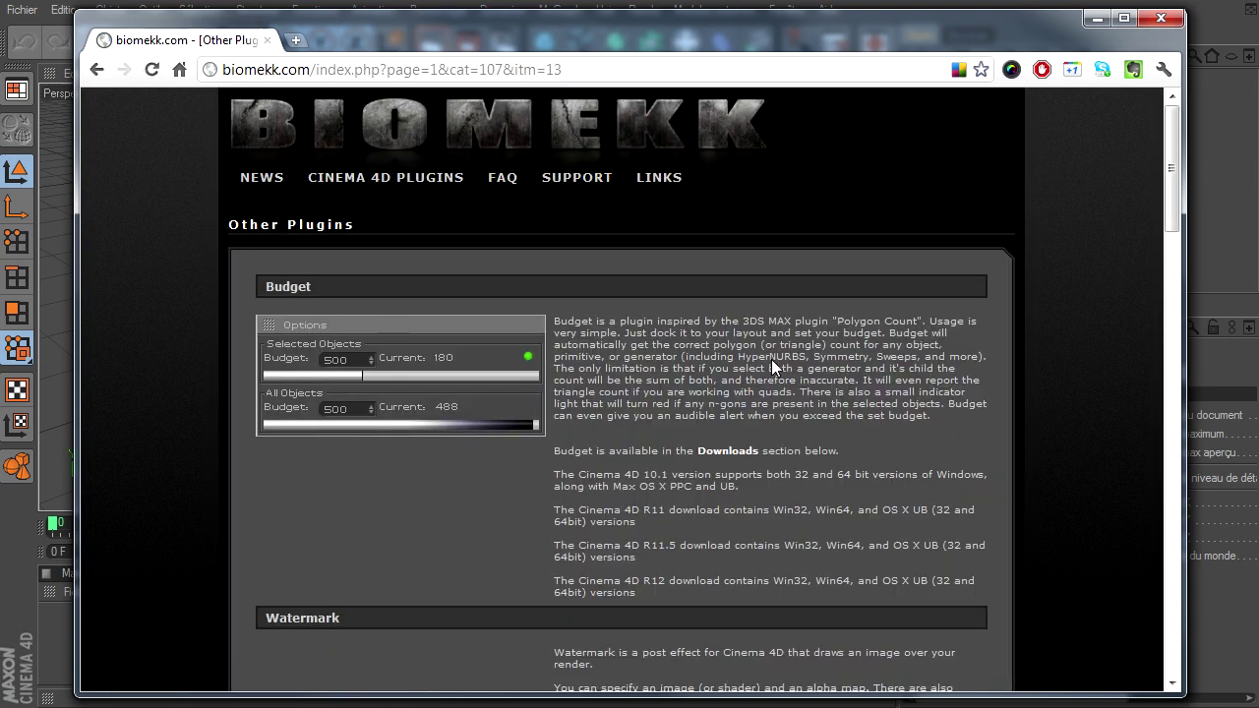
Jump to the OLX Downloads list for Cinema 4D R11.5, then minimize Chrome
scroll(860, 370, "down", 3)
scroll(860, 370, "down", 2)
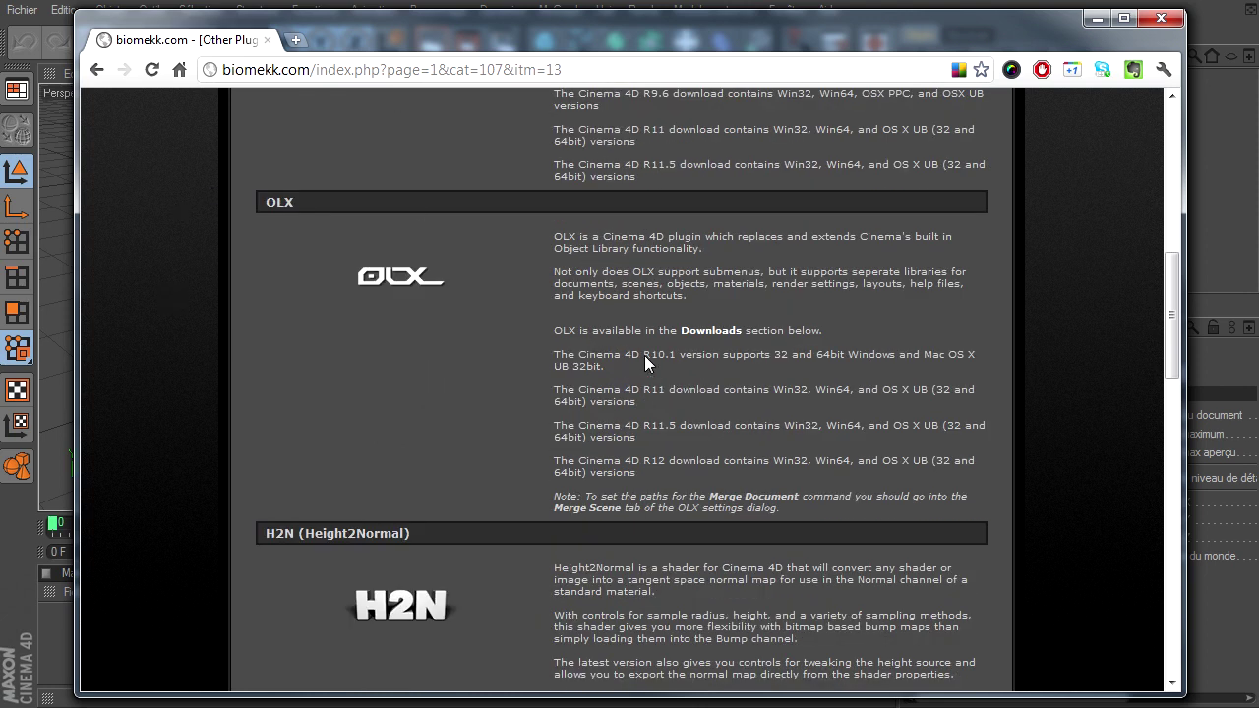
left_click_drag(644, 355, 667, 373)
left_click(662, 386)
left_click(718, 331)
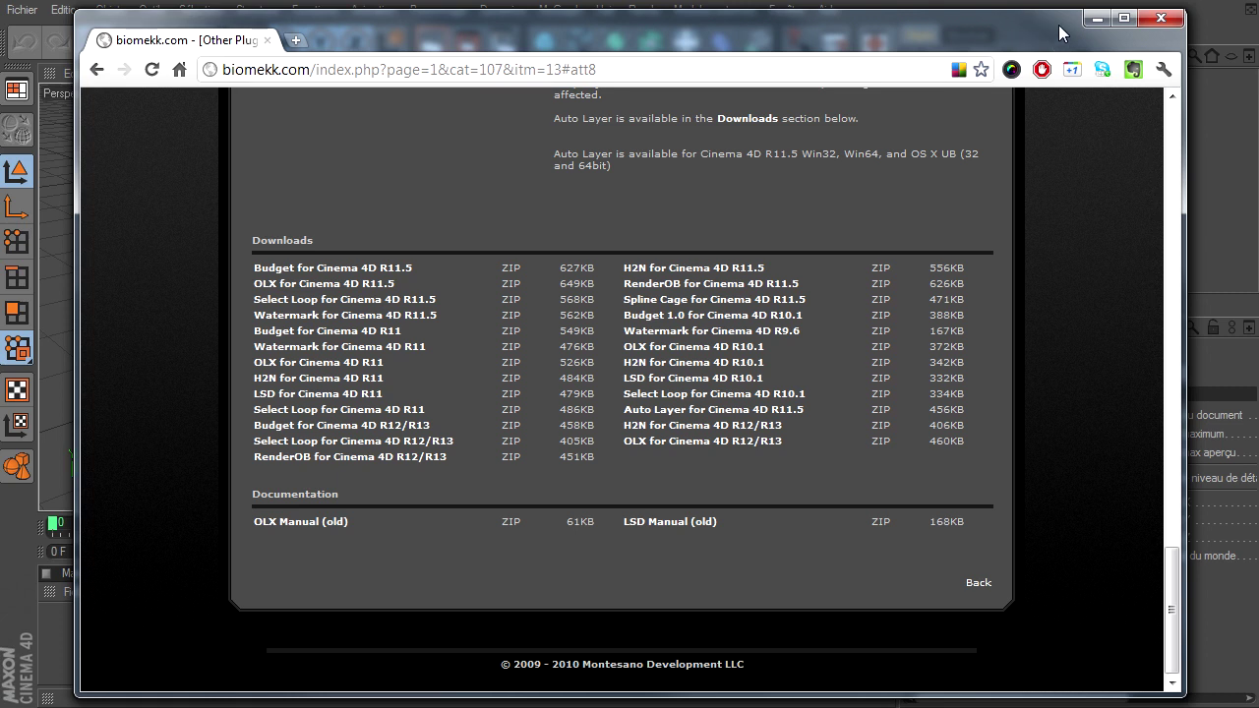
left_click(1096, 17)
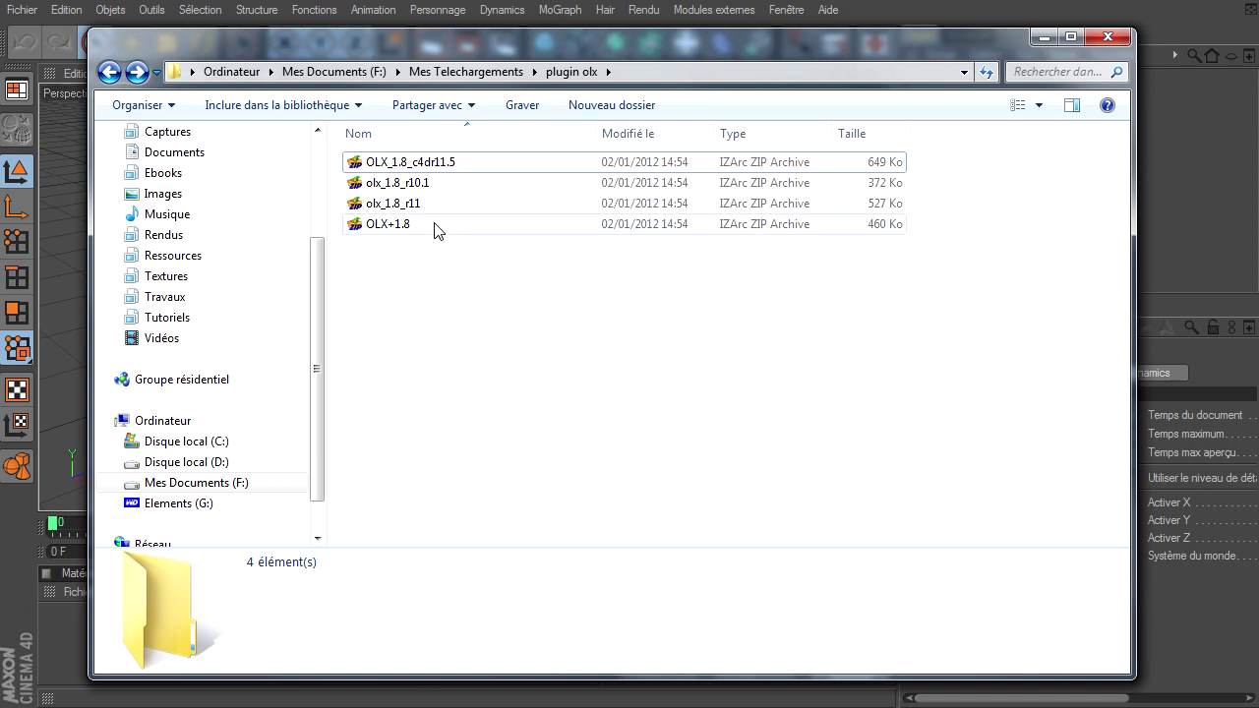
Extract OLX_1.8_c4dr11.5 here with 7-Zip and check the new OLX 1.8 folder
left_click(439, 165)
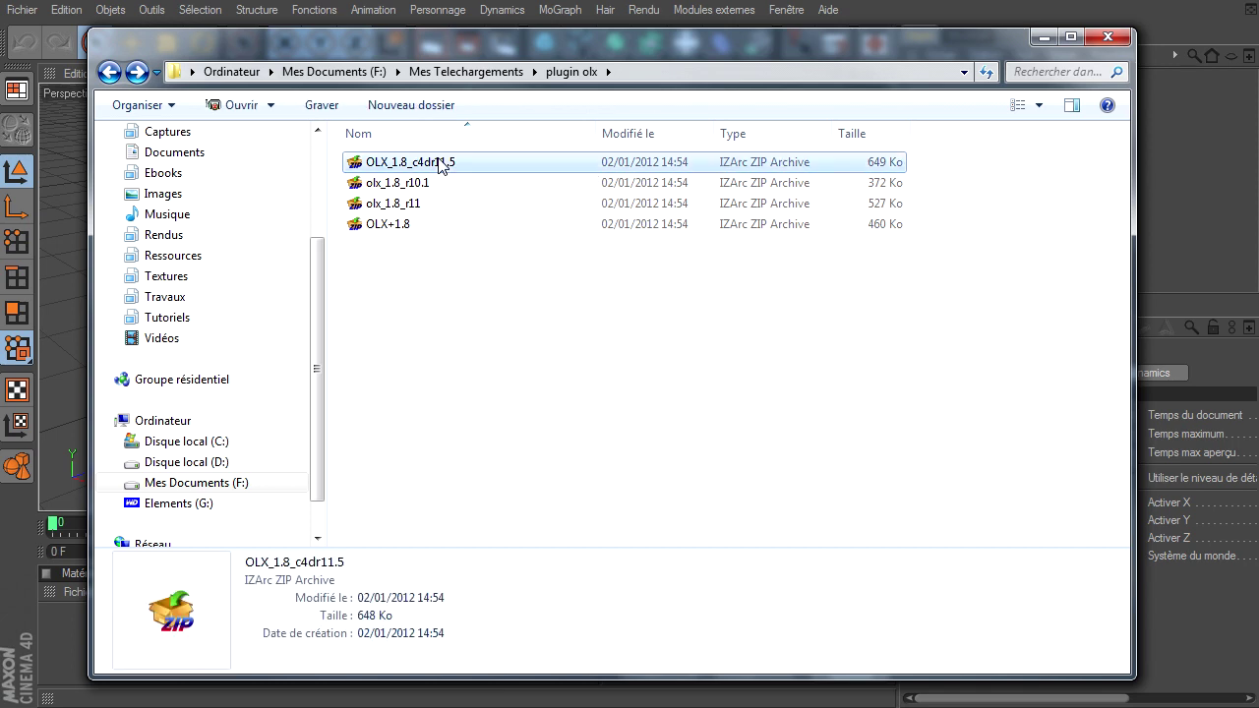
right_click(439, 166)
mouse_move(304, 213)
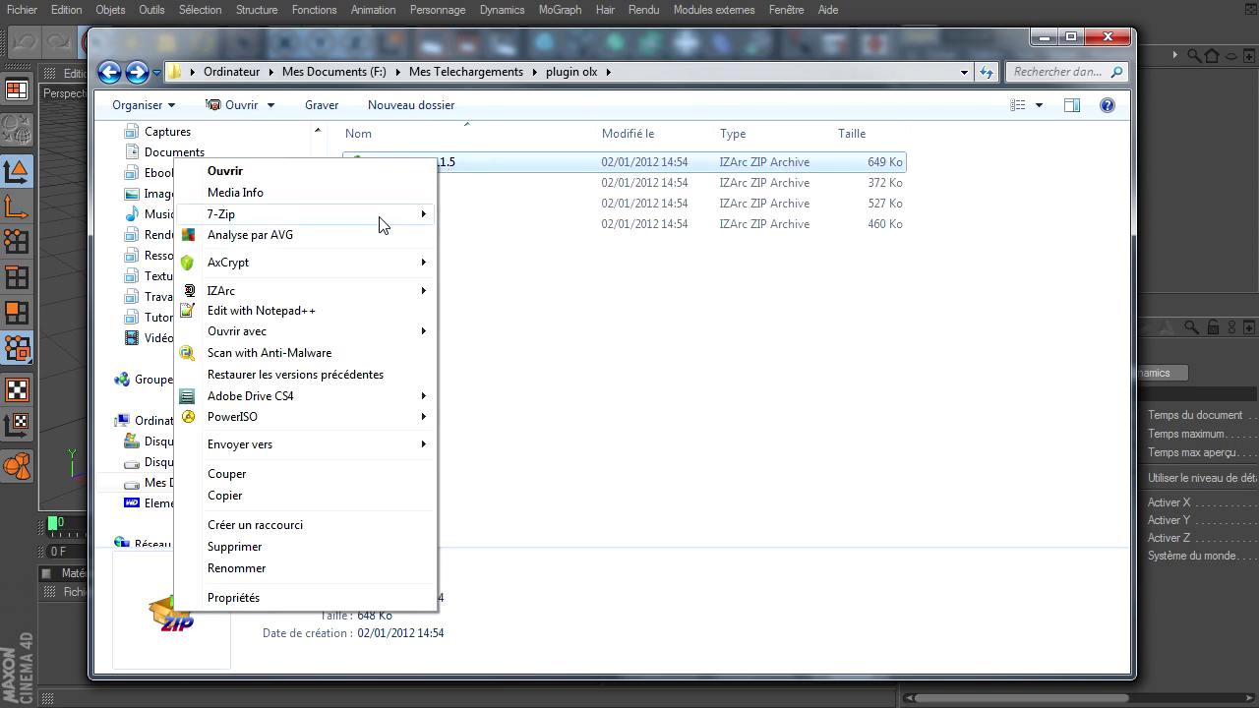
left_click(544, 257)
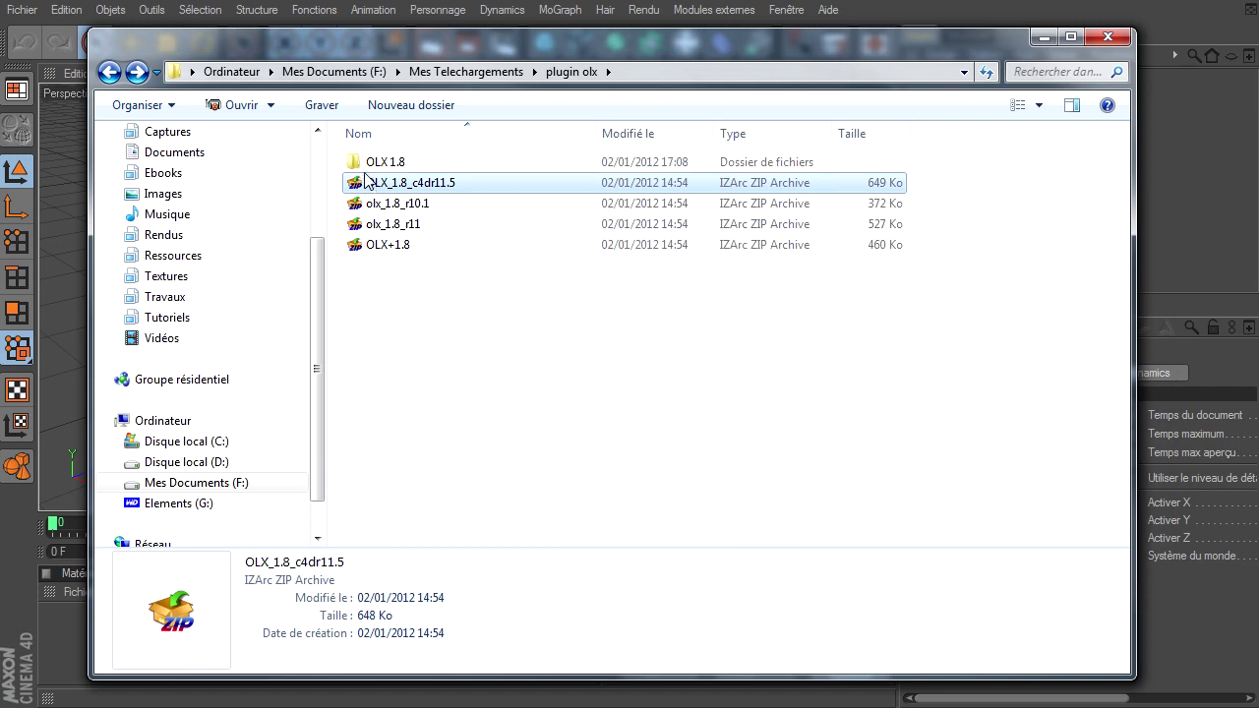
left_click(395, 165)
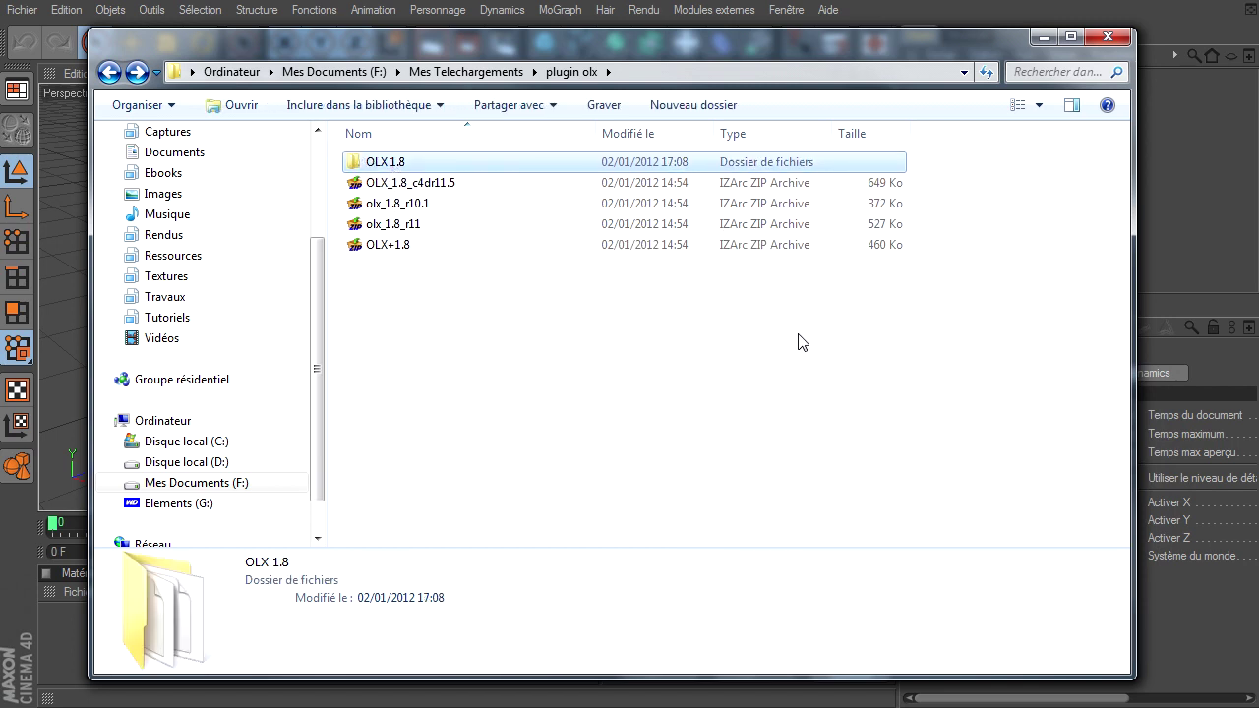
double_click(386, 163)
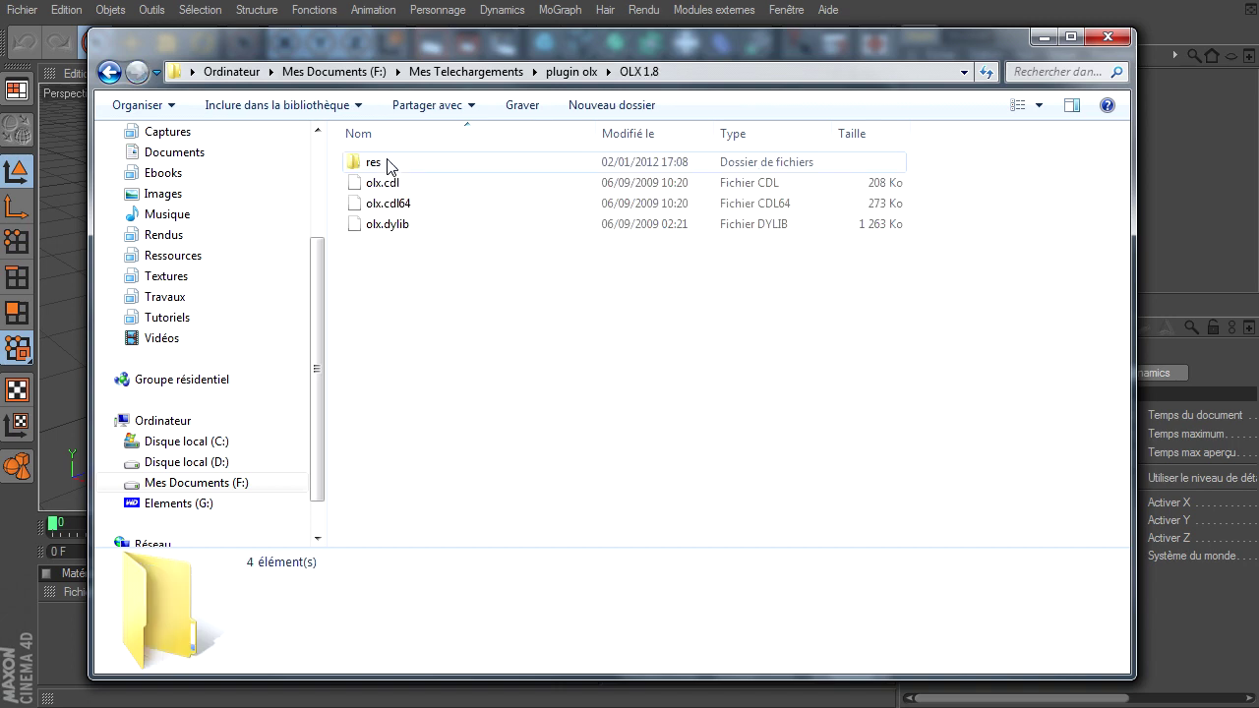
key("BackSpace")
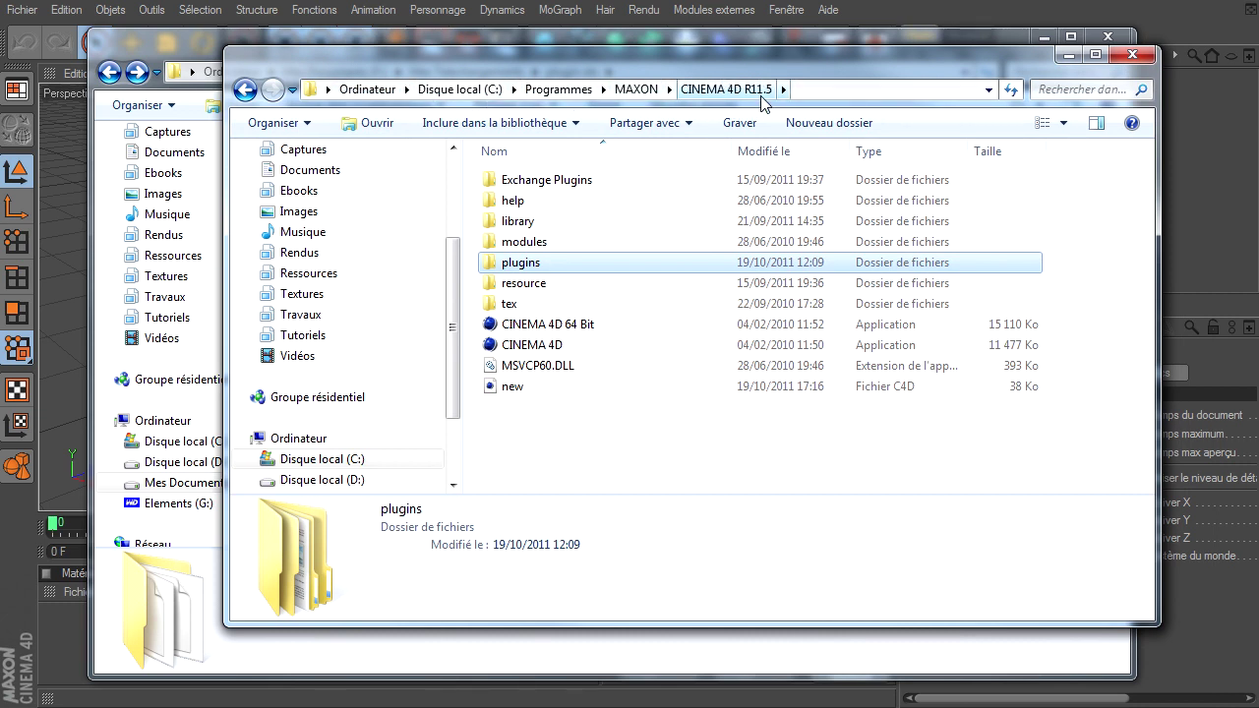
Check that OLX 1.8 sits in the Cinema 4D plugins folder, then close that window
double_click(523, 266)
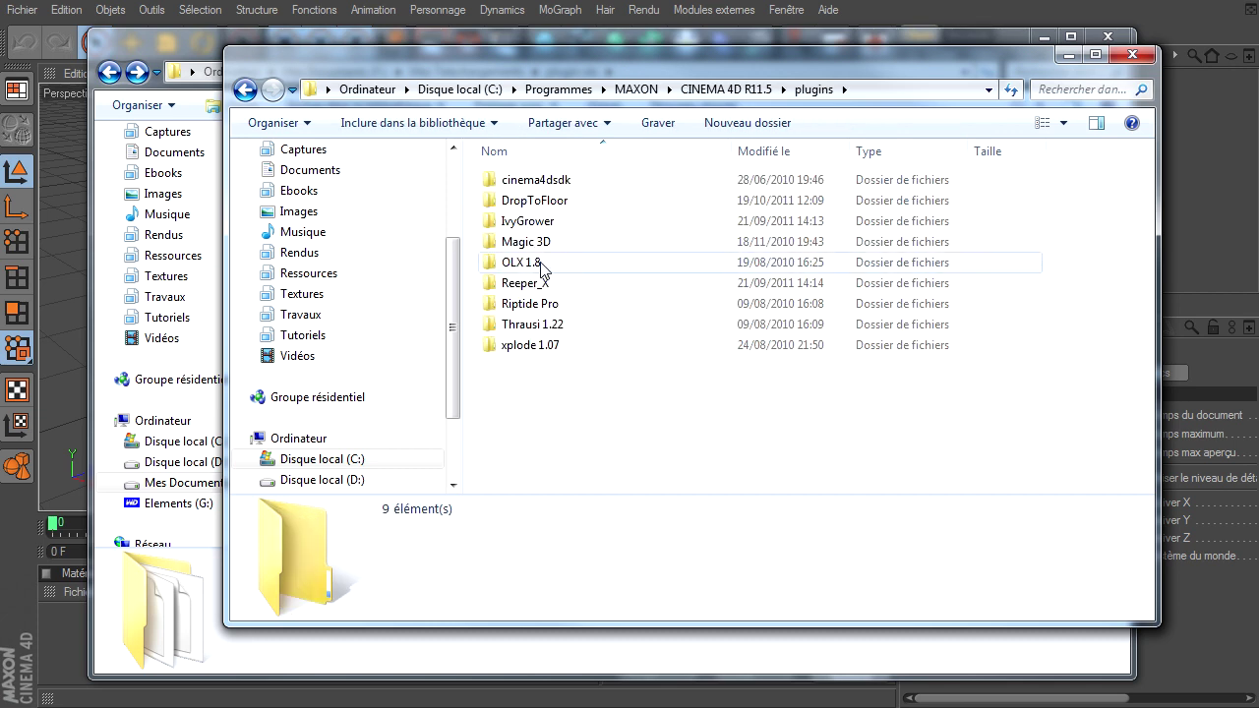
left_click(160, 44)
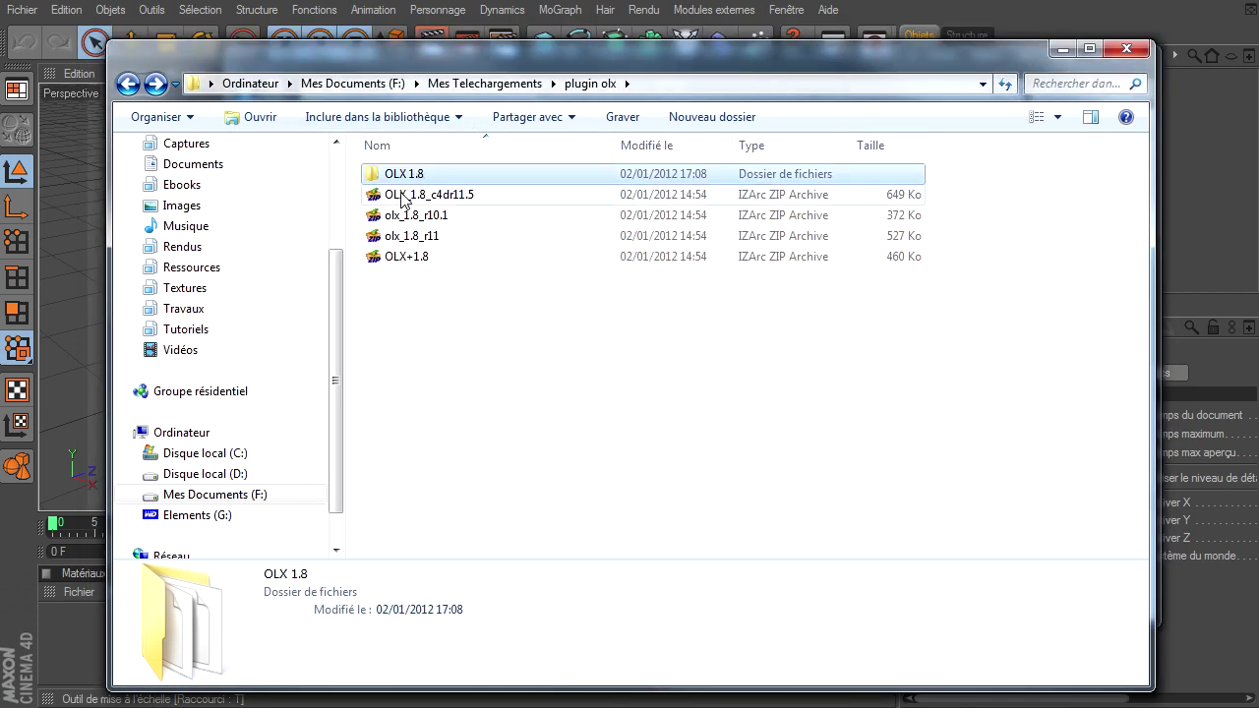
mouse_move(551, 44)
left_mouse_down()
mouse_move(1148, 127)
mouse_move(1258, 295)
left_mouse_up()
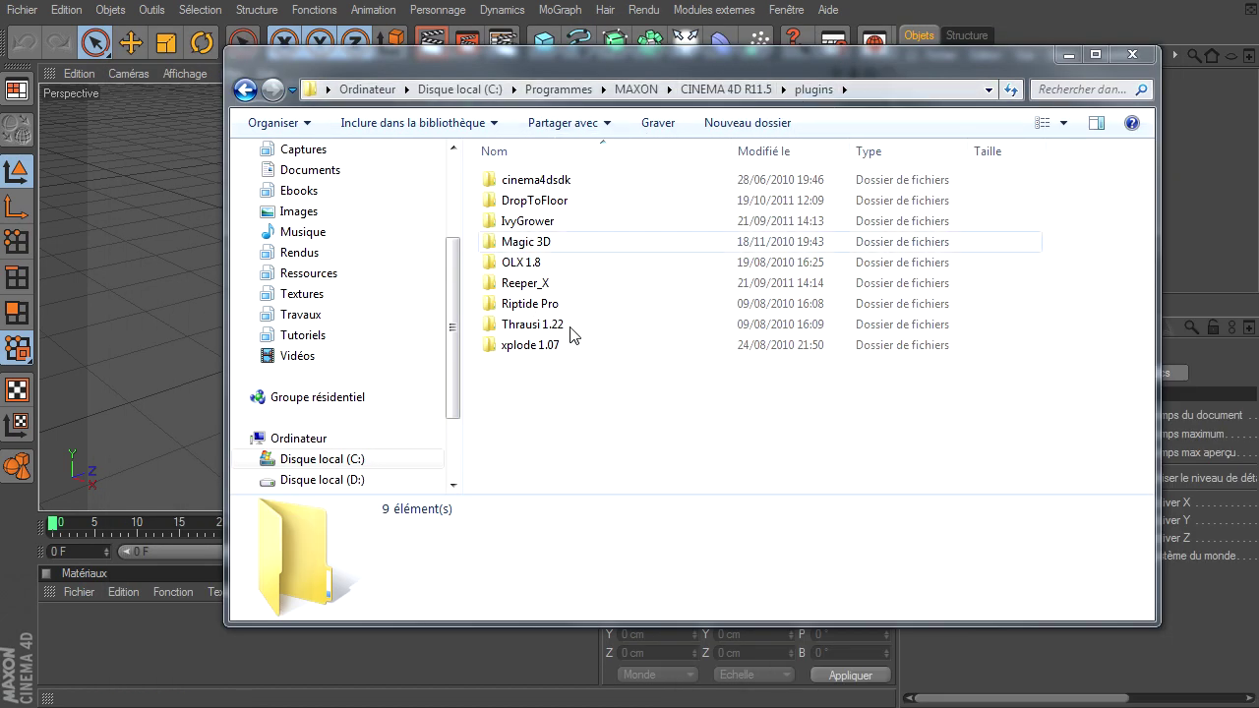
left_click(551, 262)
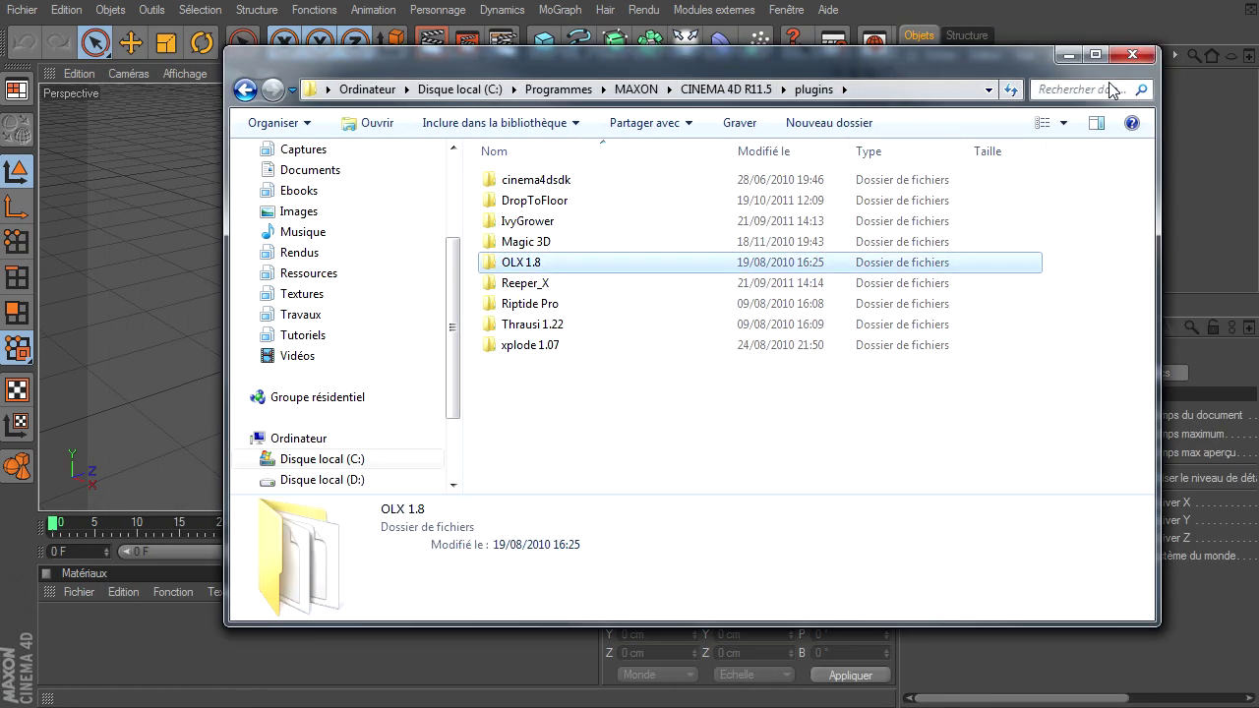
left_click(1132, 54)
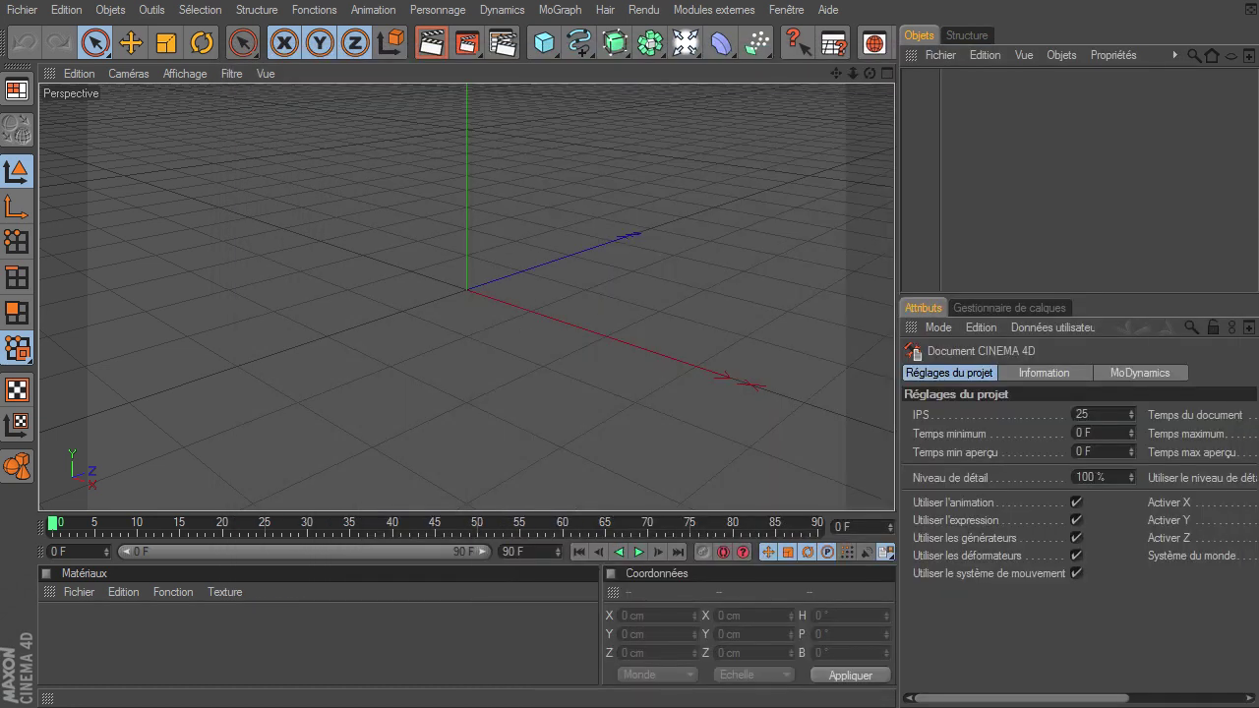
left_click(698, 12)
mouse_move(732, 81)
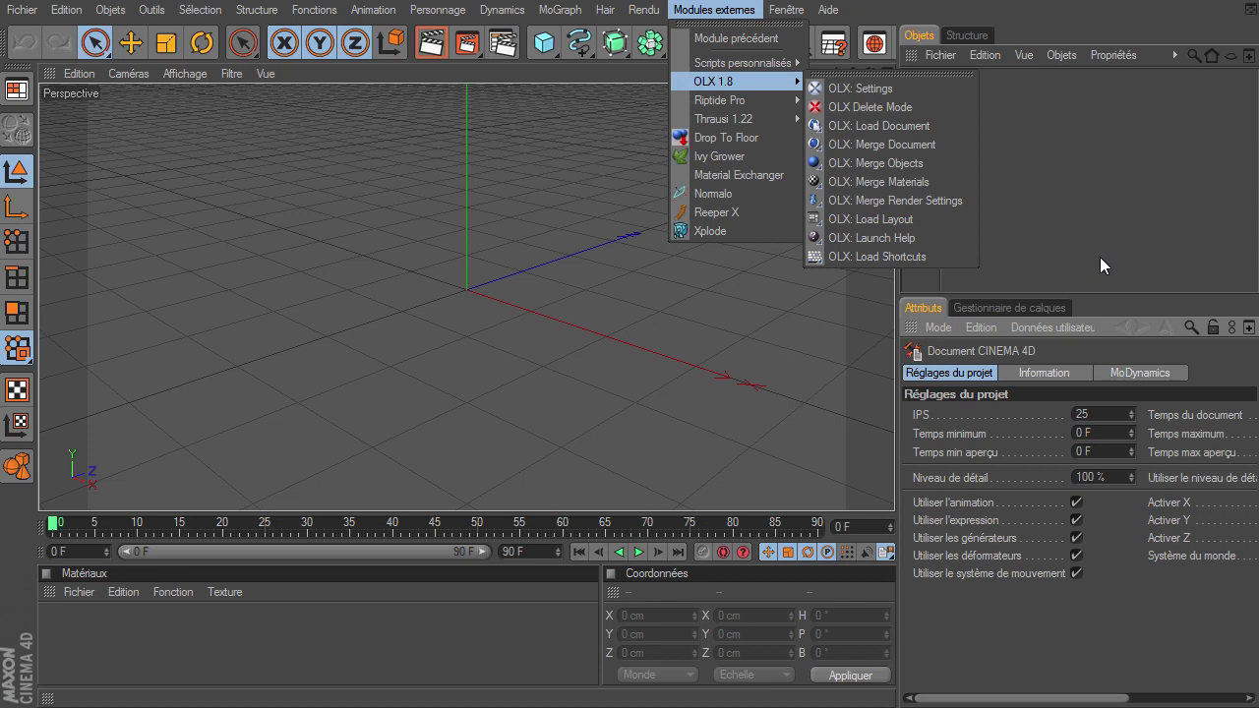
left_click(1091, 253)
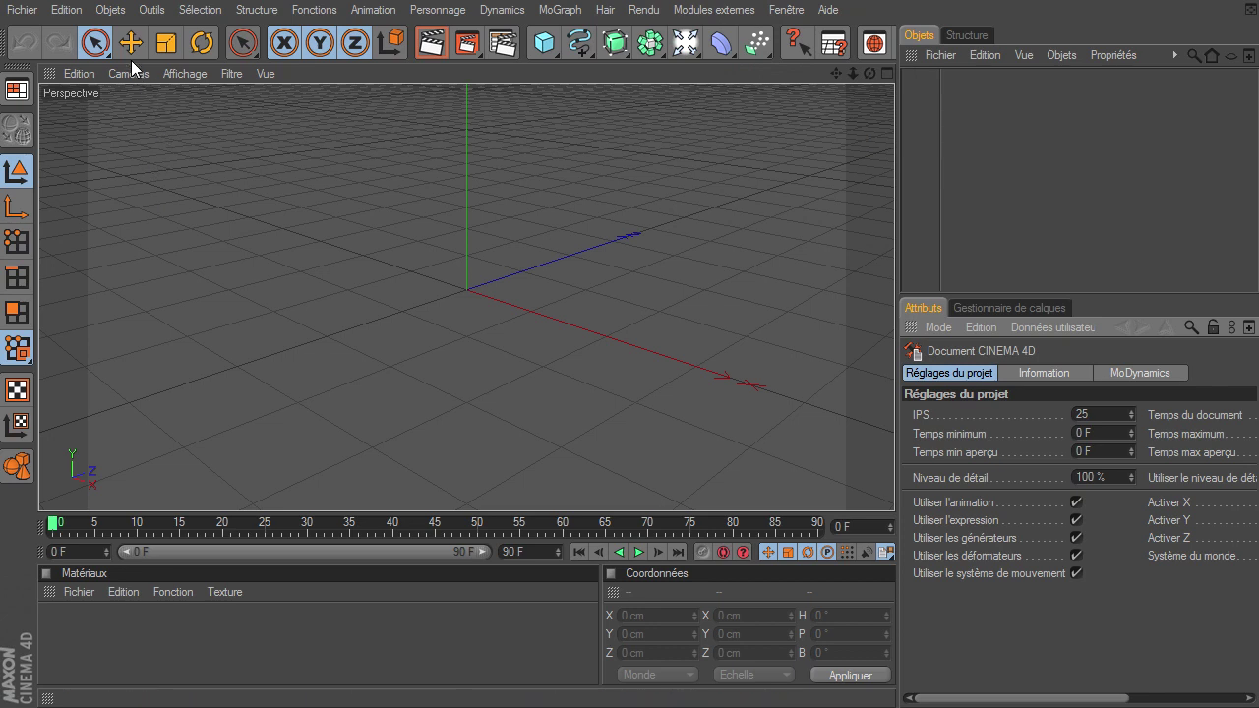
left_click(110, 10)
mouse_move(137, 298)
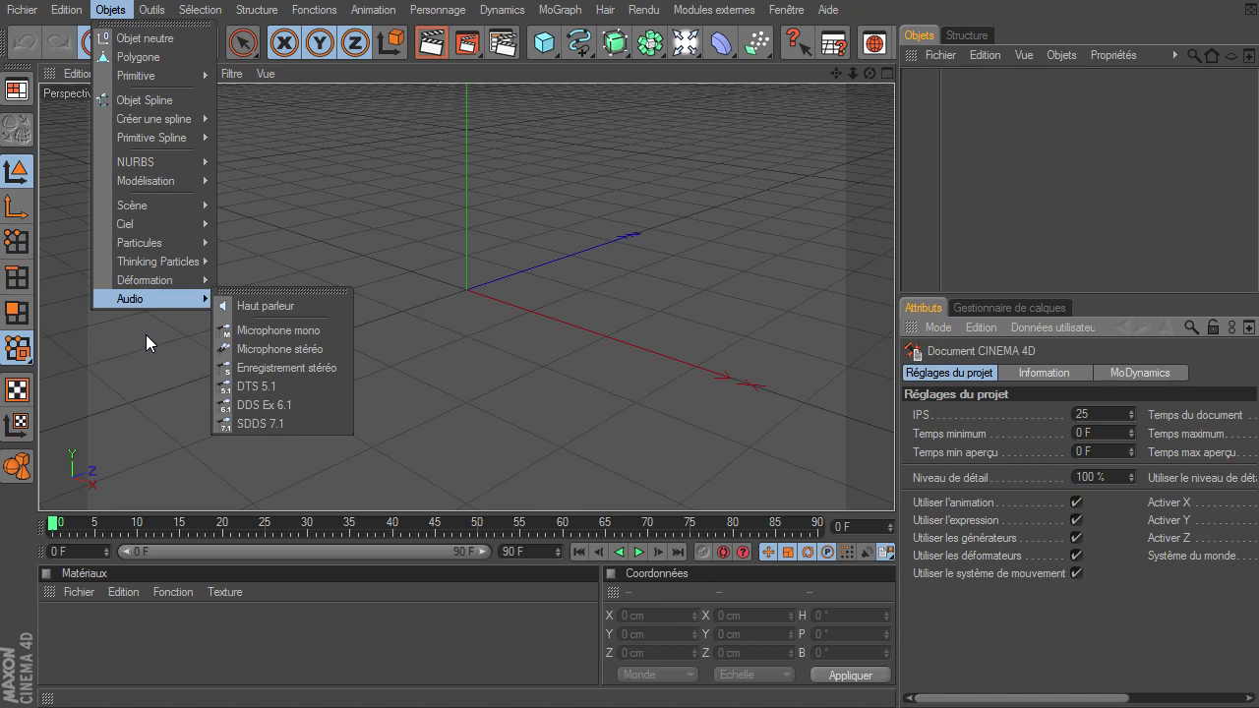
left_click(699, 164)
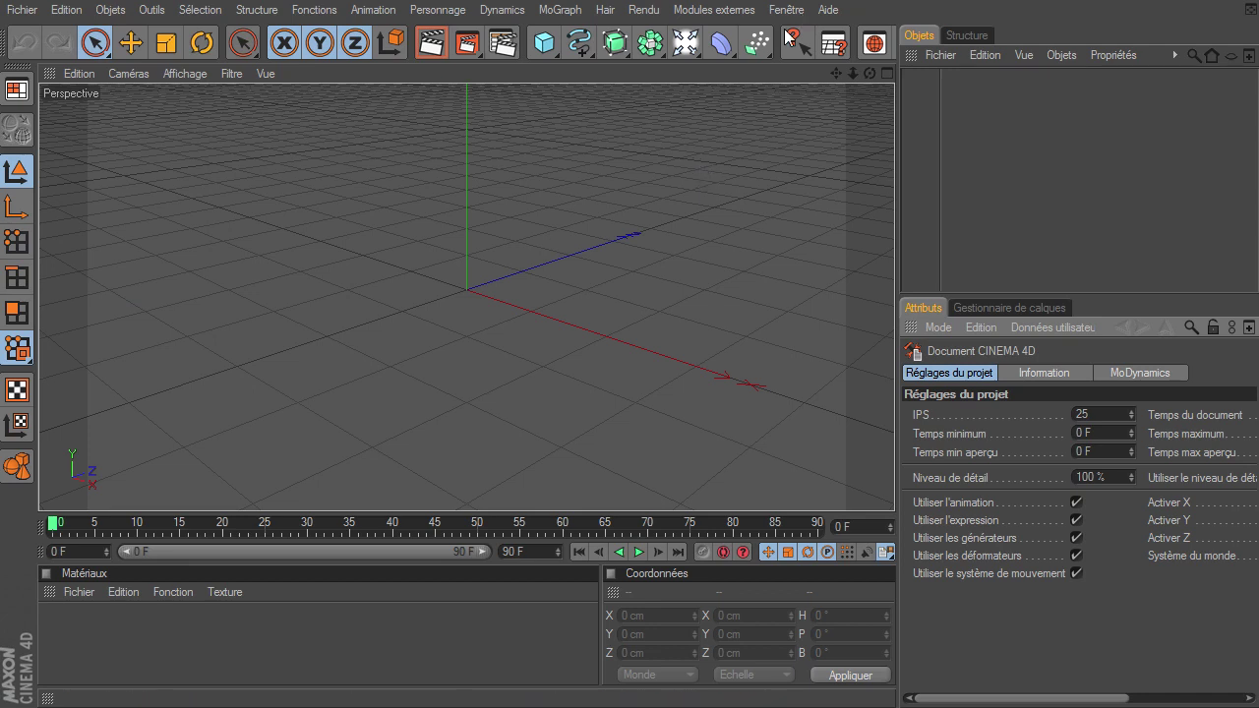
scroll(619, 57, "down", 3)
scroll(620, 57, "up", 3)
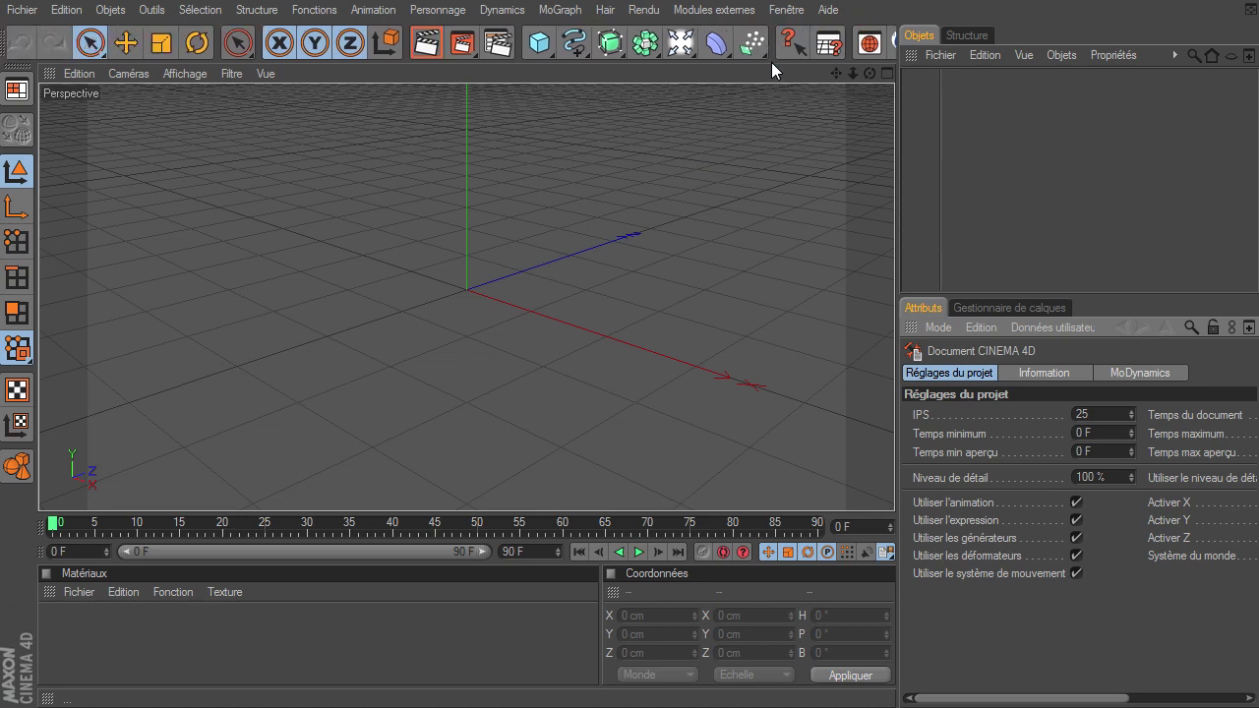
left_click(116, 10)
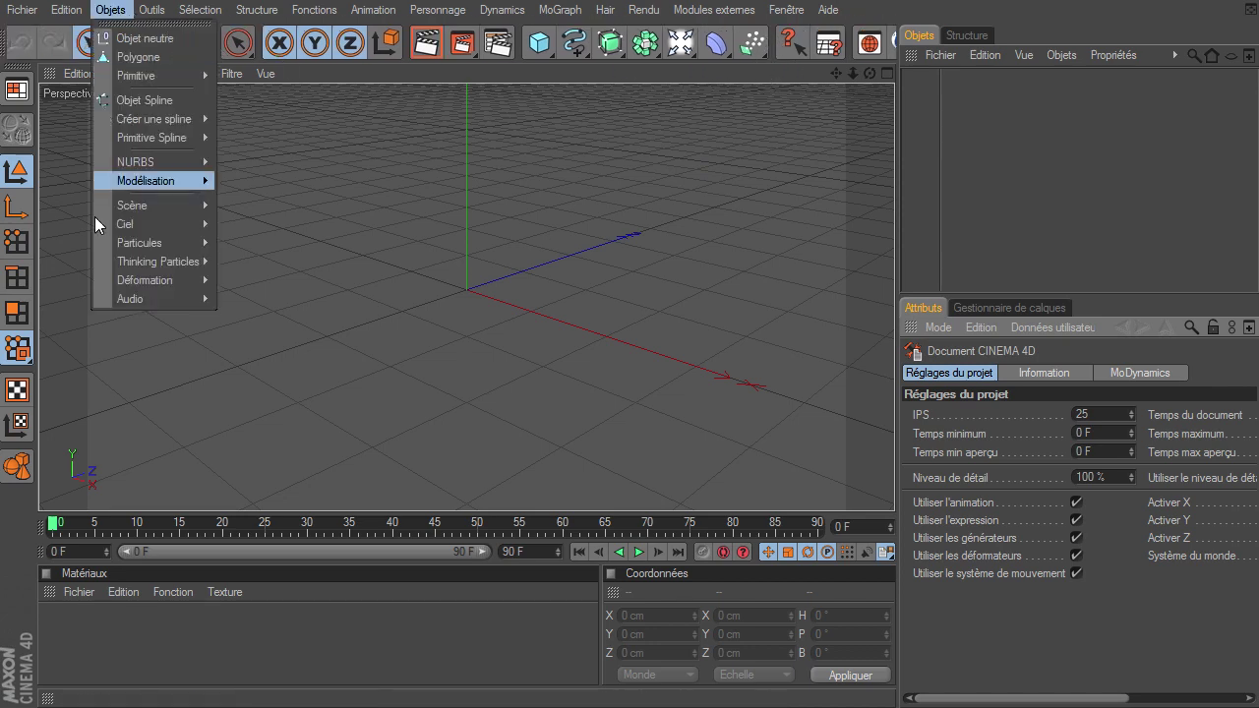
left_click(106, 346)
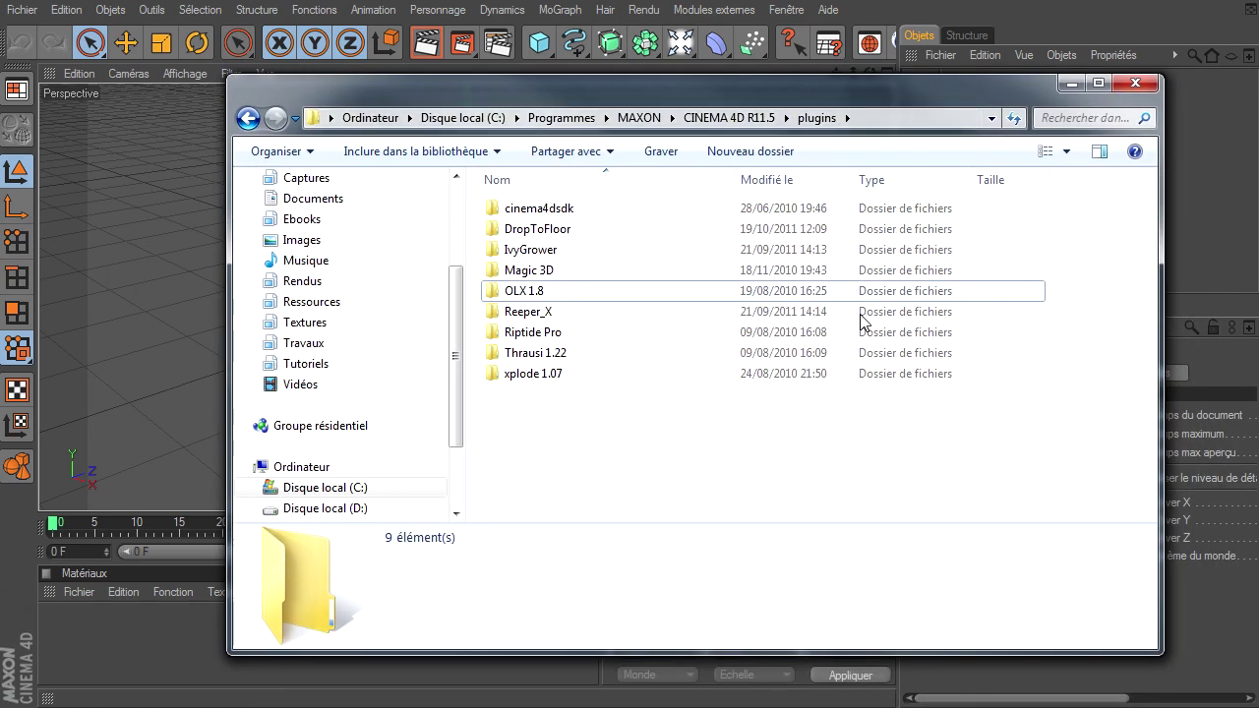
Browse into CINEMA 4D R11.5\library\objets and select helloluxx_lightdome
left_click(739, 118)
left_click(546, 250)
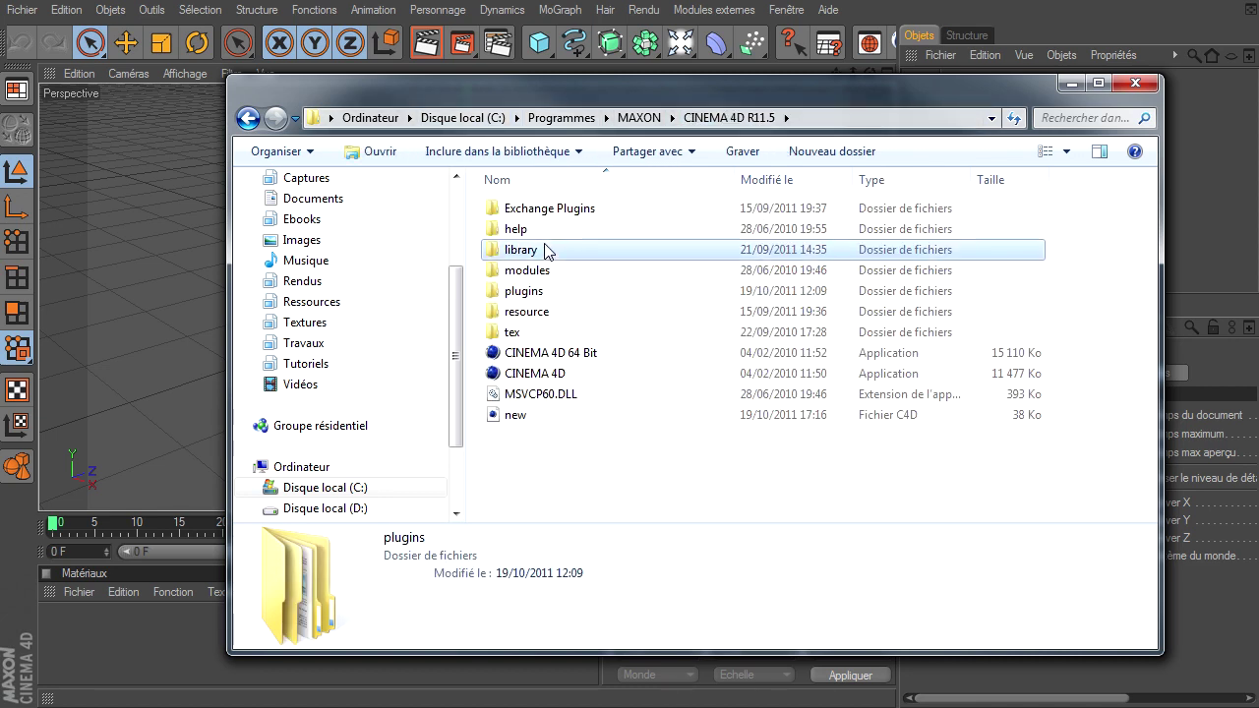
double_click(547, 250)
left_click(546, 273)
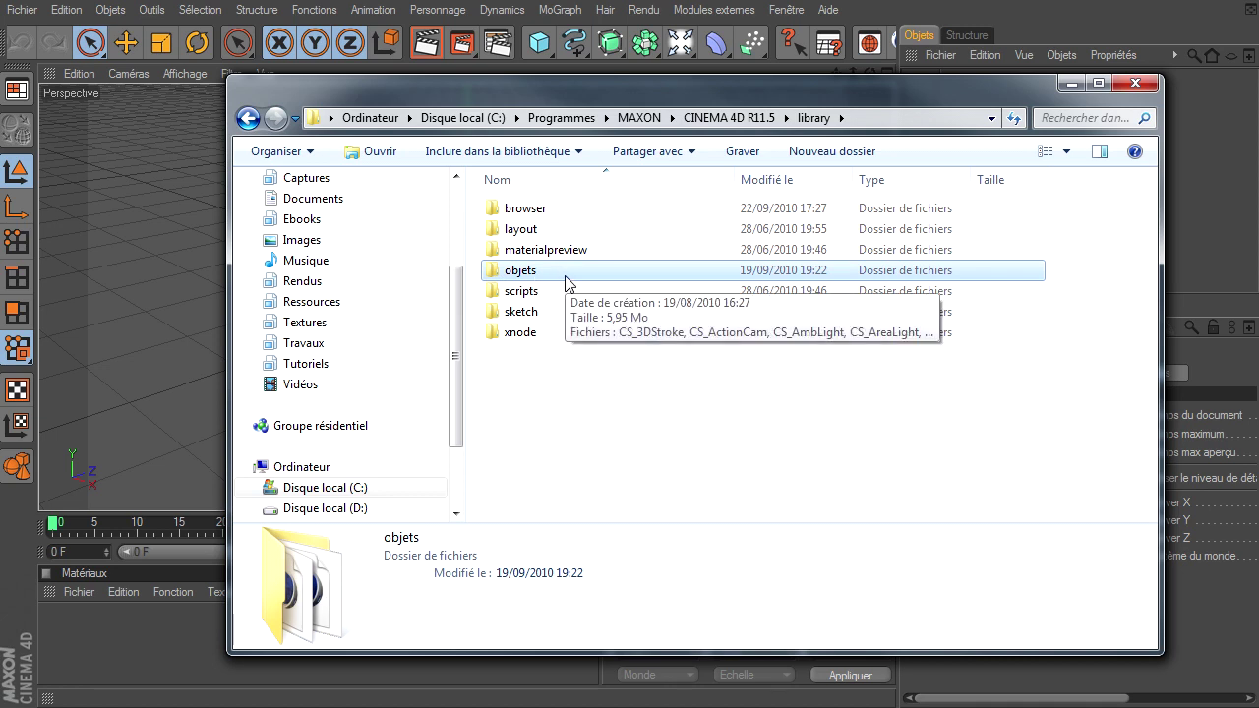
double_click(568, 283)
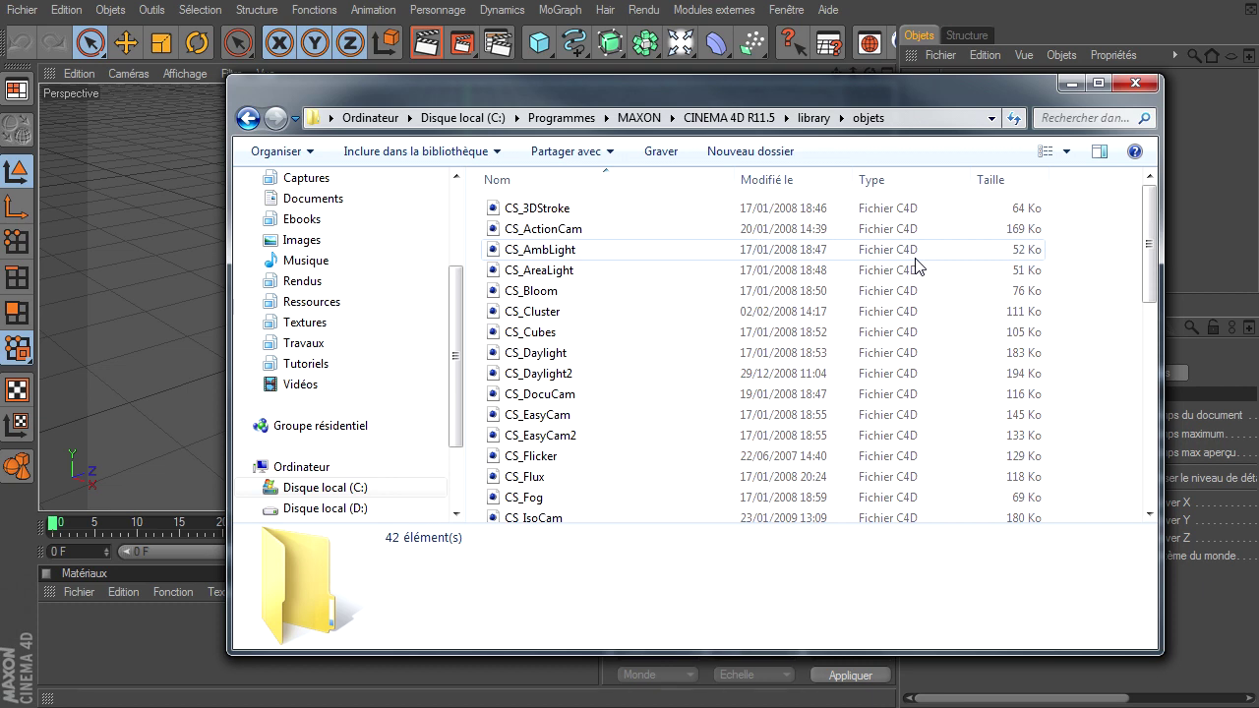
scroll(874, 423, "down", 2)
scroll(860, 427, "down", 2)
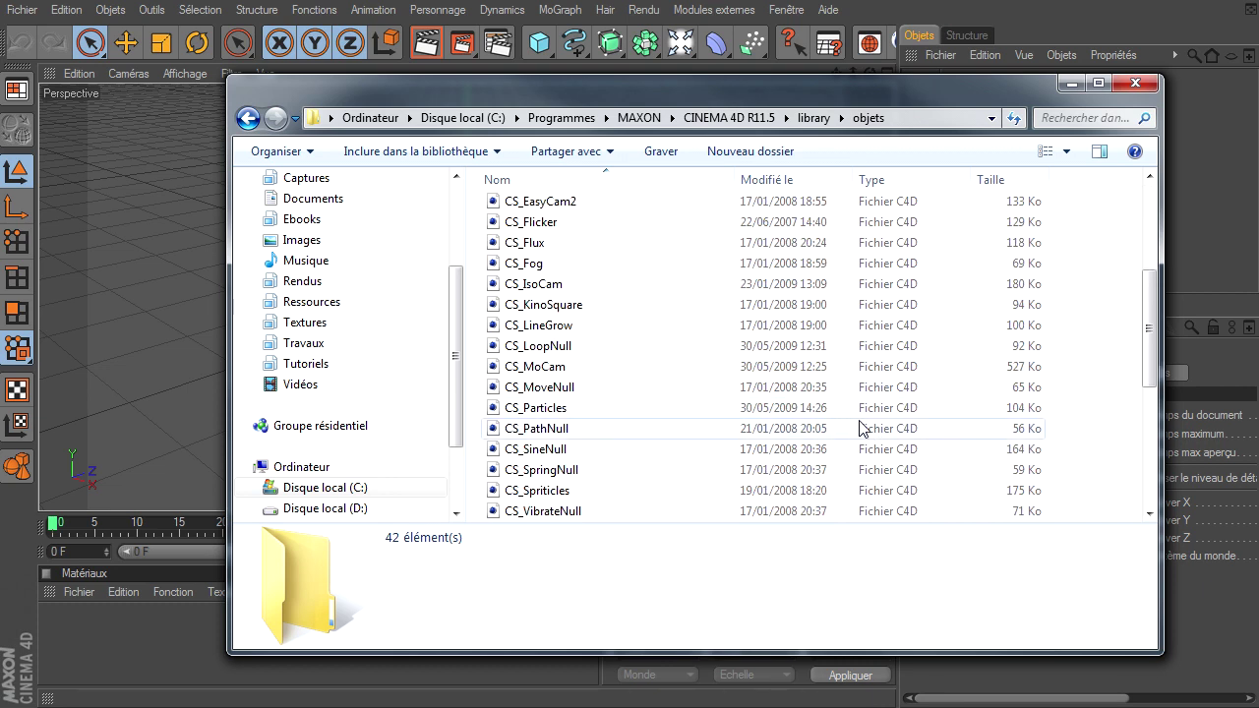
scroll(577, 315, "down", 2)
scroll(580, 354, "down", 1)
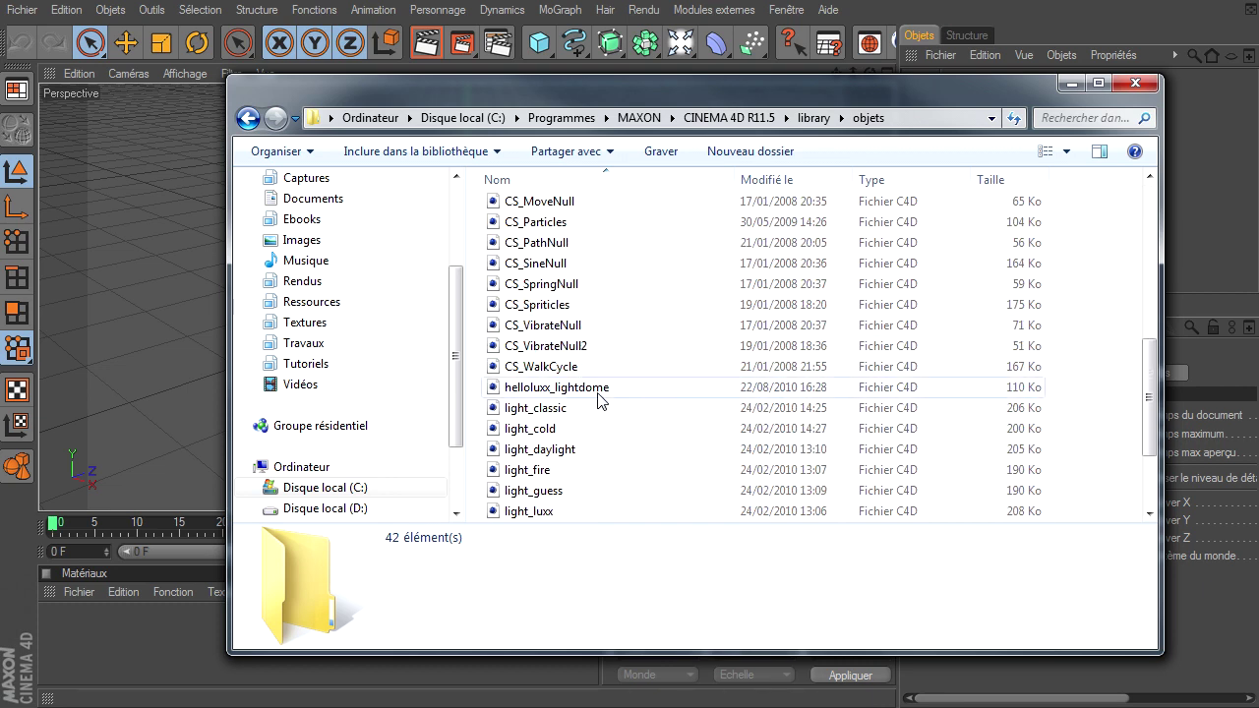
left_click(598, 392)
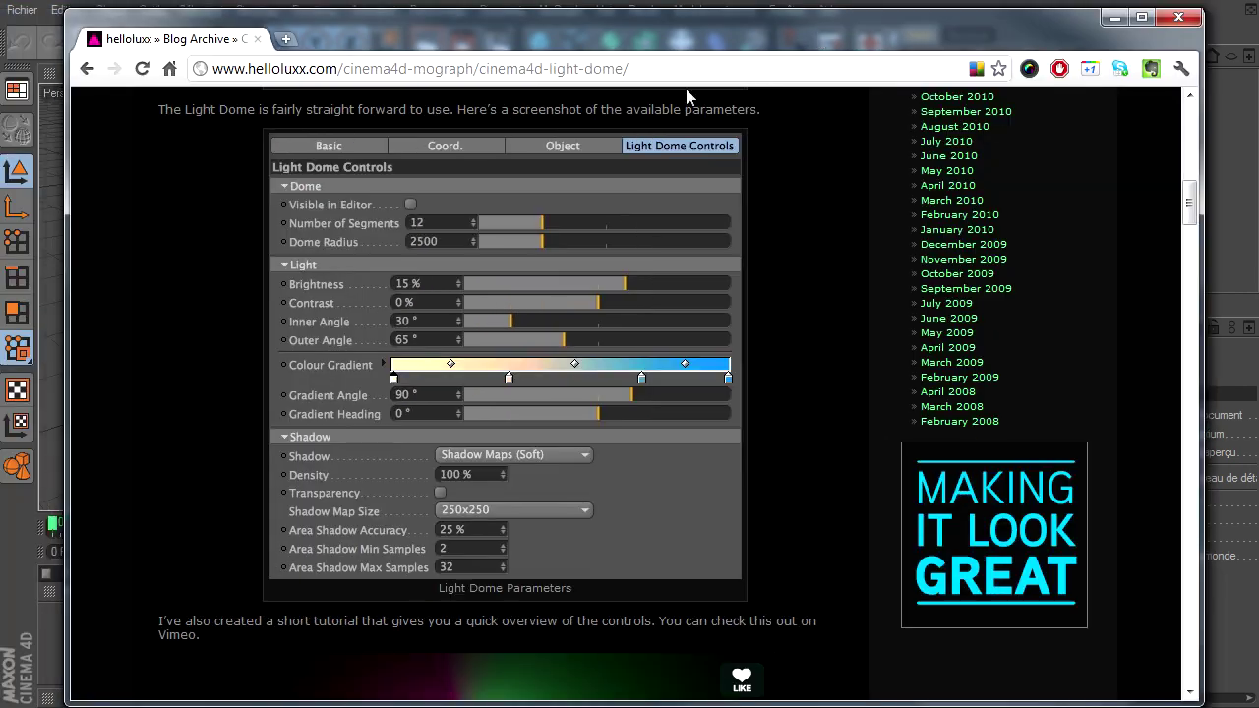
Scroll through the helloluxx Light Dome article, then close Chrome
scroll(315, 194, "up", 3)
scroll(316, 205, "up", 6)
scroll(316, 204, "down", 4)
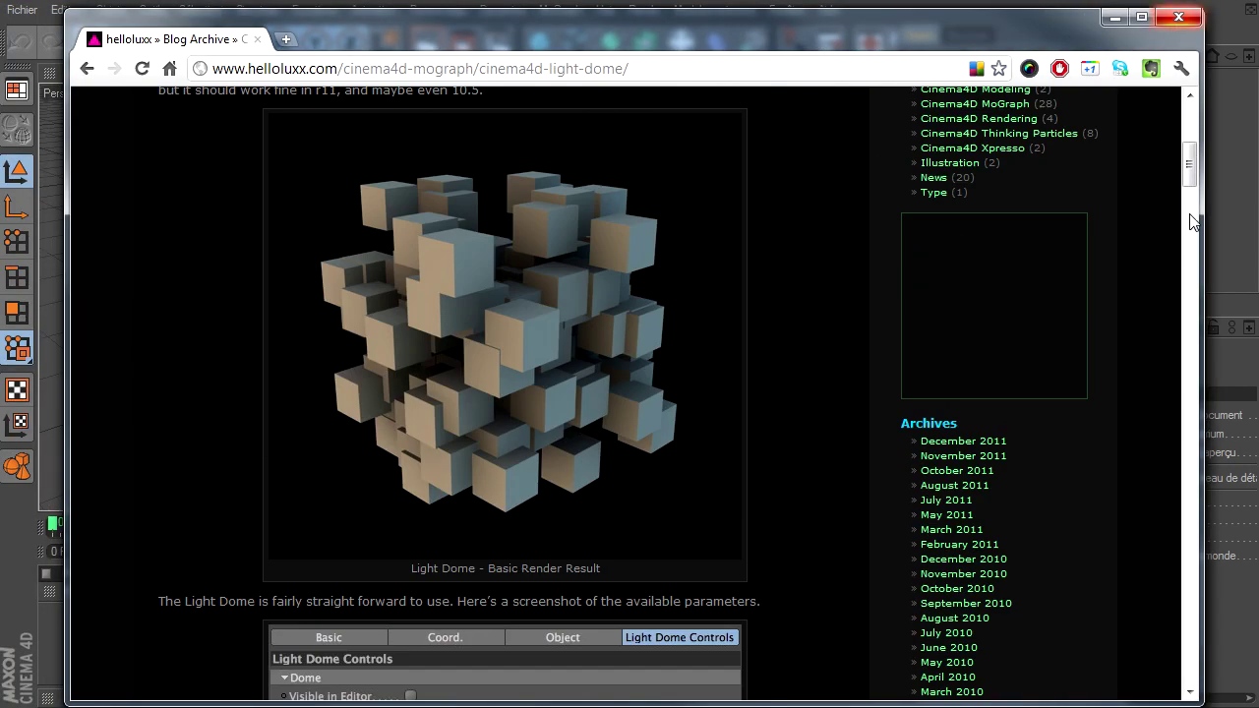
left_click(1179, 20)
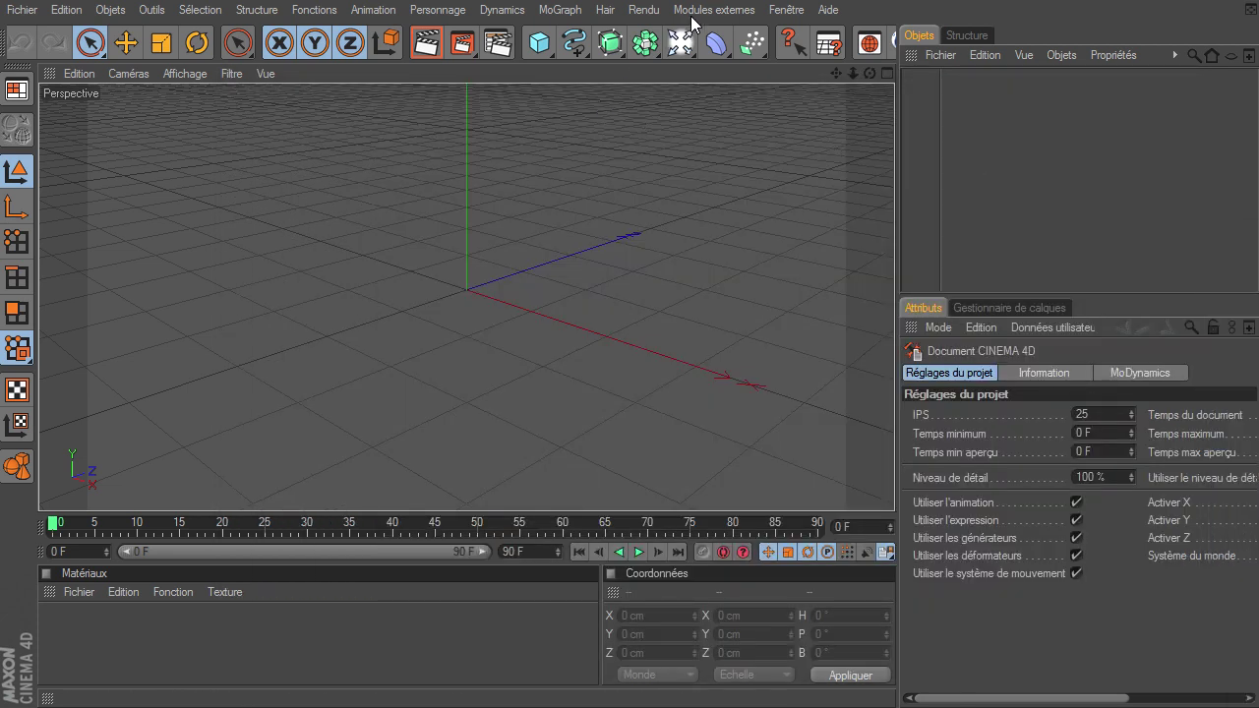
Set OLX Settings Folder 01 to C:\Program Files\MAXON\CINEMA 4D R11.5\library\objets
left_click(712, 10)
mouse_move(714, 81)
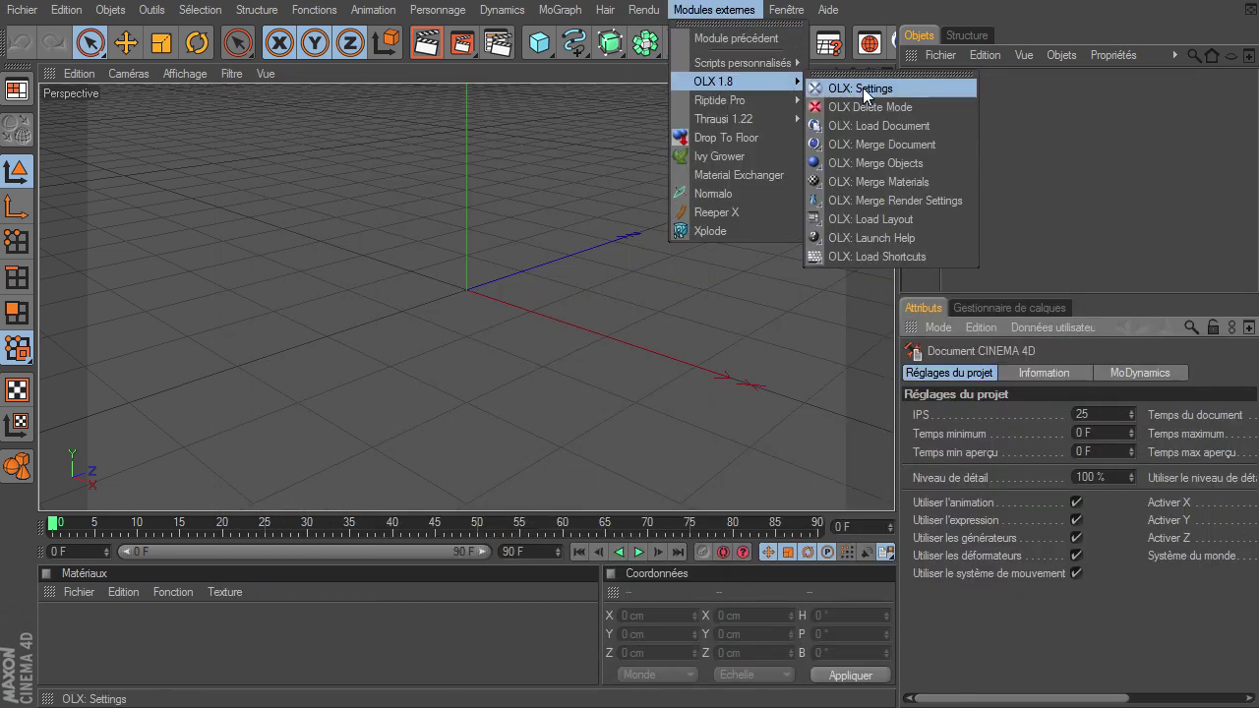
left_click(863, 88)
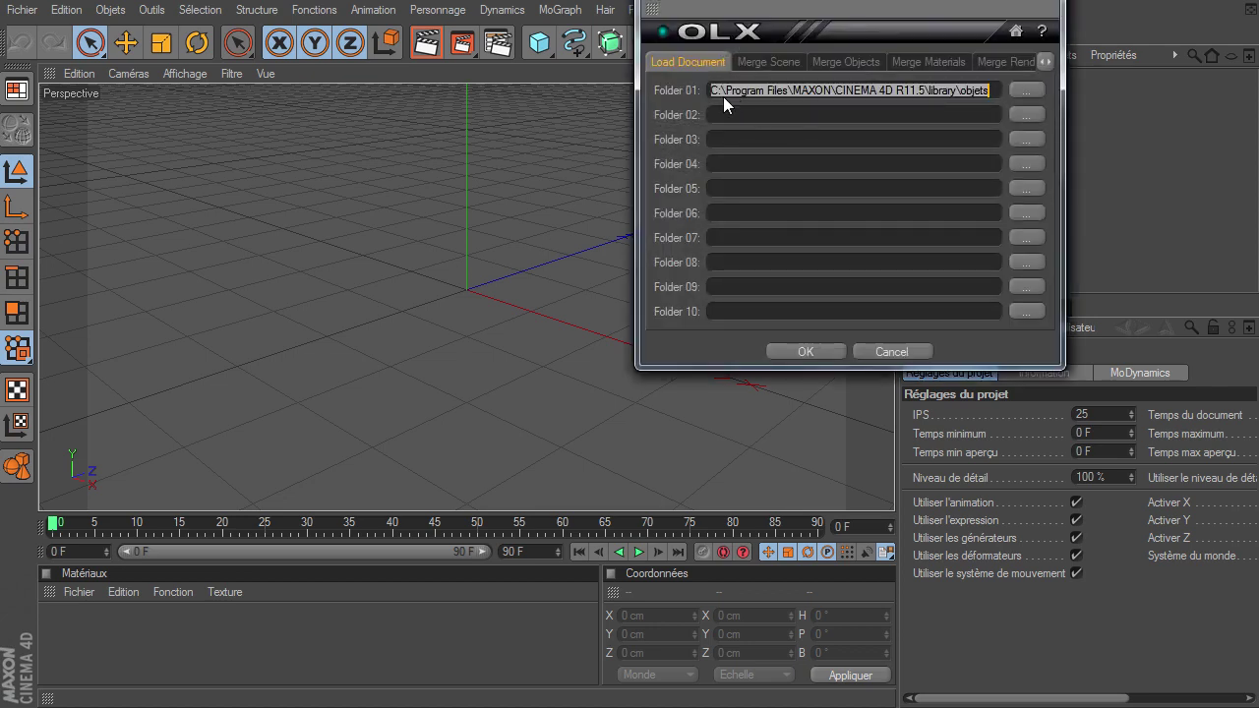
left_click(998, 89)
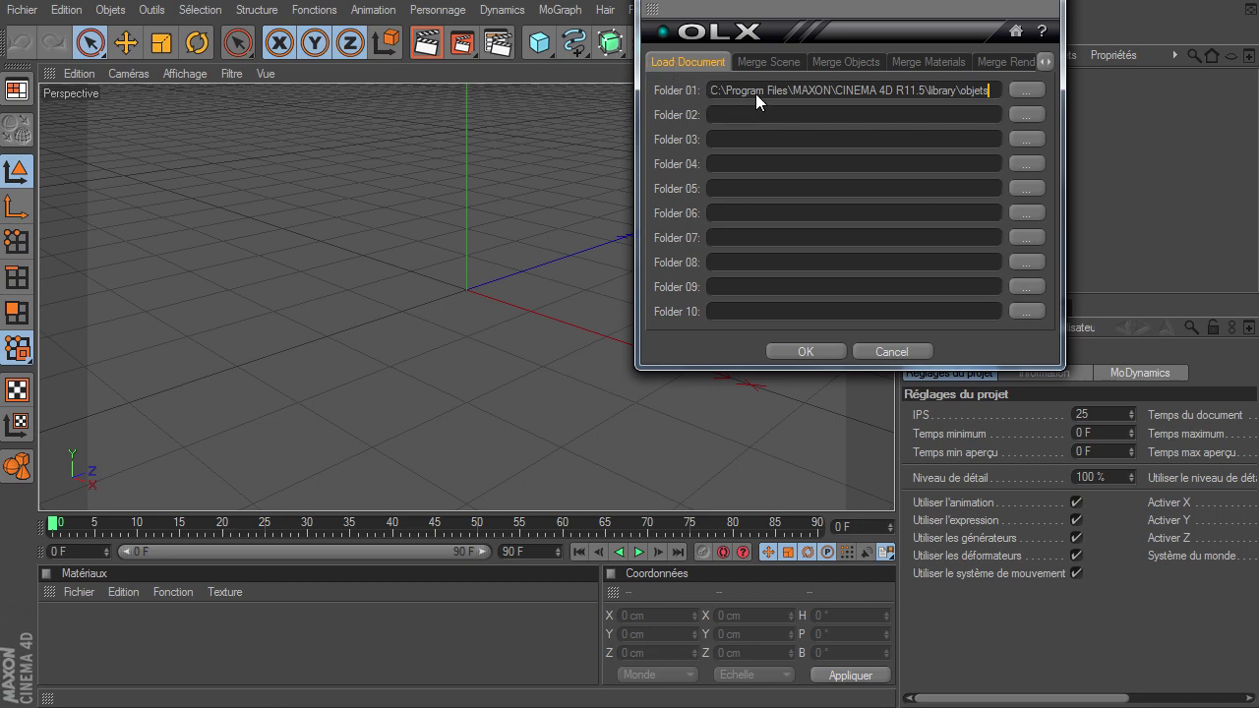
left_click(804, 351)
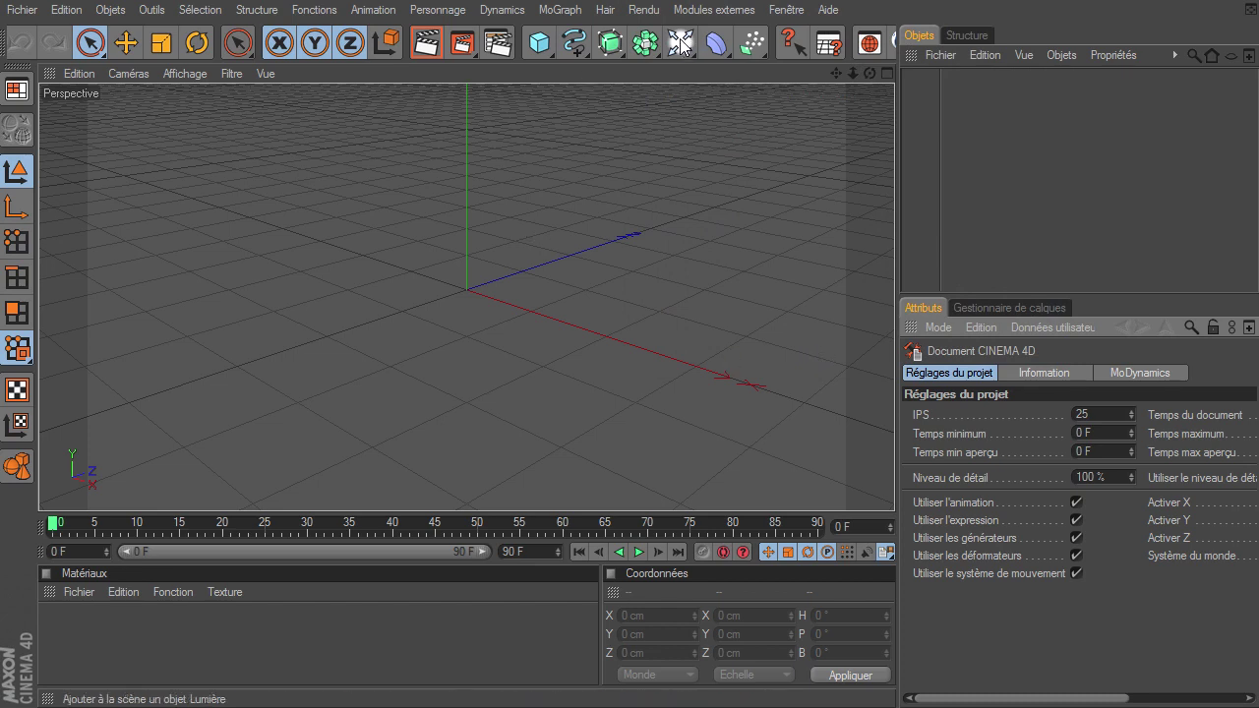
Browse the OLX preset lists from the menu and the toolbar dropdown without merging anything
left_click(700, 10)
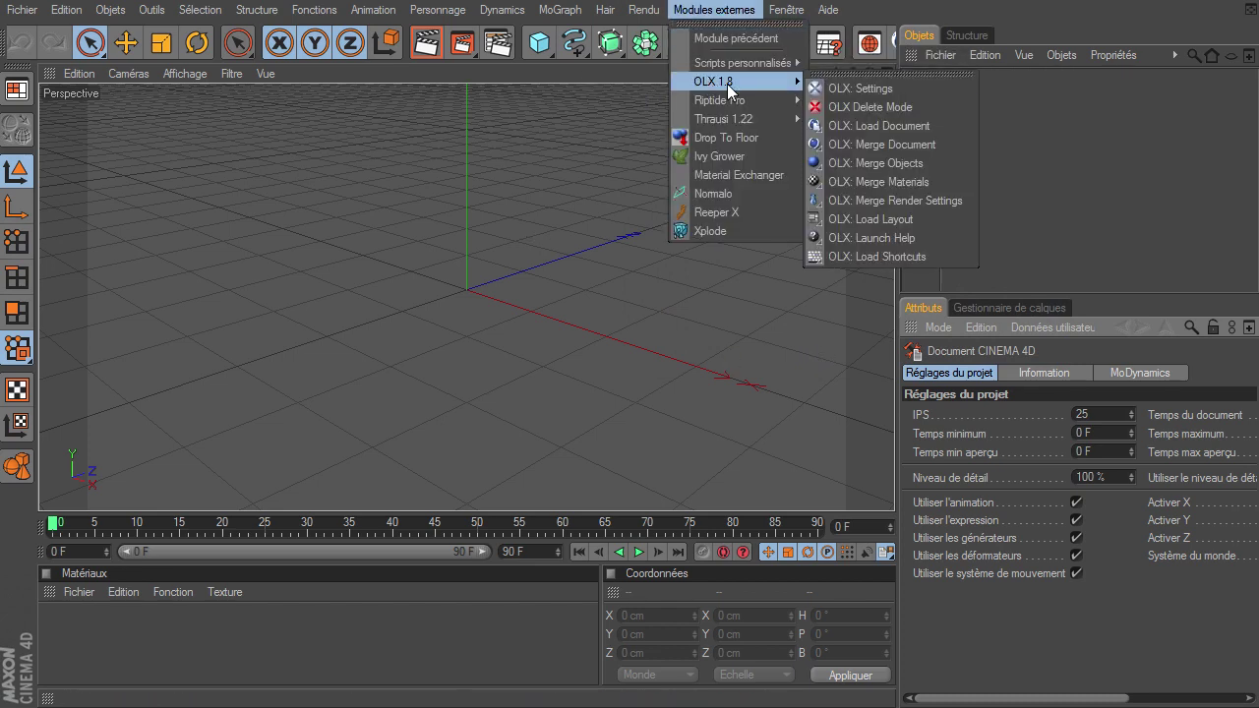
mouse_move(733, 81)
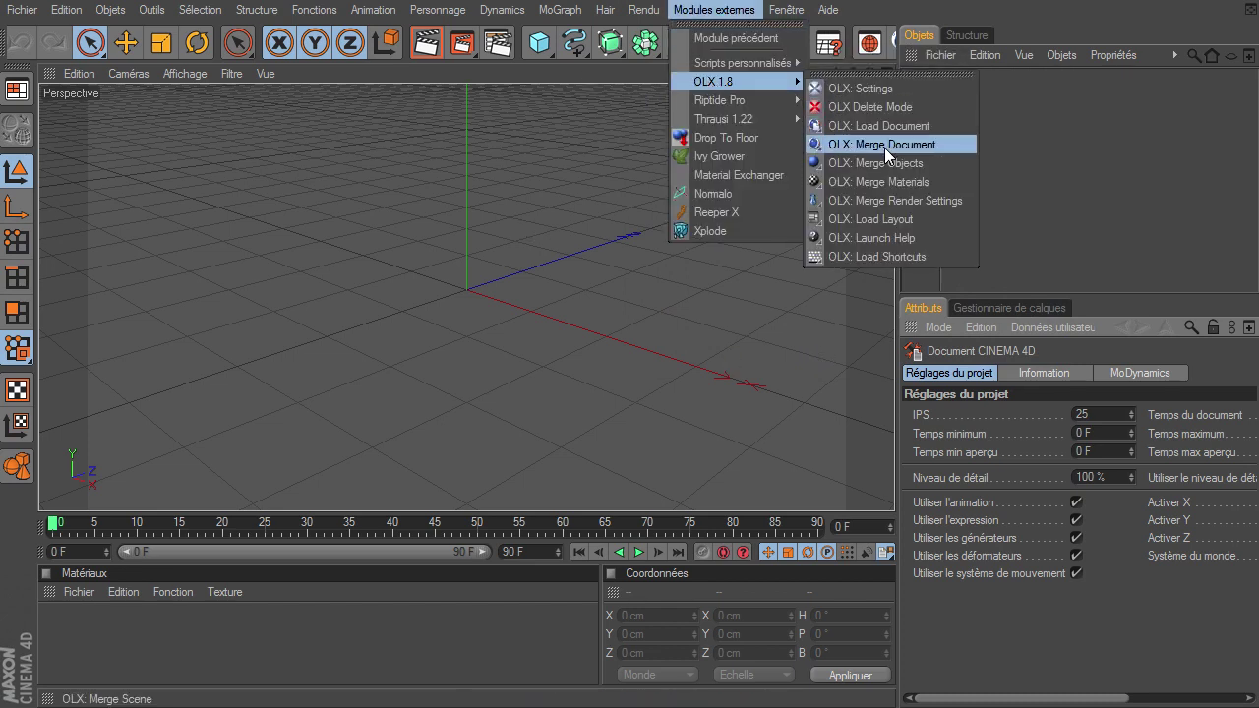
left_click(884, 148)
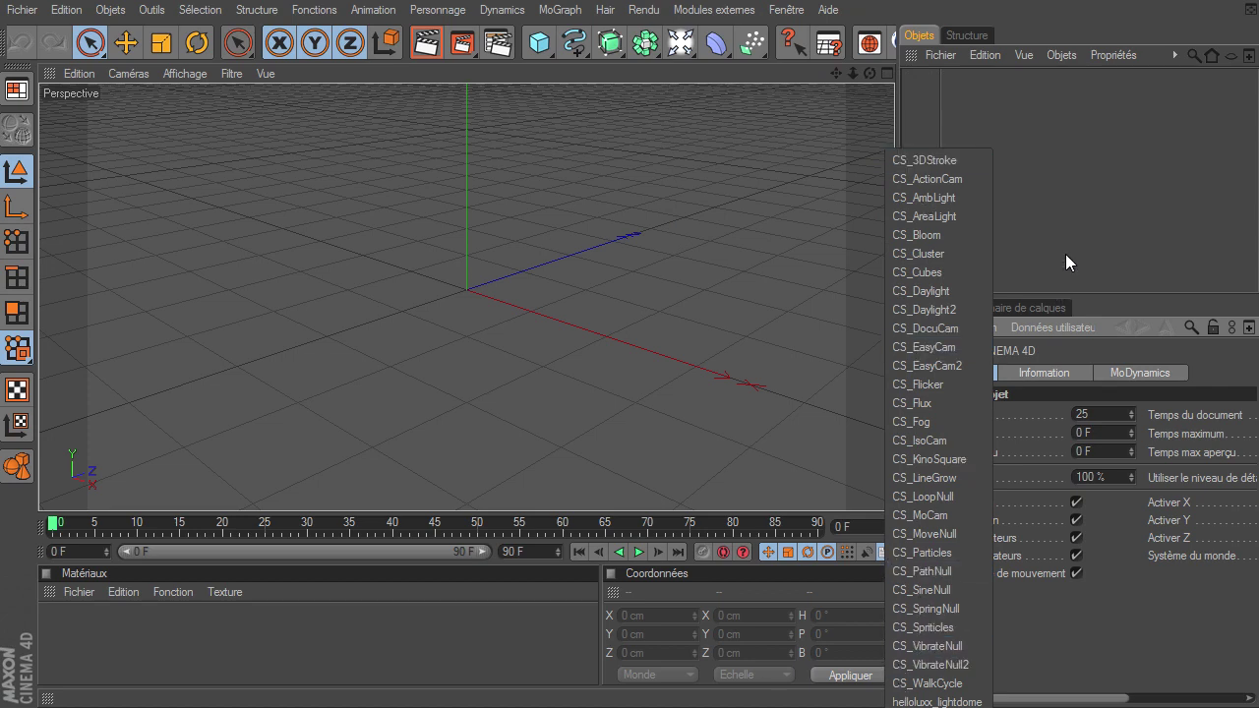
left_click(1083, 127)
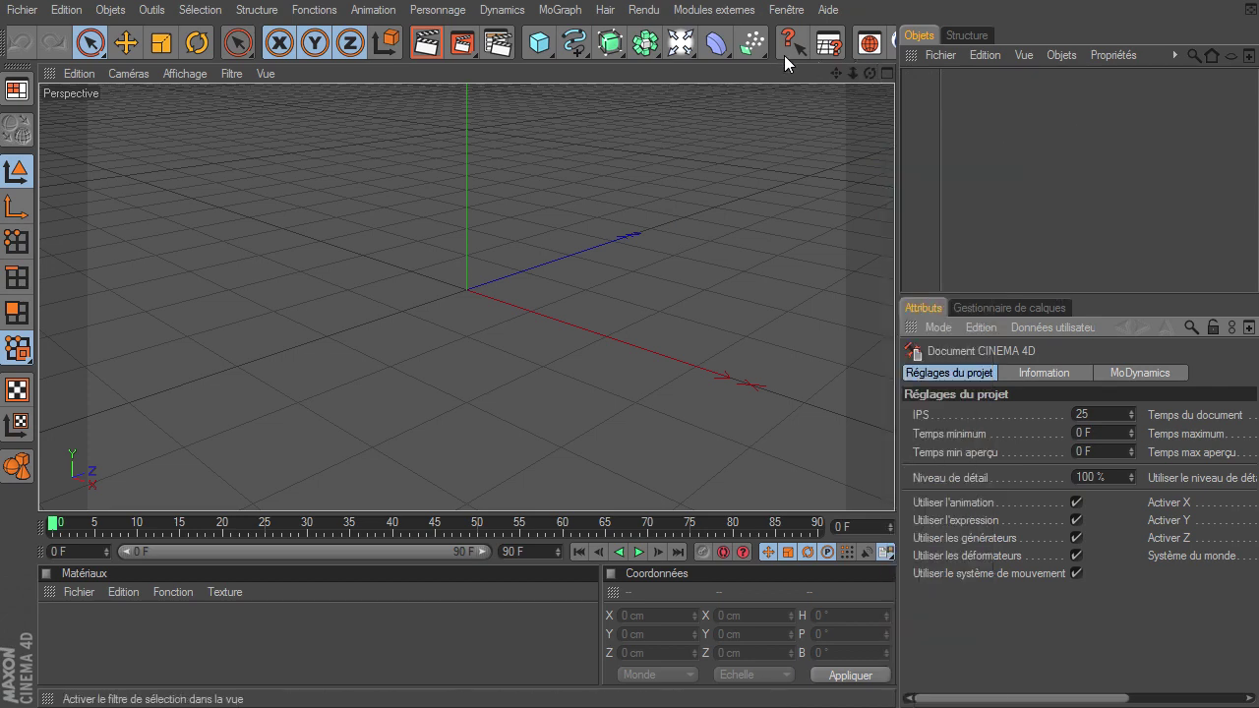
middle_click_drag(772, 54, 559, 51)
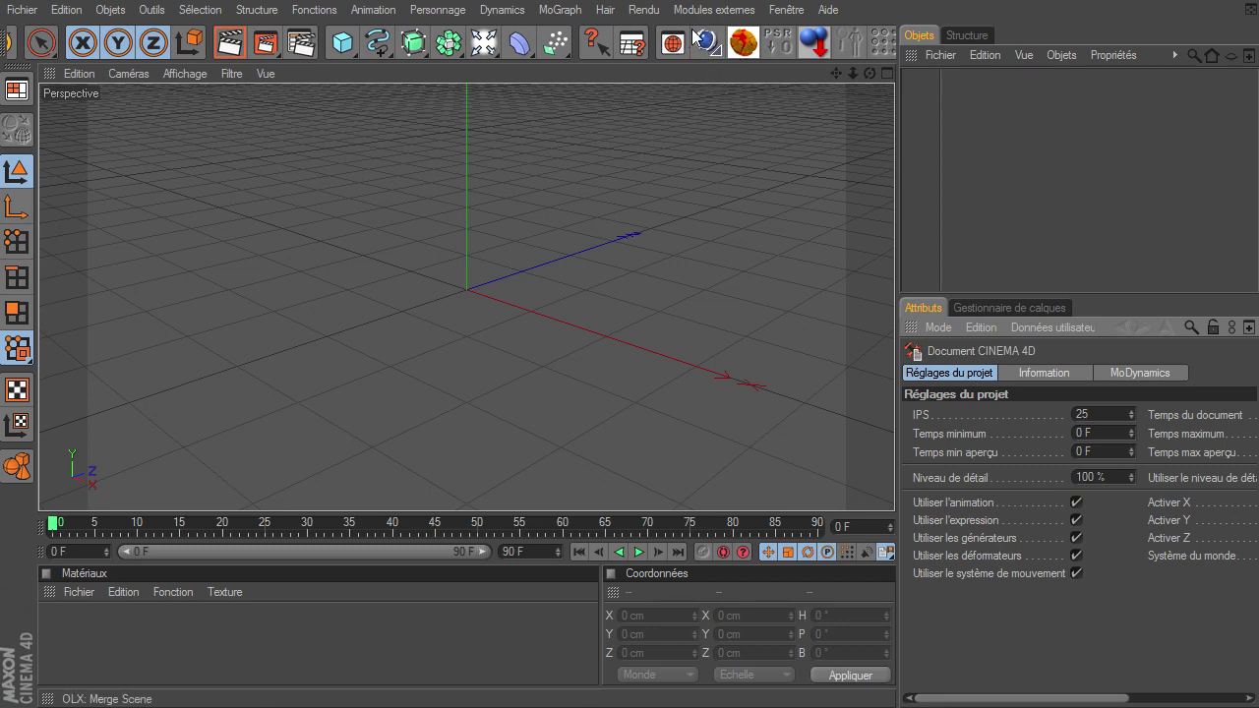
left_click(706, 47)
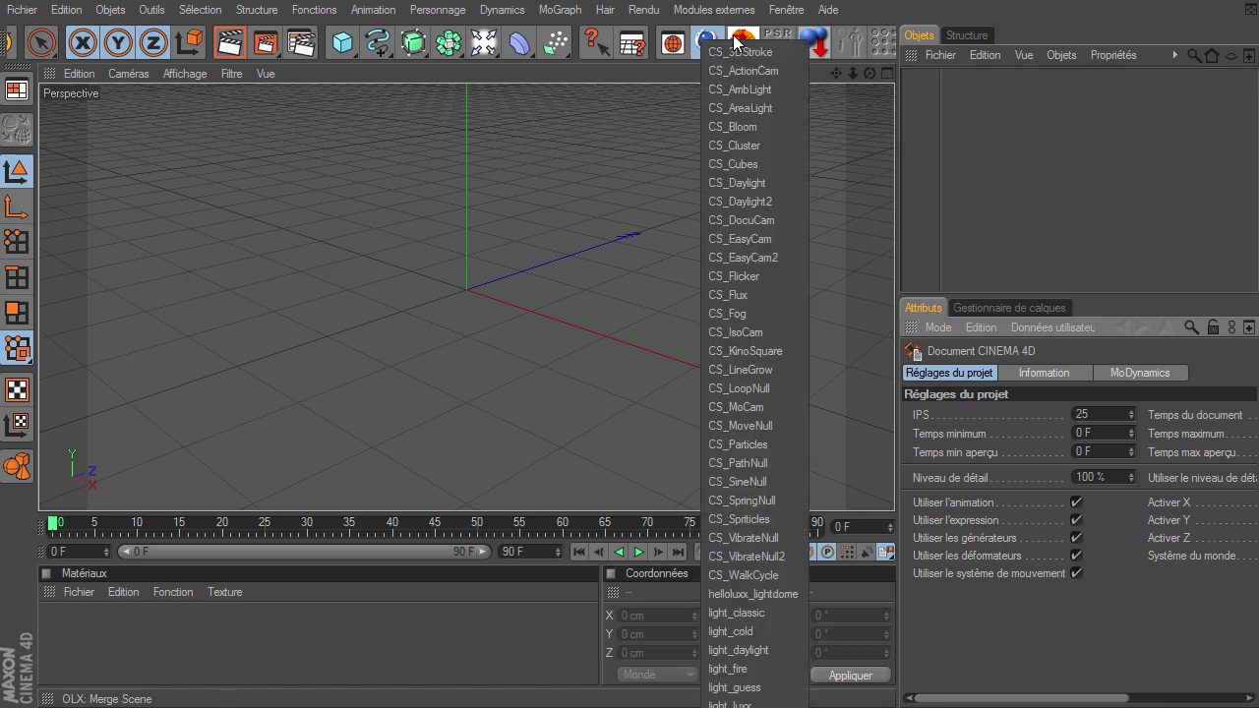
left_click(984, 201)
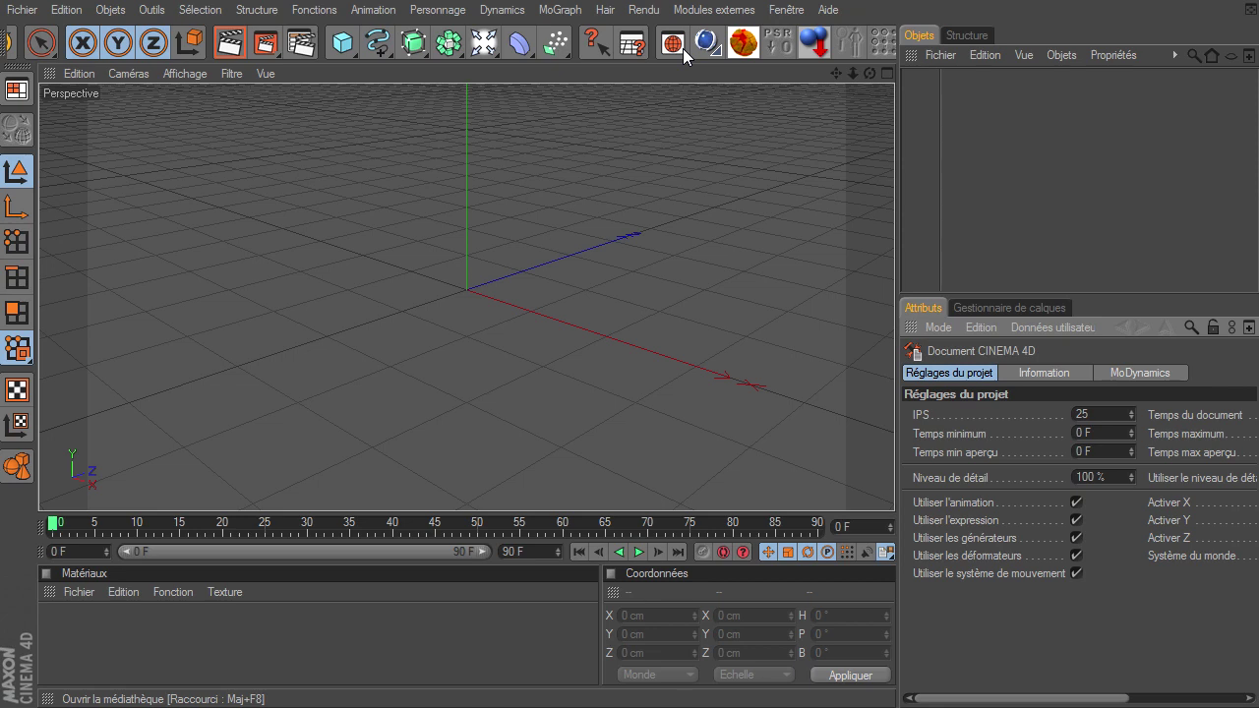
Show the OLX 1.8 command submenu under Modules externes
left_click(714, 10)
mouse_move(727, 81)
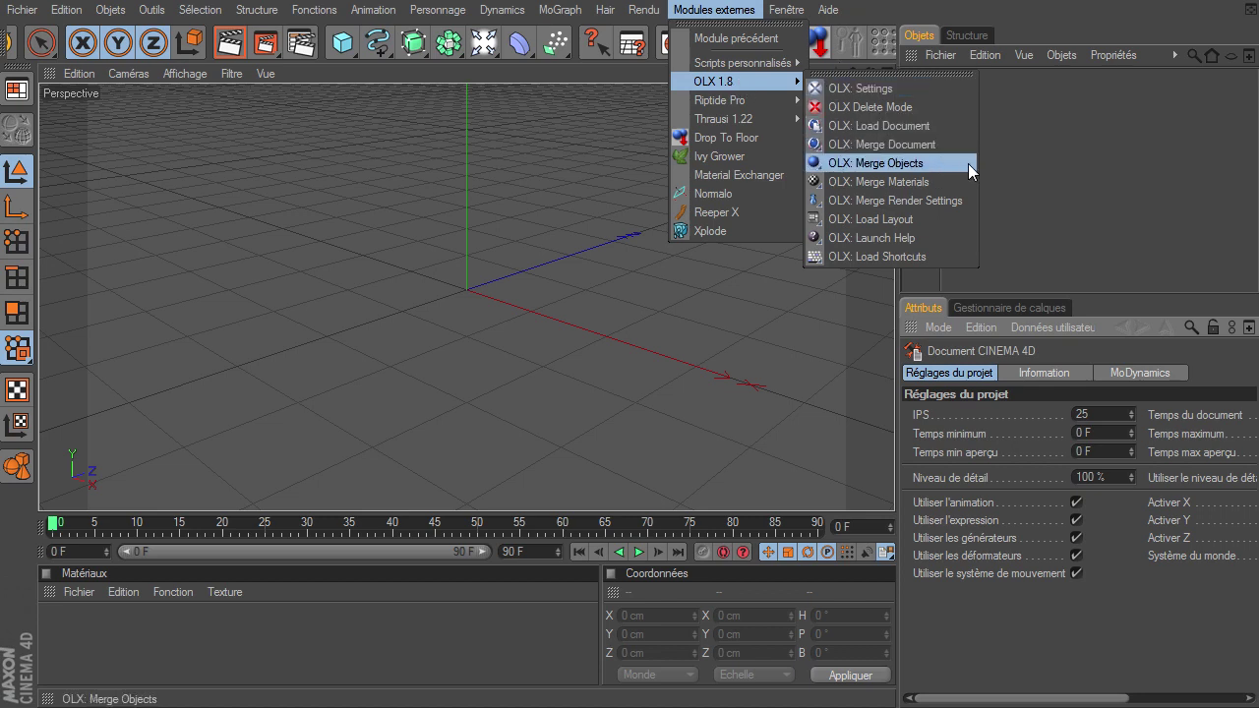
left_click(885, 163)
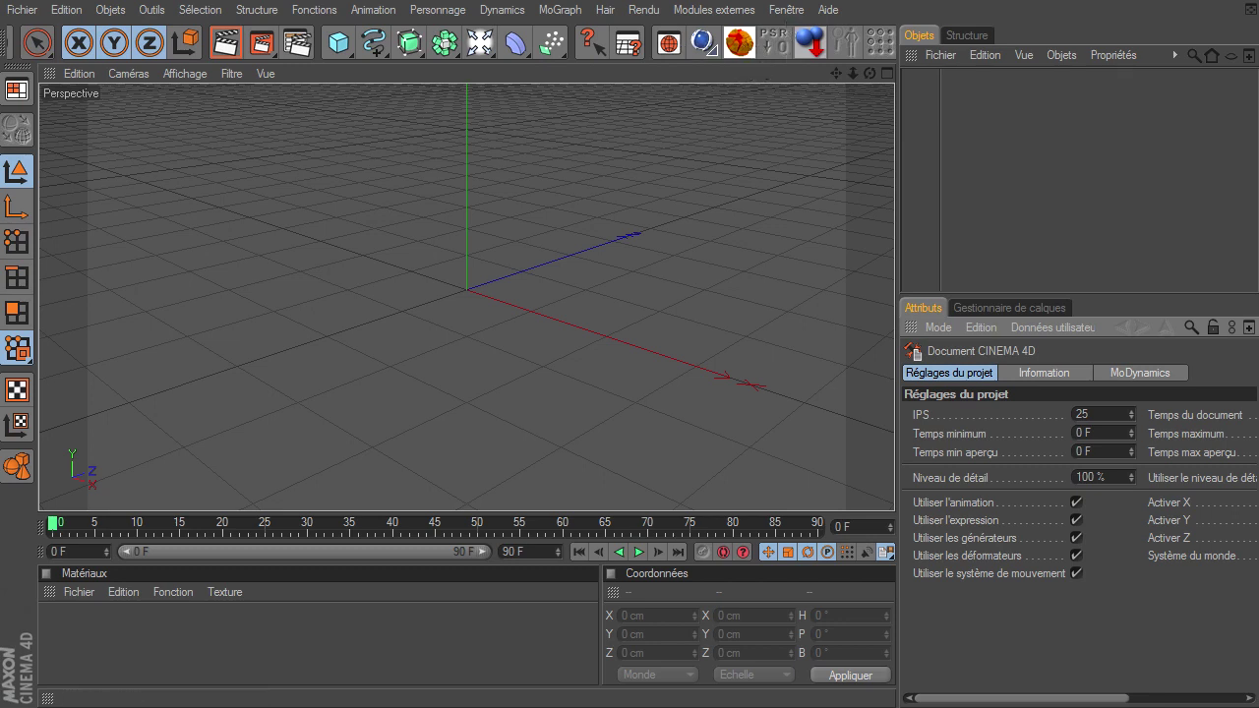
left_click(745, 12)
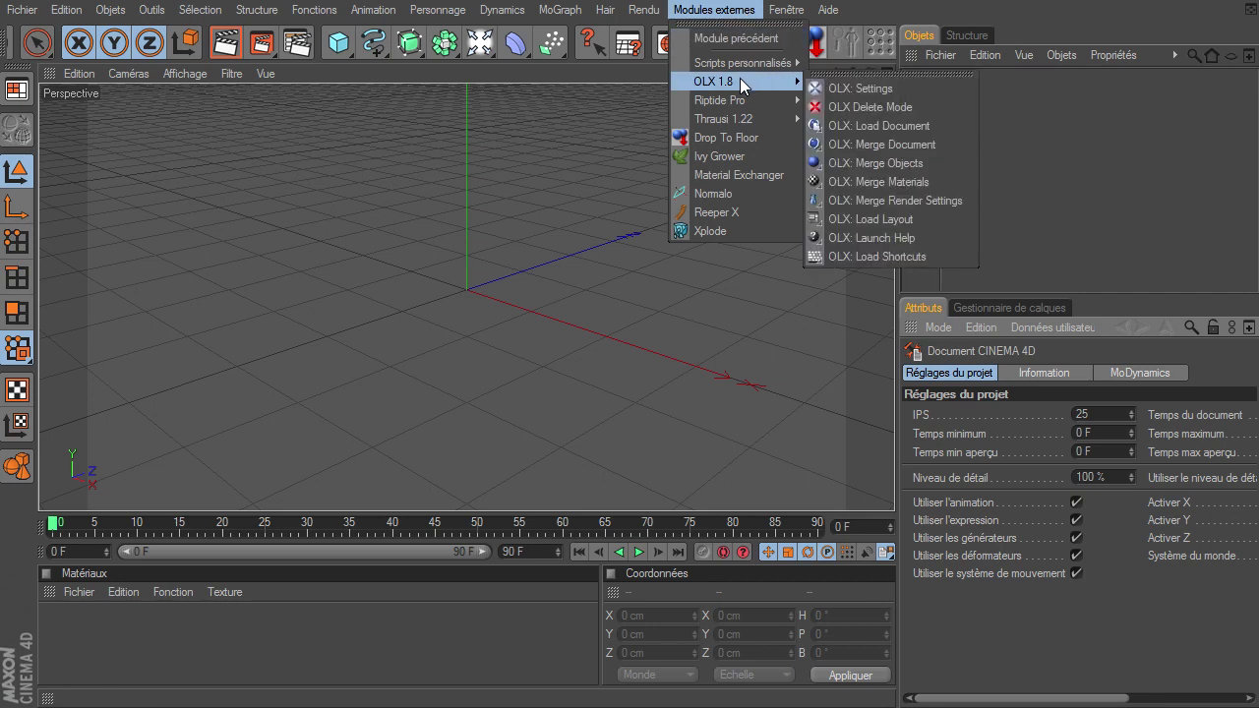
mouse_move(732, 81)
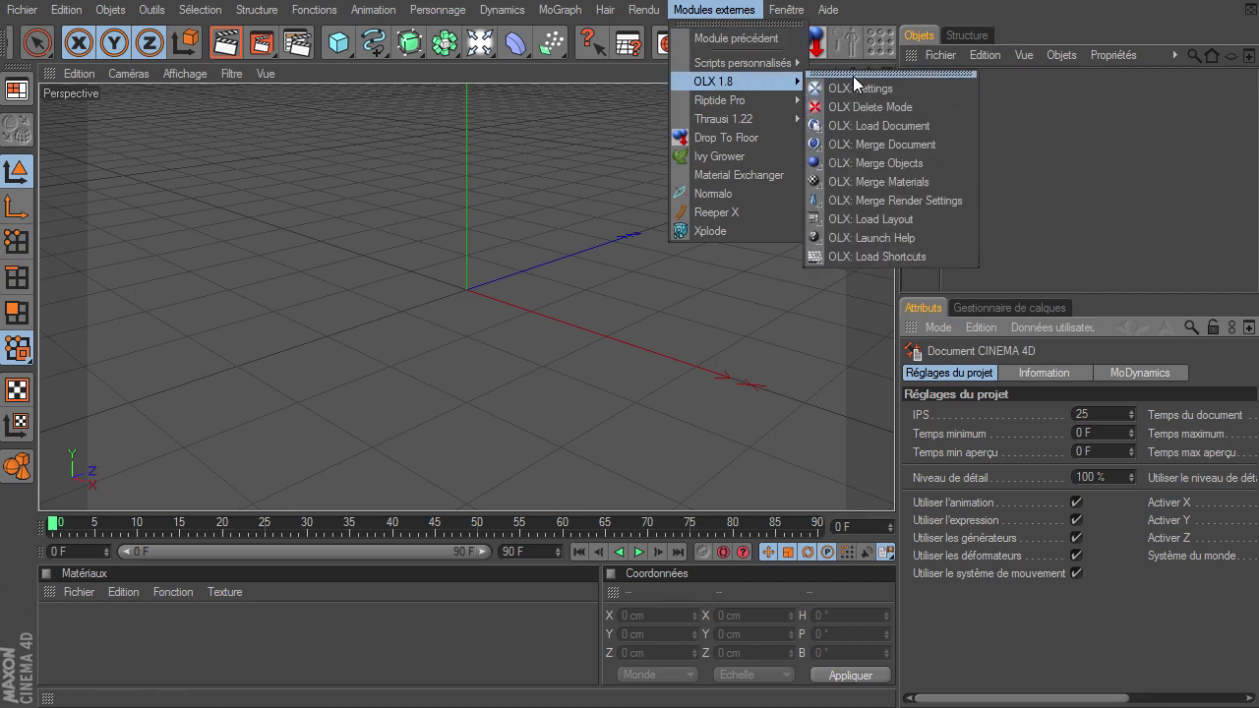
Tear off the OLX 1.8 submenu into a floating command palette
left_click(917, 75)
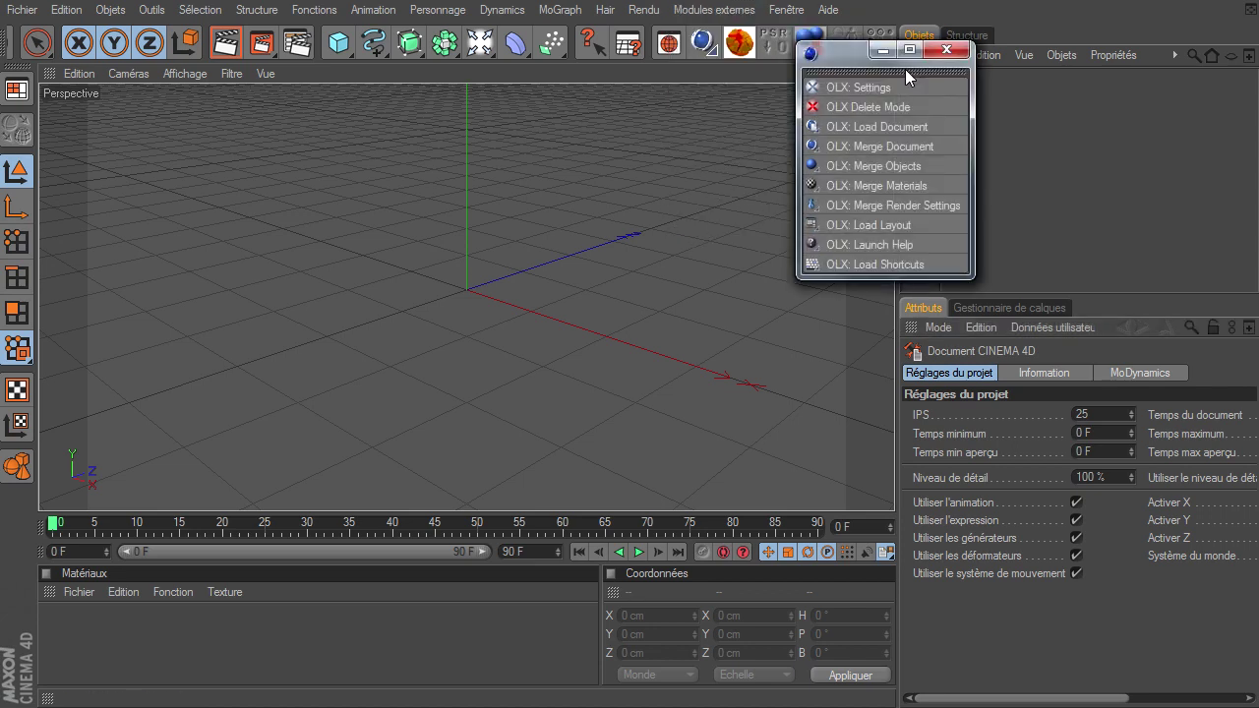
left_click_drag(848, 50, 128, 180)
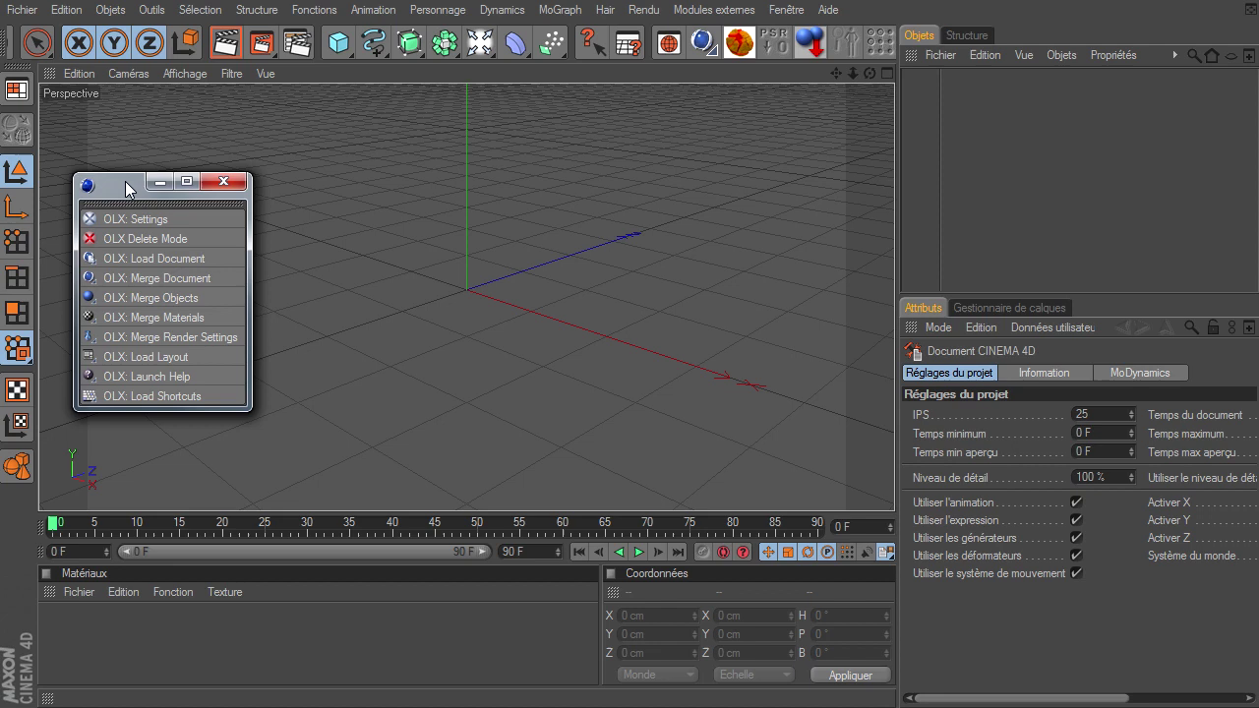
left_click(713, 10)
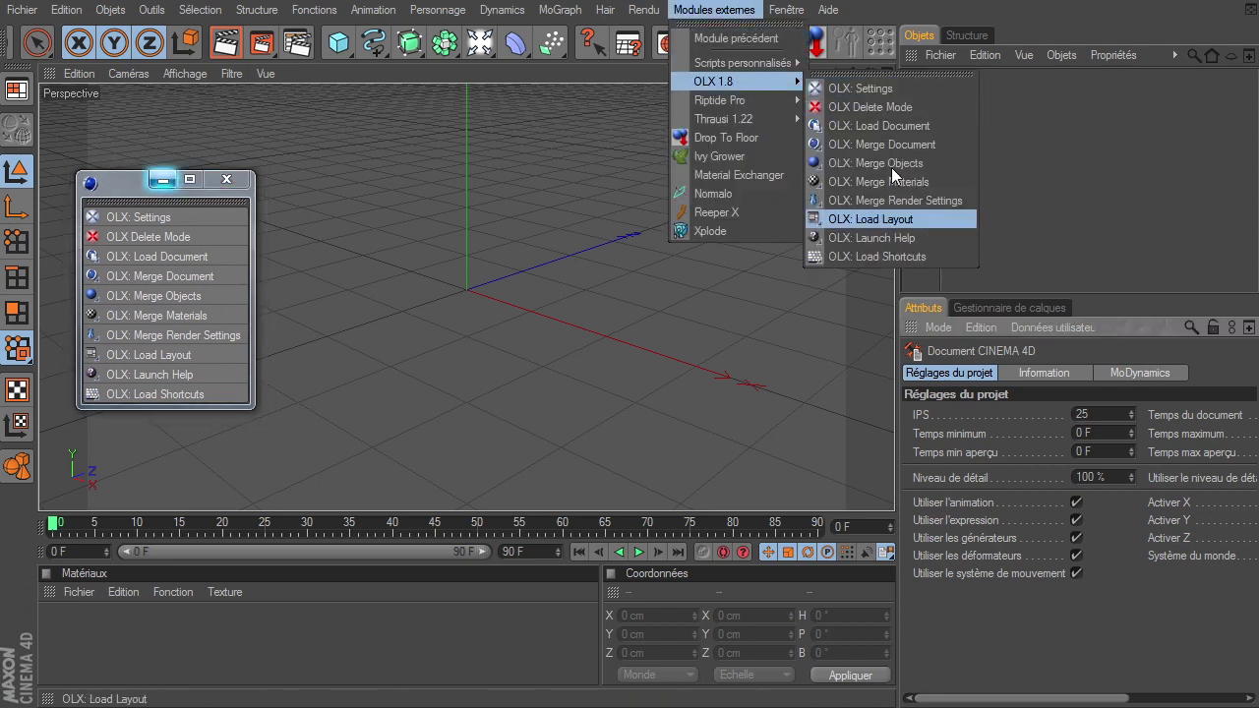
left_click(959, 9)
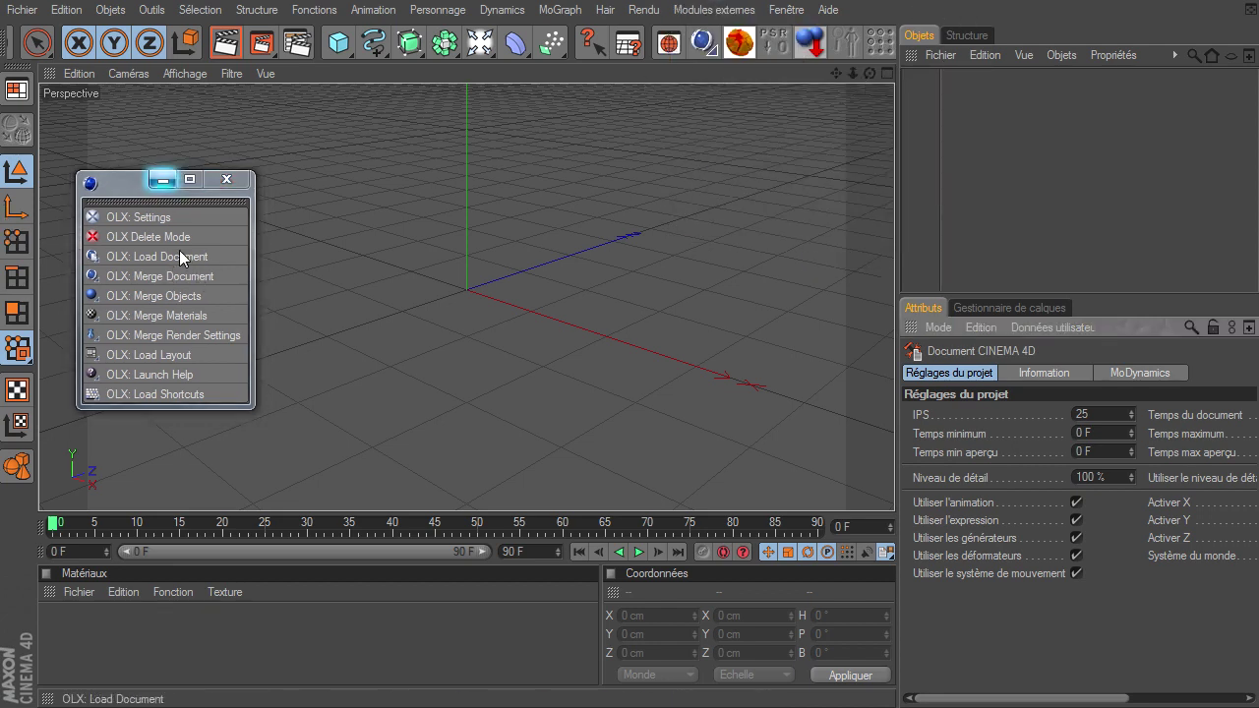
Position the OLX palette over the viewport and enable Modifier les palettes
left_click(127, 187)
left_click_drag(127, 187, 118, 146)
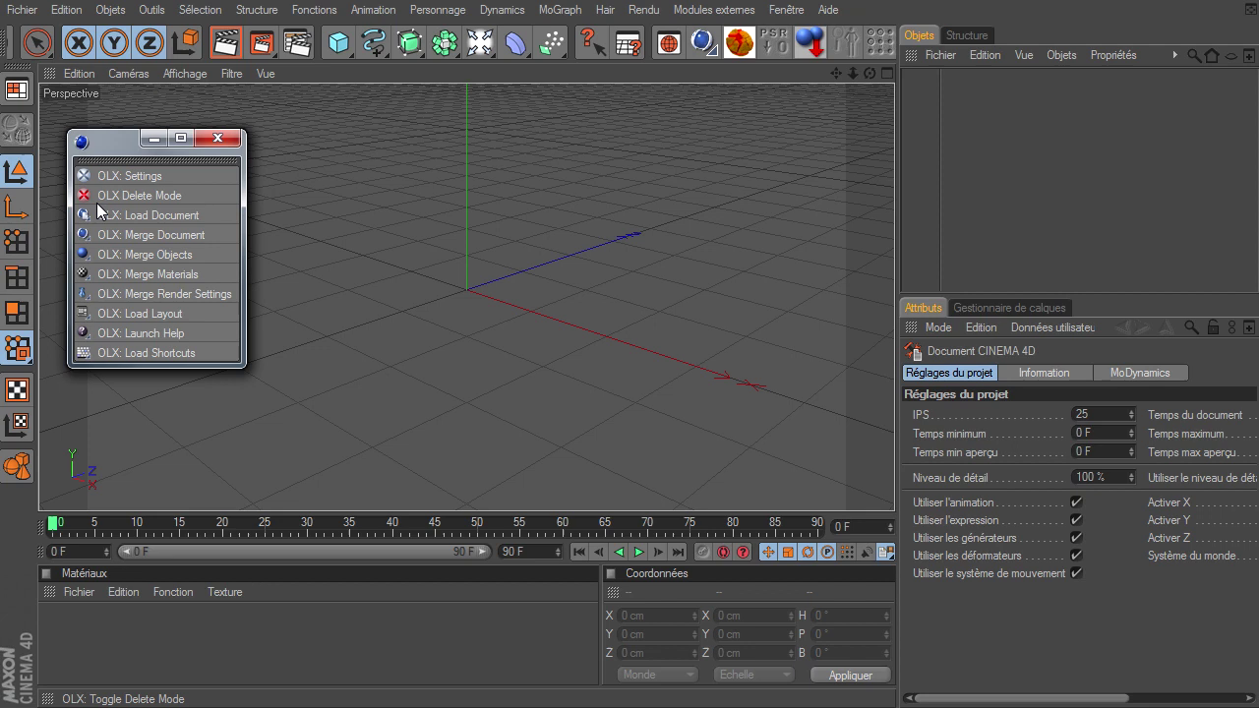
left_click_drag(122, 144, 121, 102)
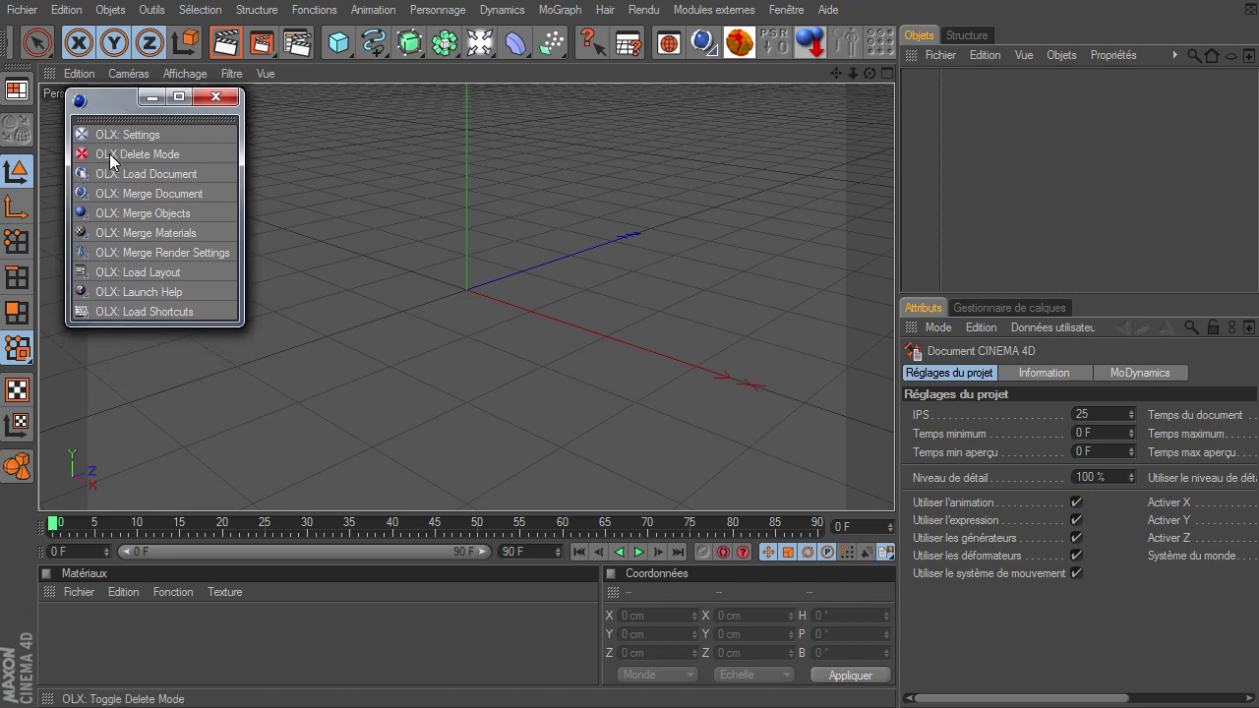
right_click(128, 173)
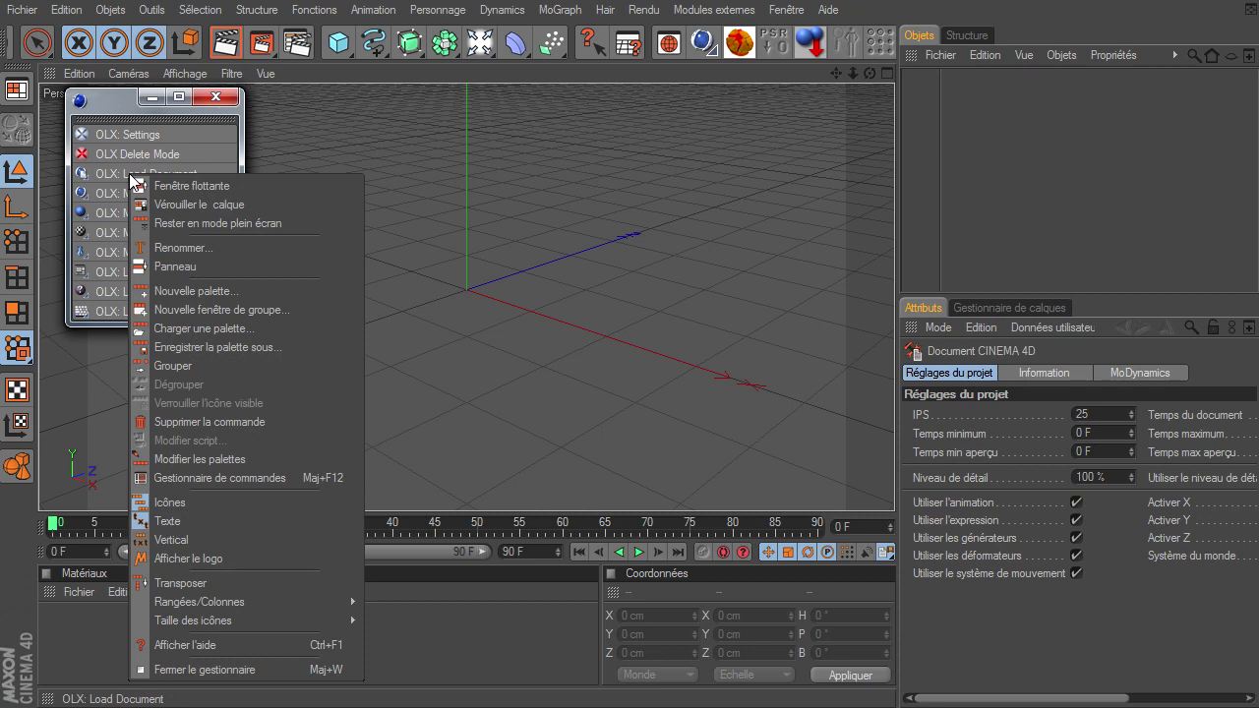
left_click(201, 458)
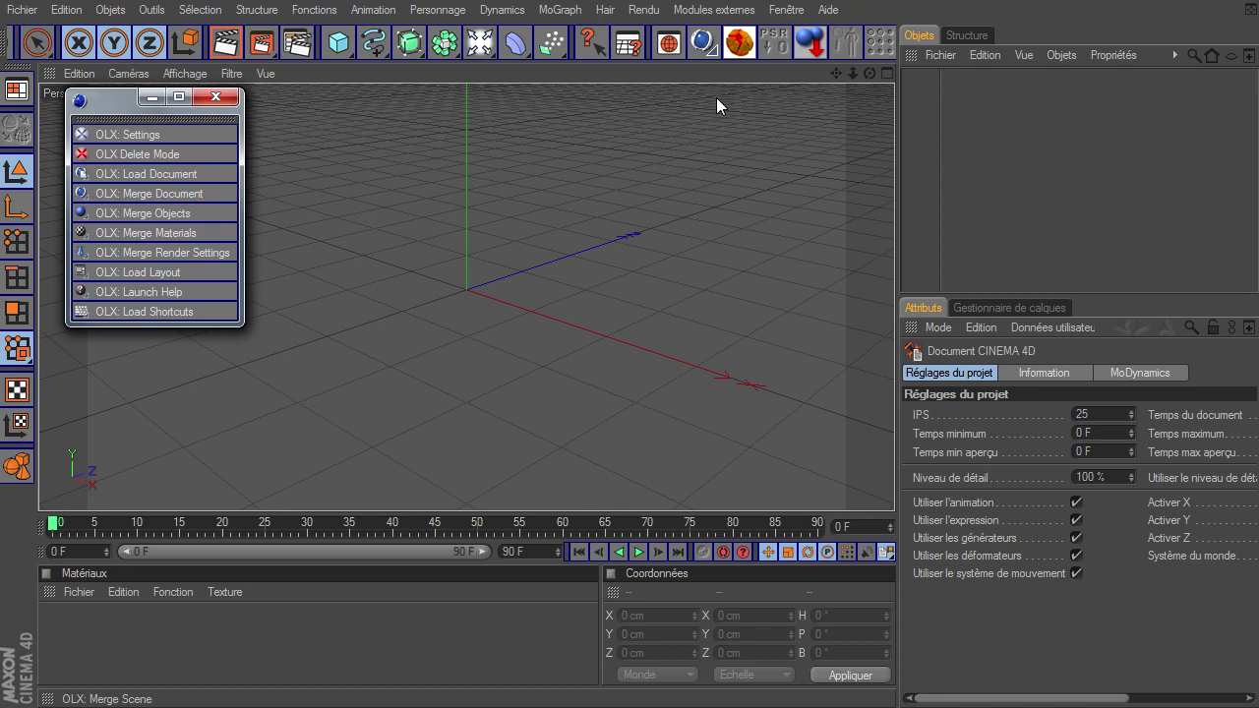
Dock OLX: Merge Document on the top toolbar, lock palette editing, close the OLX palette, and show its presets
left_click_drag(760, 46, 762, 45)
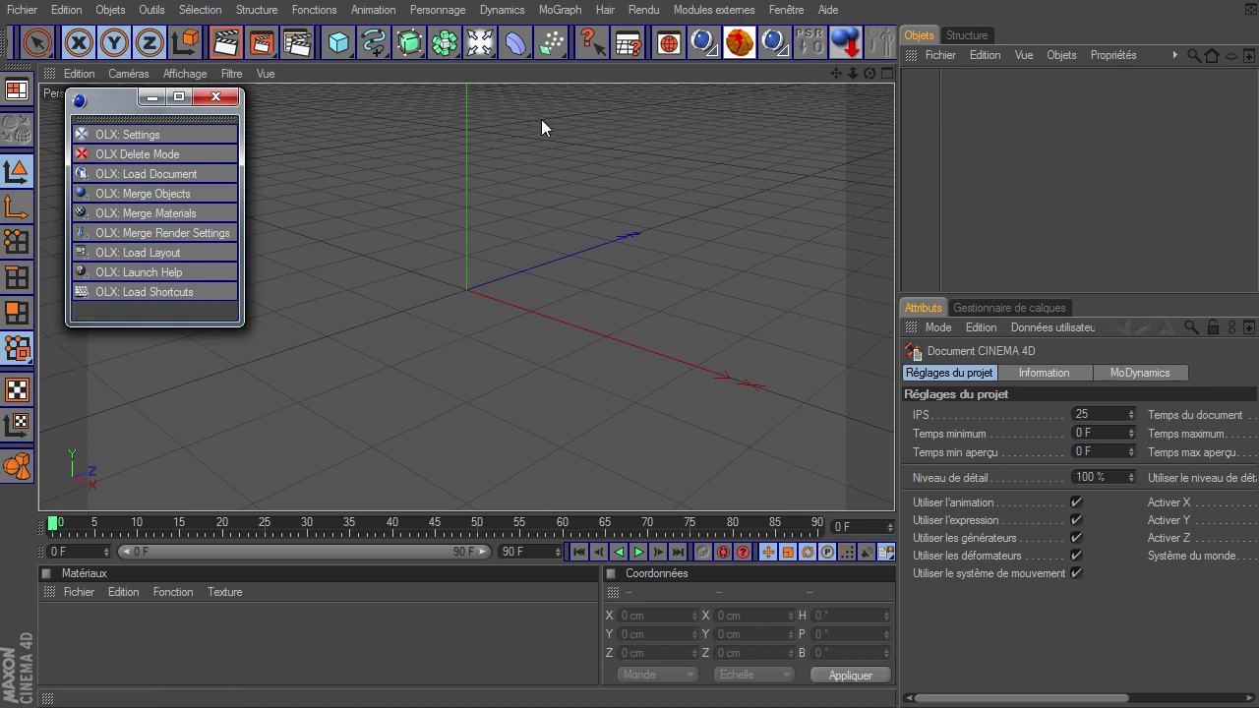
right_click(138, 152)
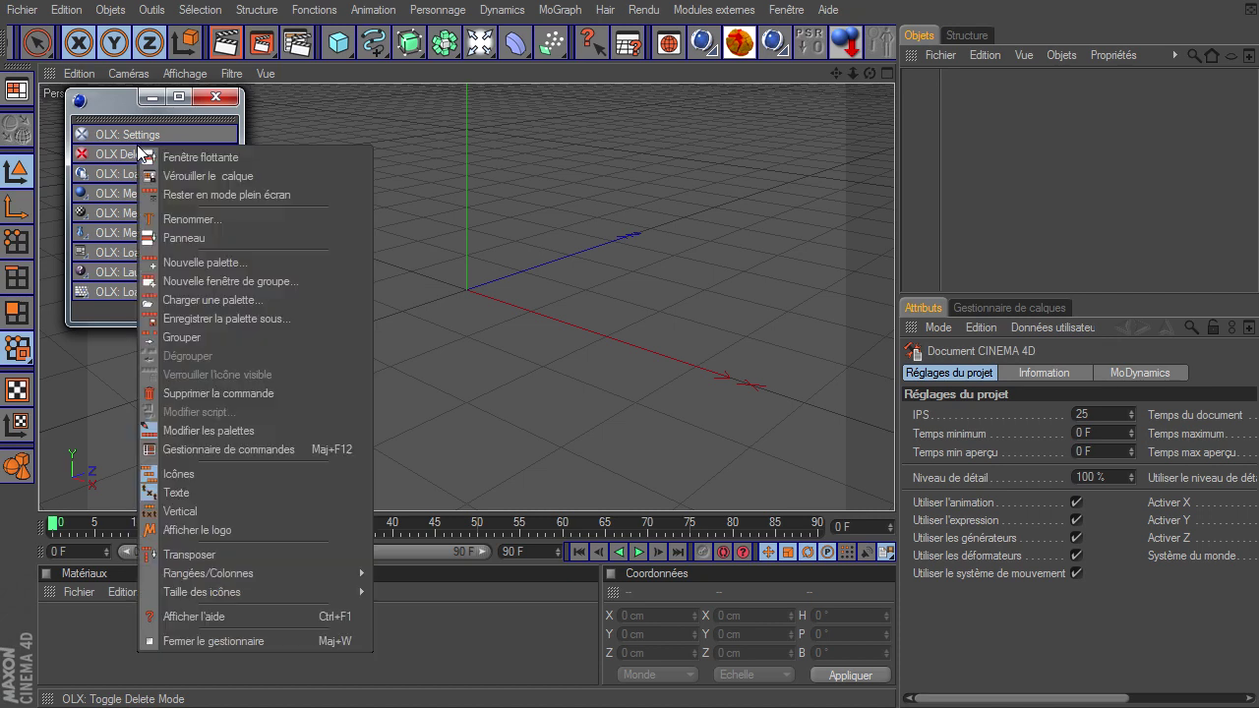
left_click(184, 429)
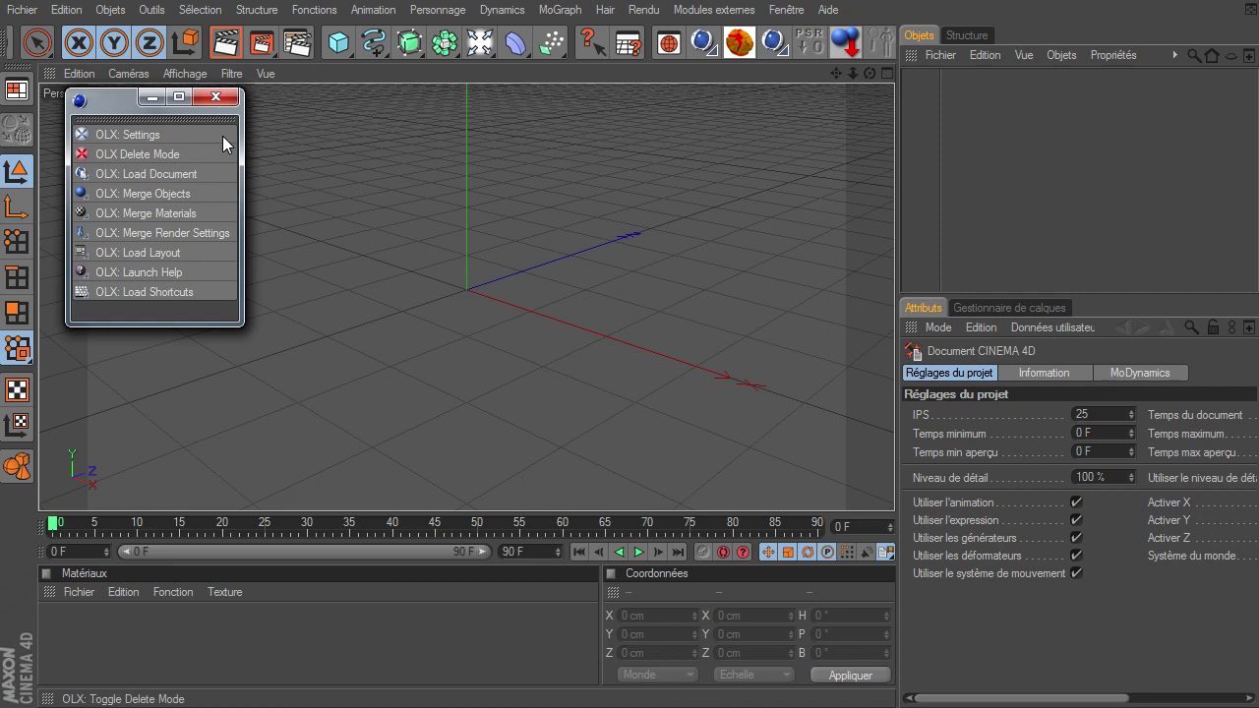
left_click(225, 96)
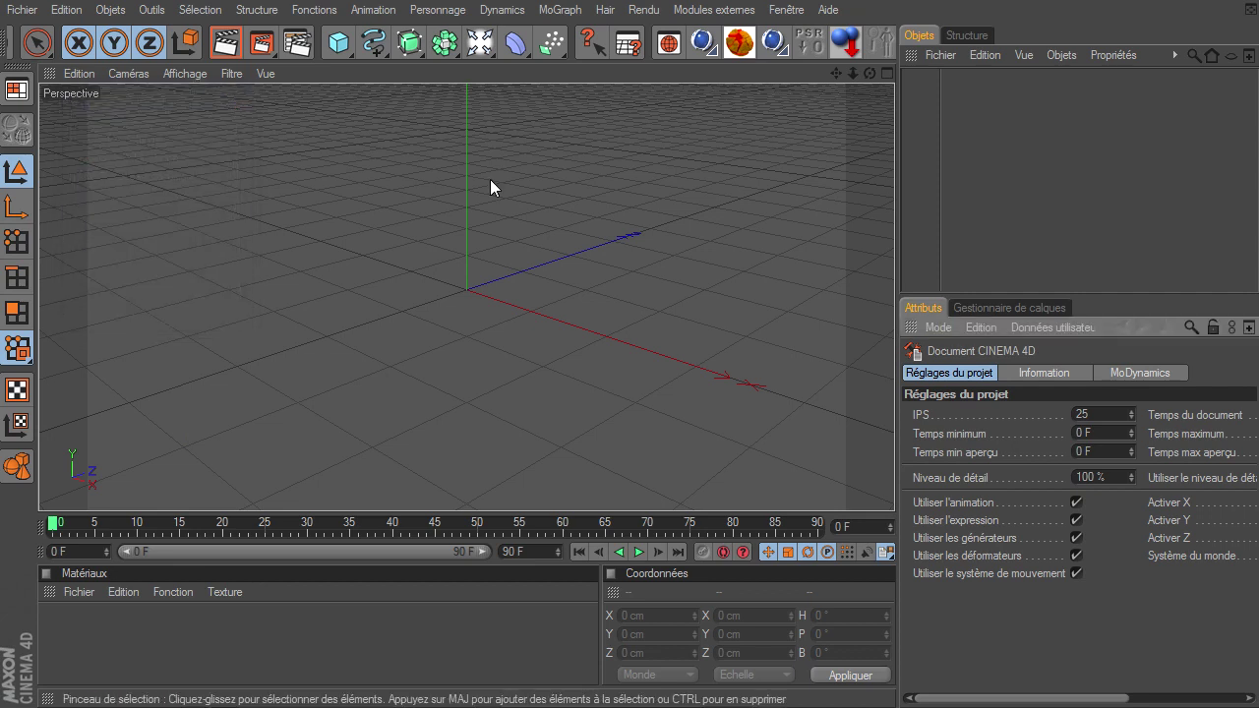
left_click(776, 43)
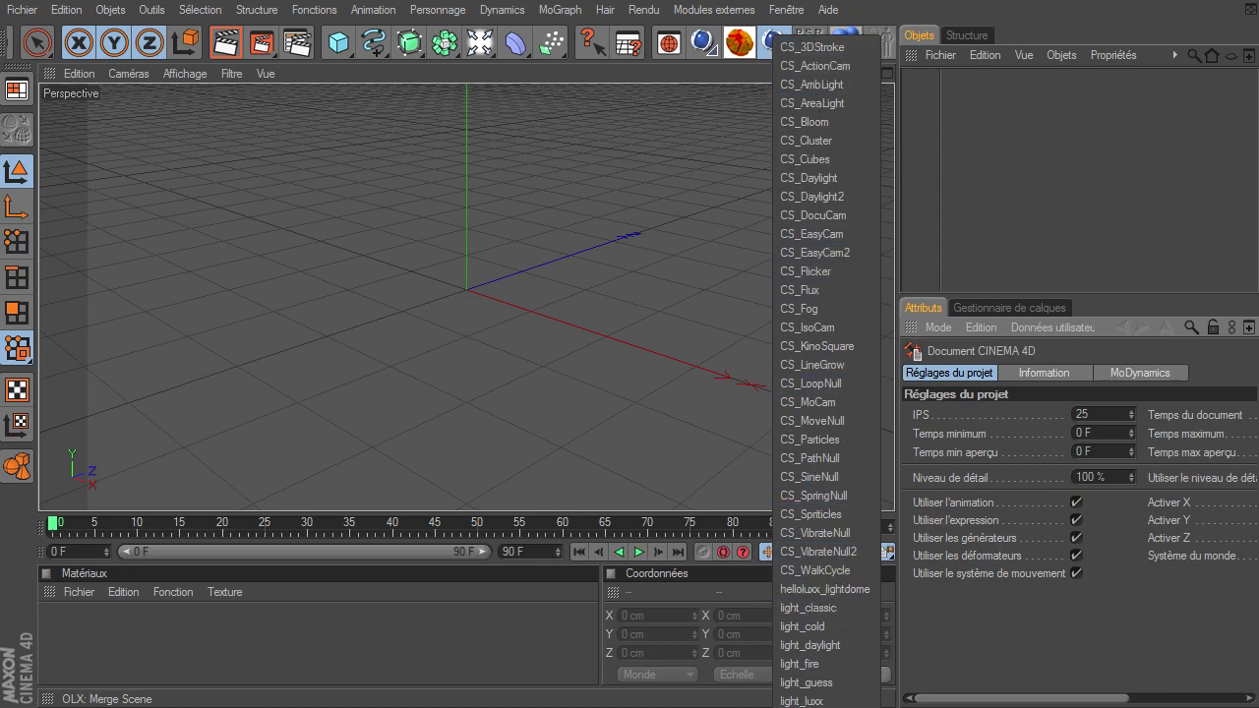
Open the library's objets folder, look over presets like CS_SpringNull and helloluxx_lightdome, then close it
left_click(824, 588)
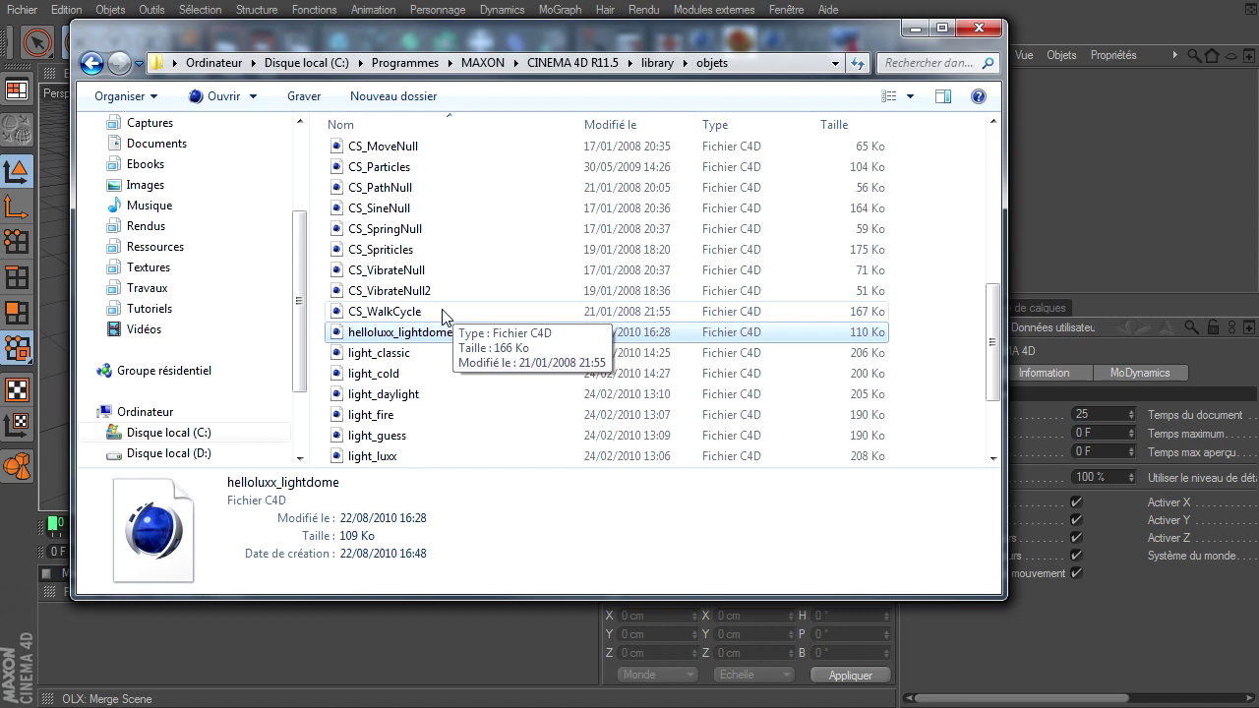
left_click(483, 229)
scroll(482, 234, "up", 2)
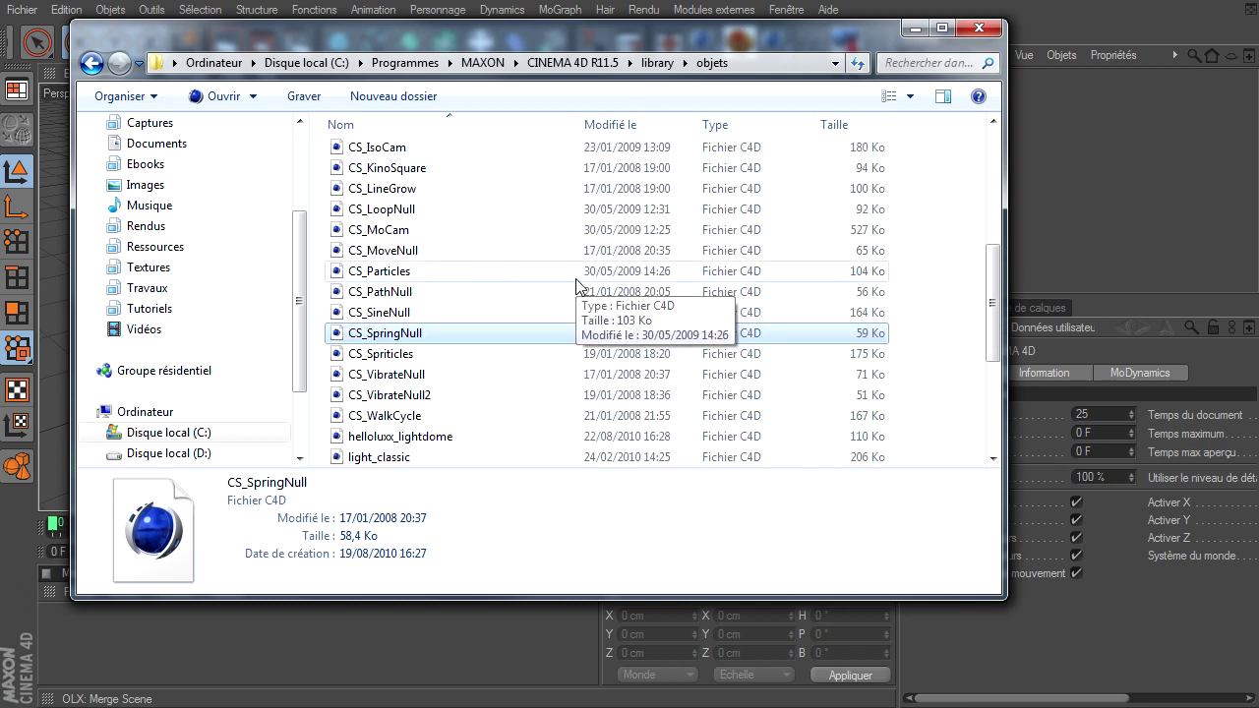
scroll(577, 285, "down", 1)
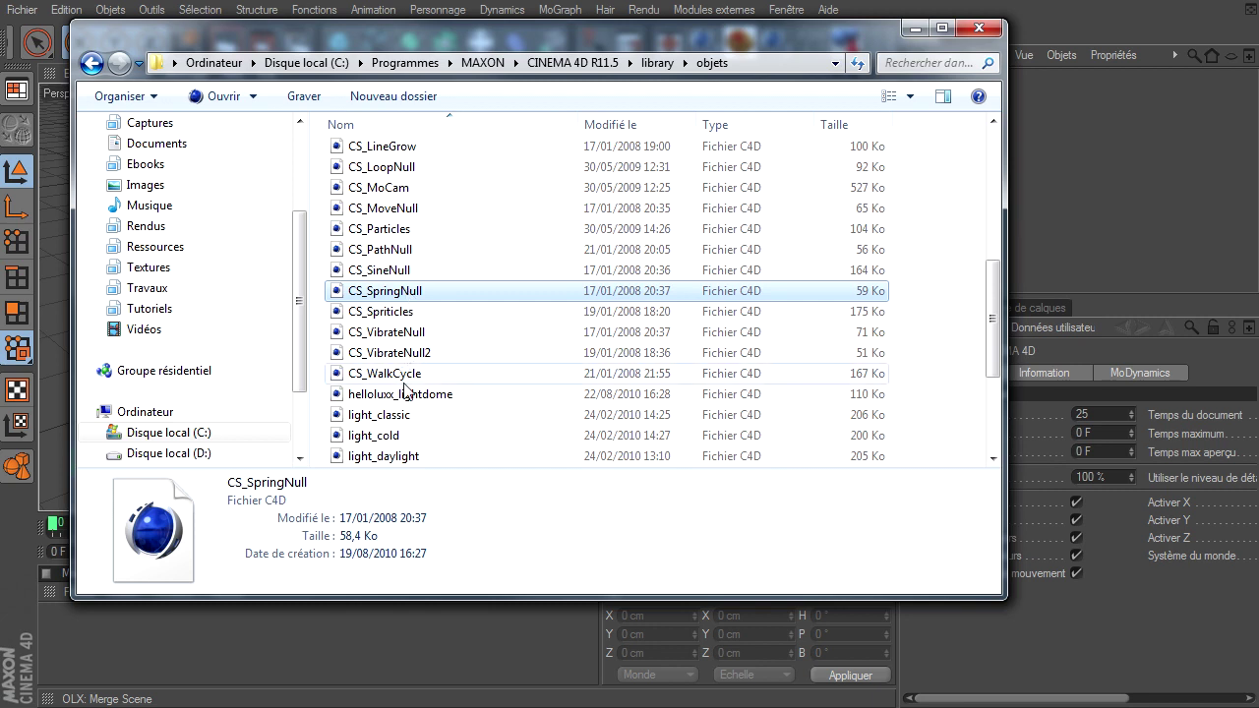
scroll(421, 372, "down", 2)
left_click(400, 269)
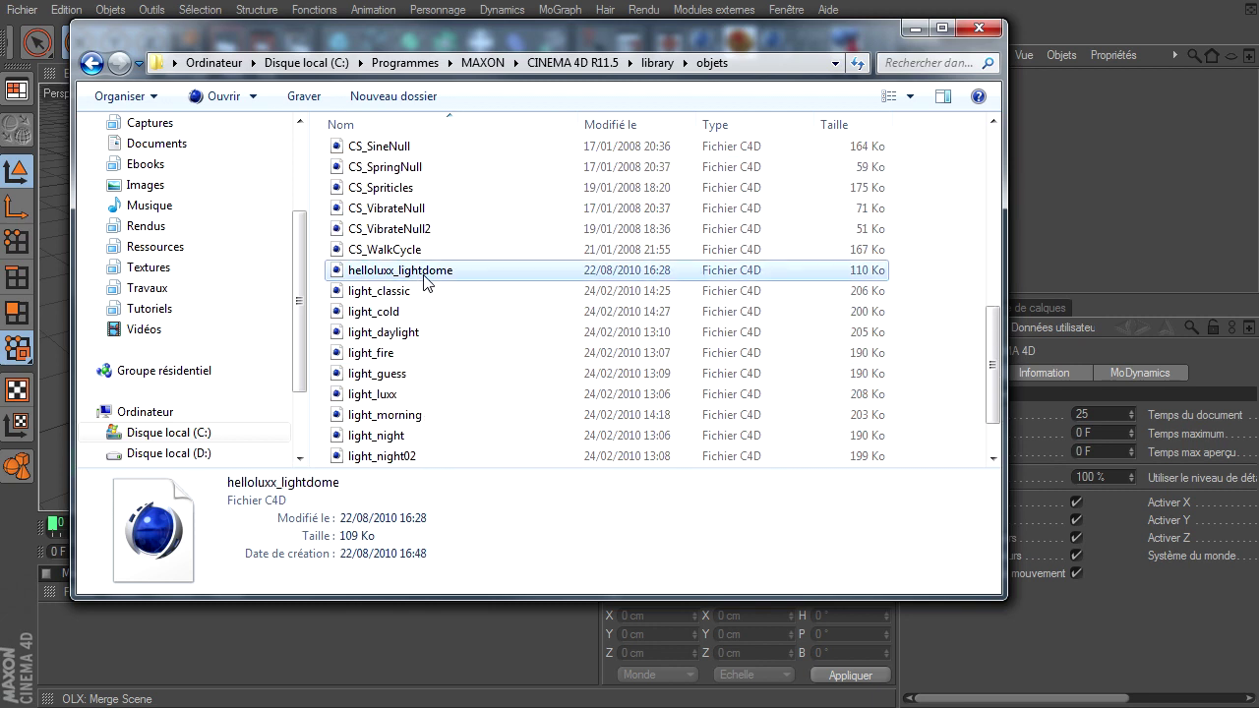
key("Return")
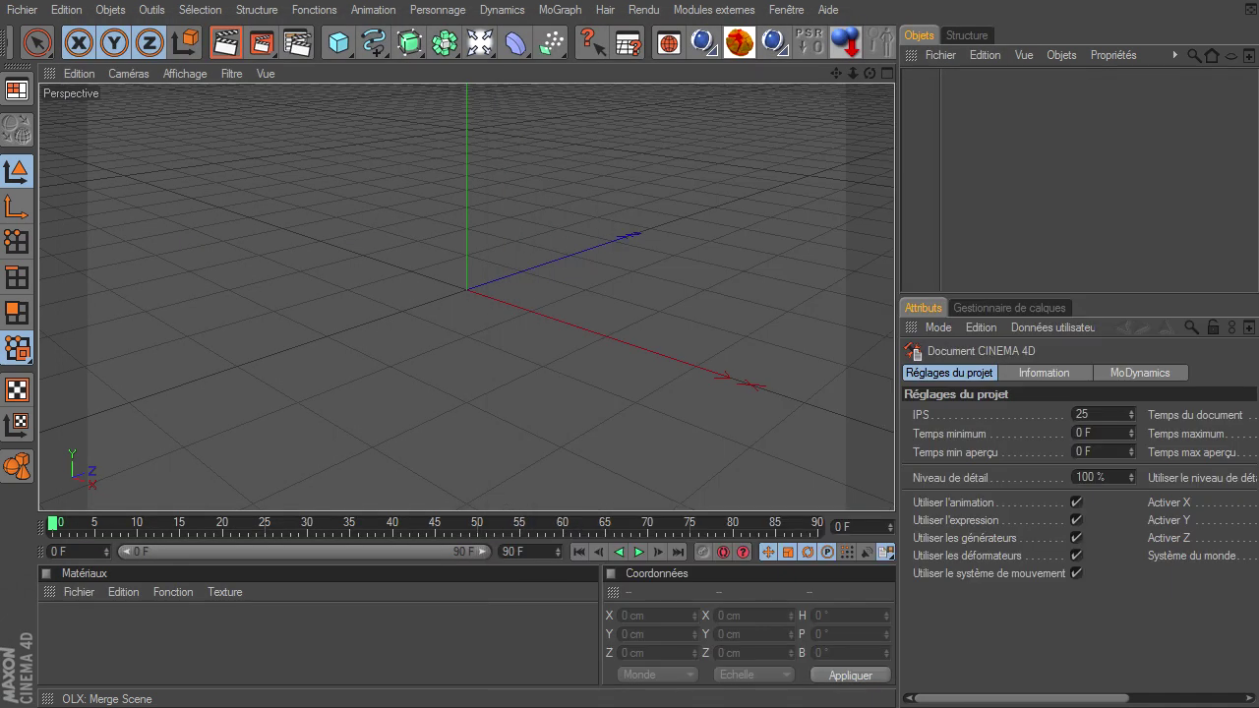
Merge helloluxx_lightdome from the toolbar preset list, then close the project via Fichier > Fermer without saving
left_click(773, 44)
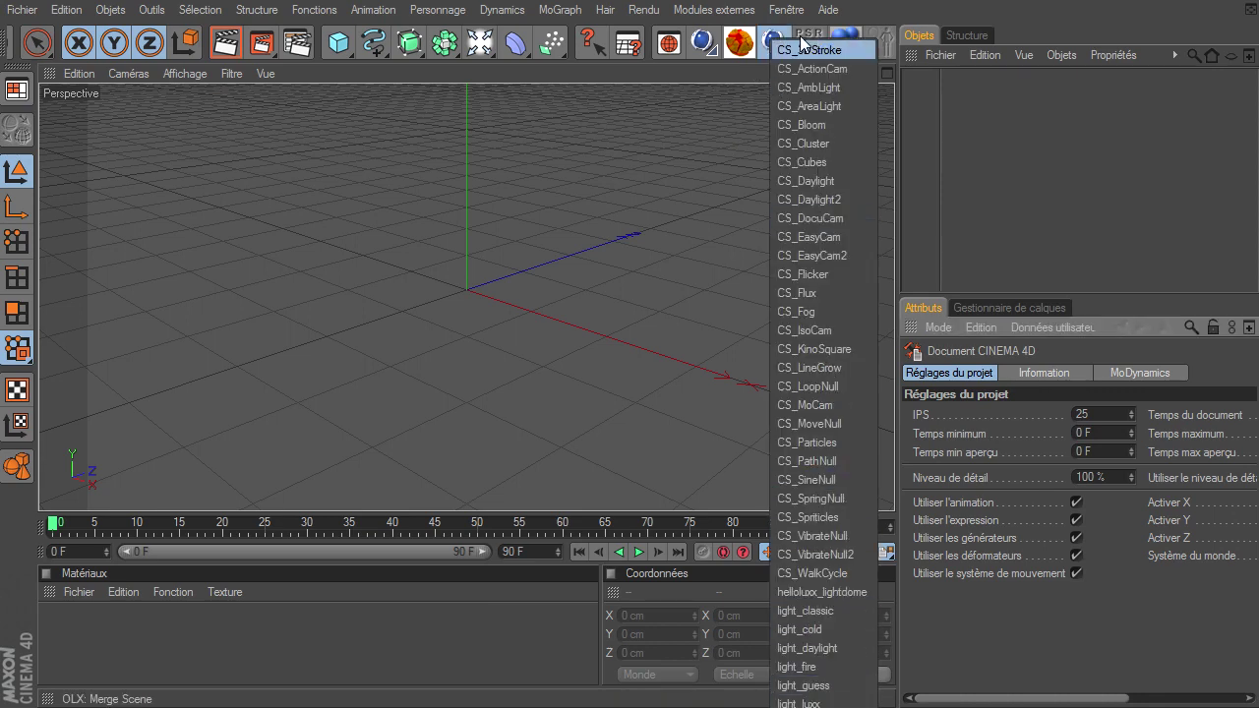
left_click(823, 591)
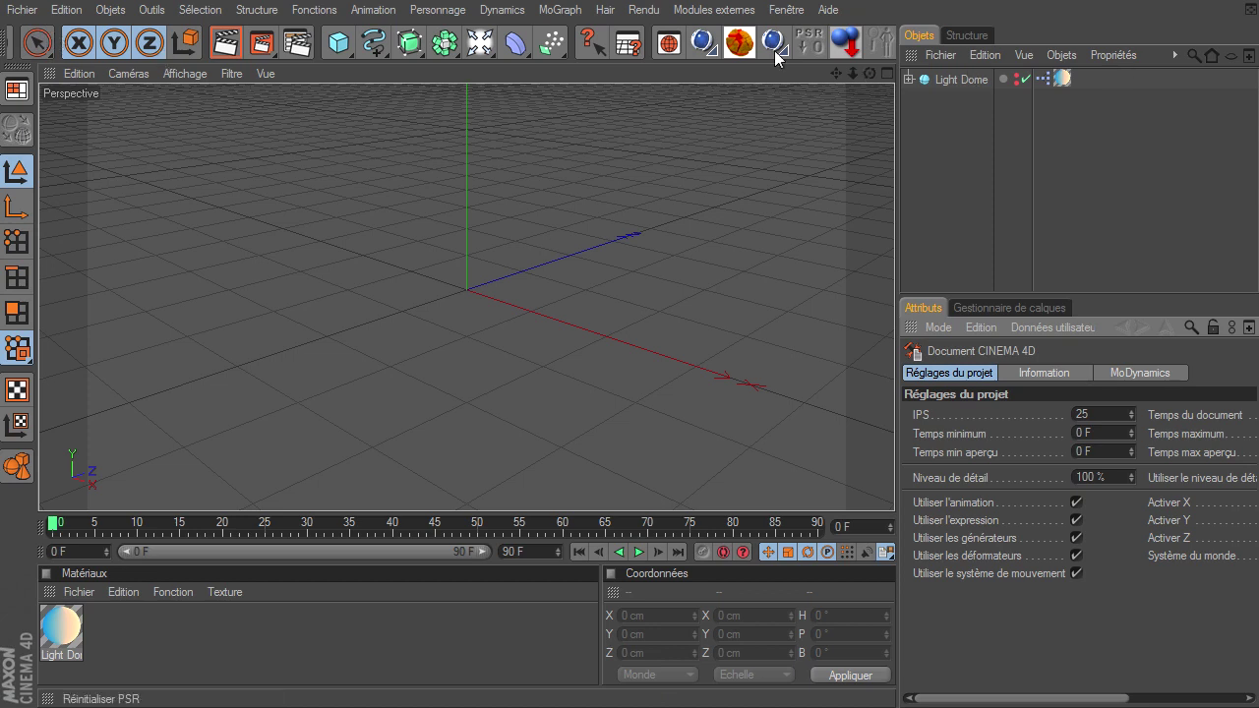
left_click(22, 9)
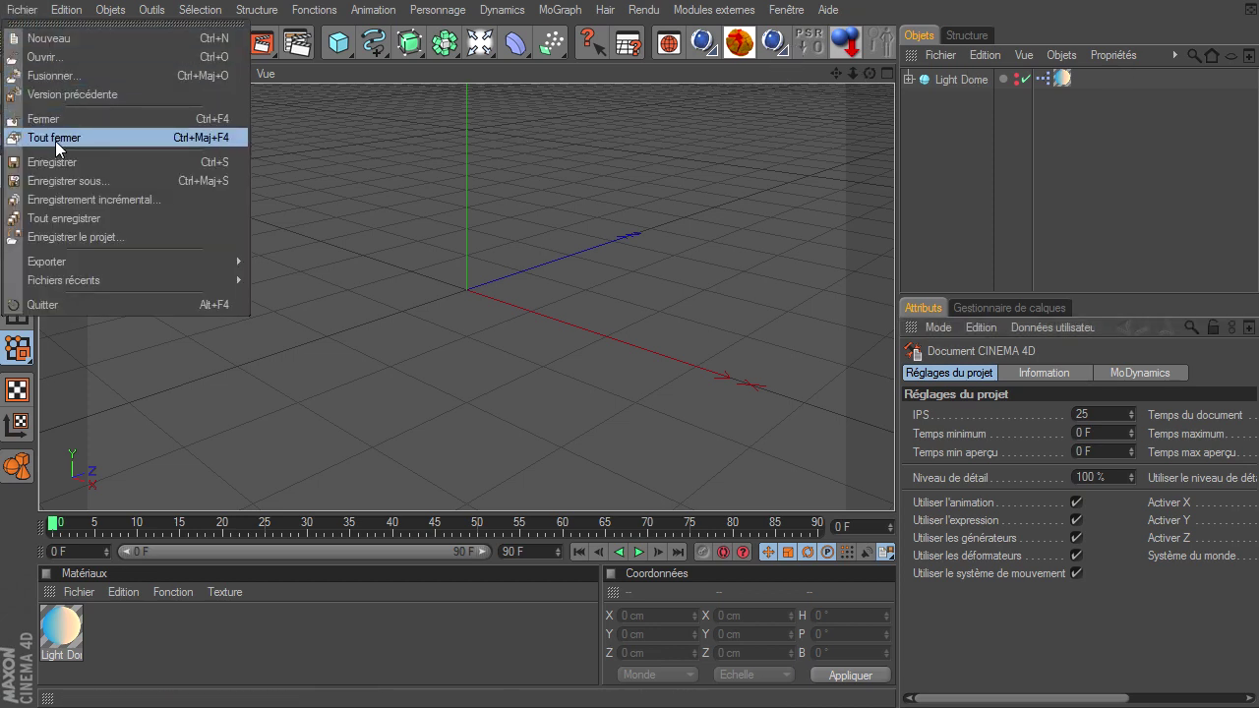
left_click(56, 141)
left_click(1024, 563)
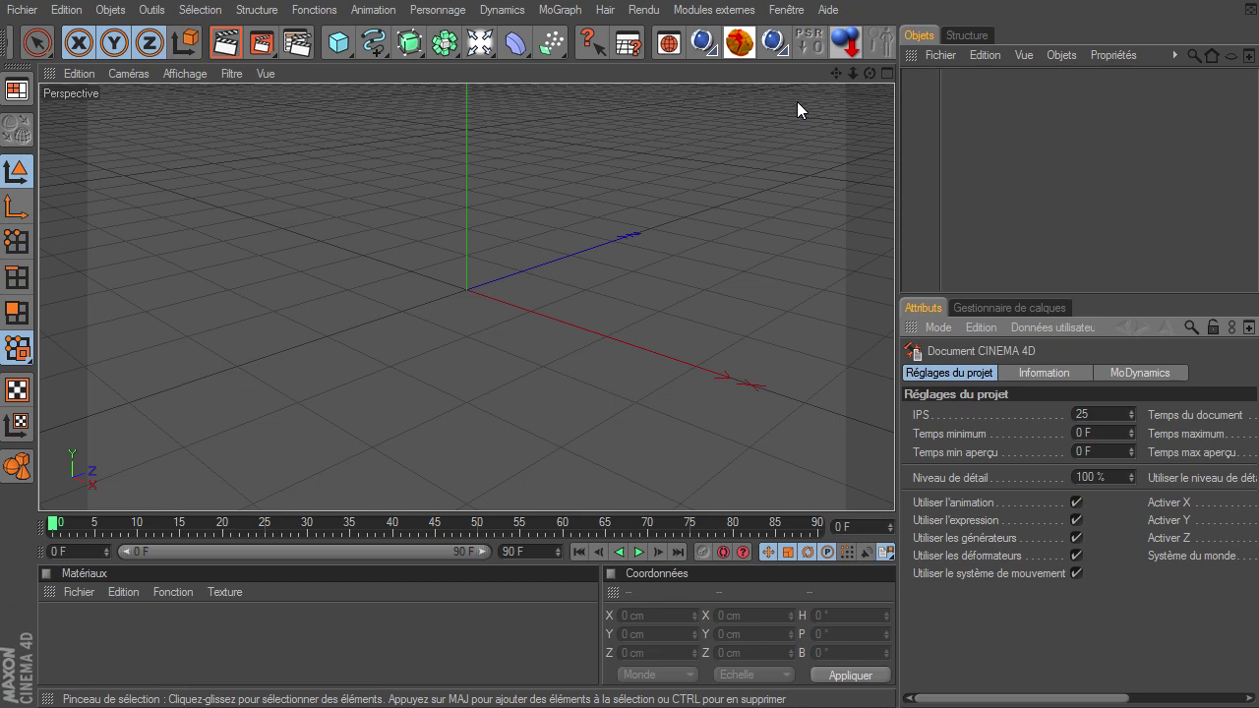
left_click(778, 15)
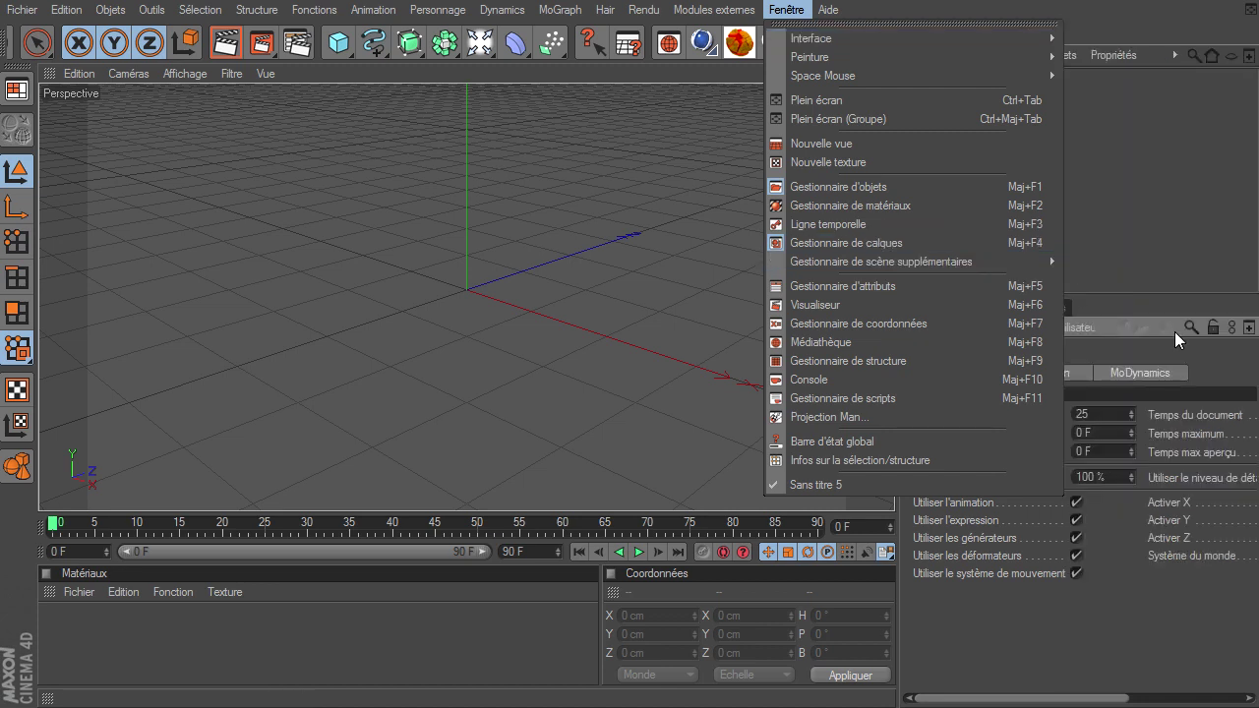
left_click(543, 628)
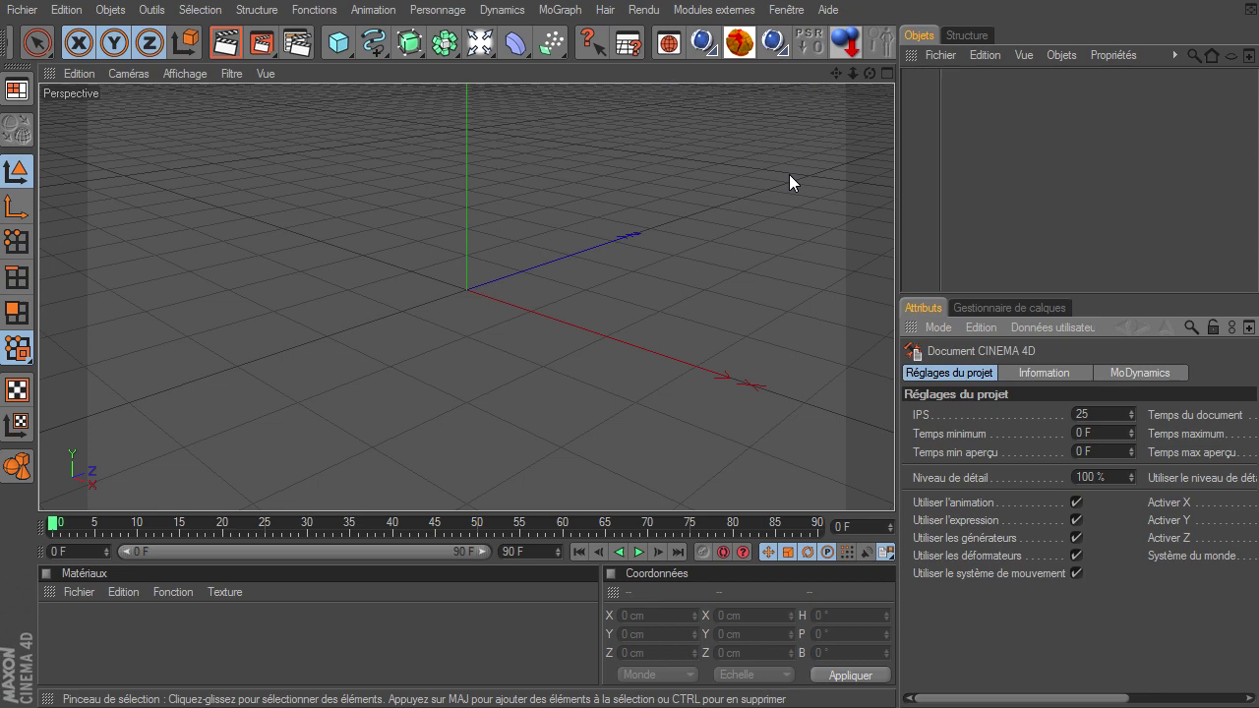
left_click(774, 14)
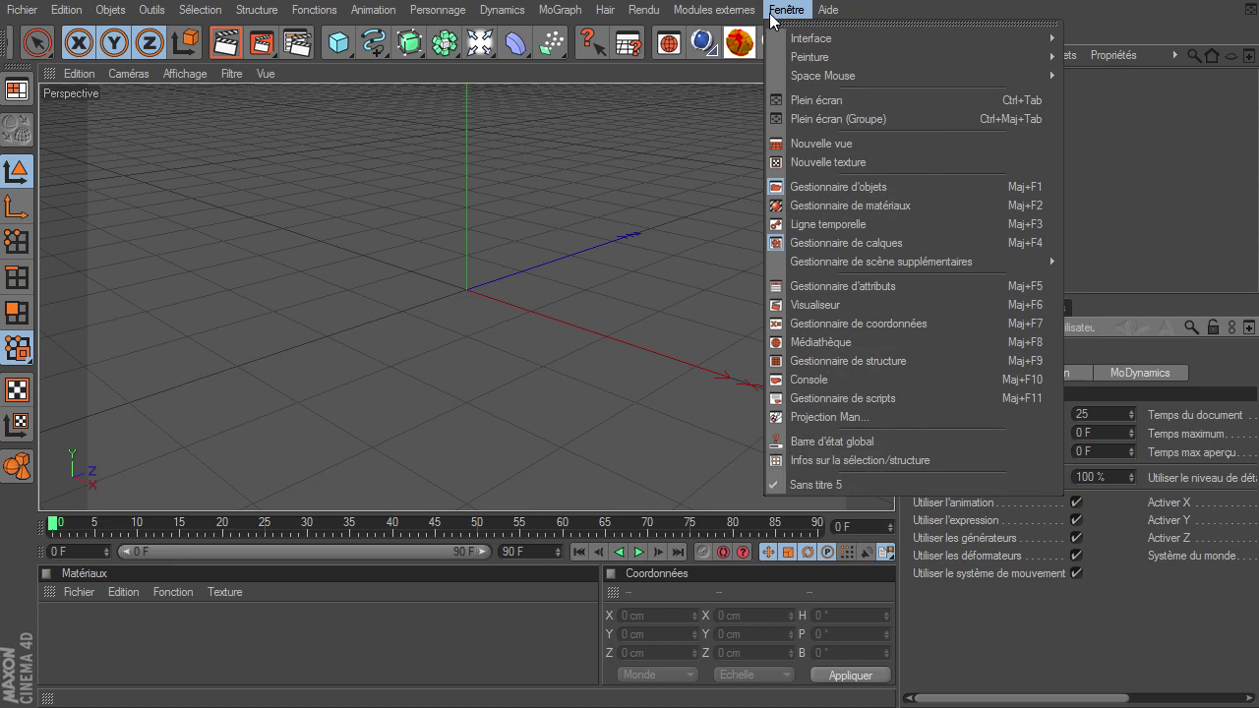
mouse_move(812, 38)
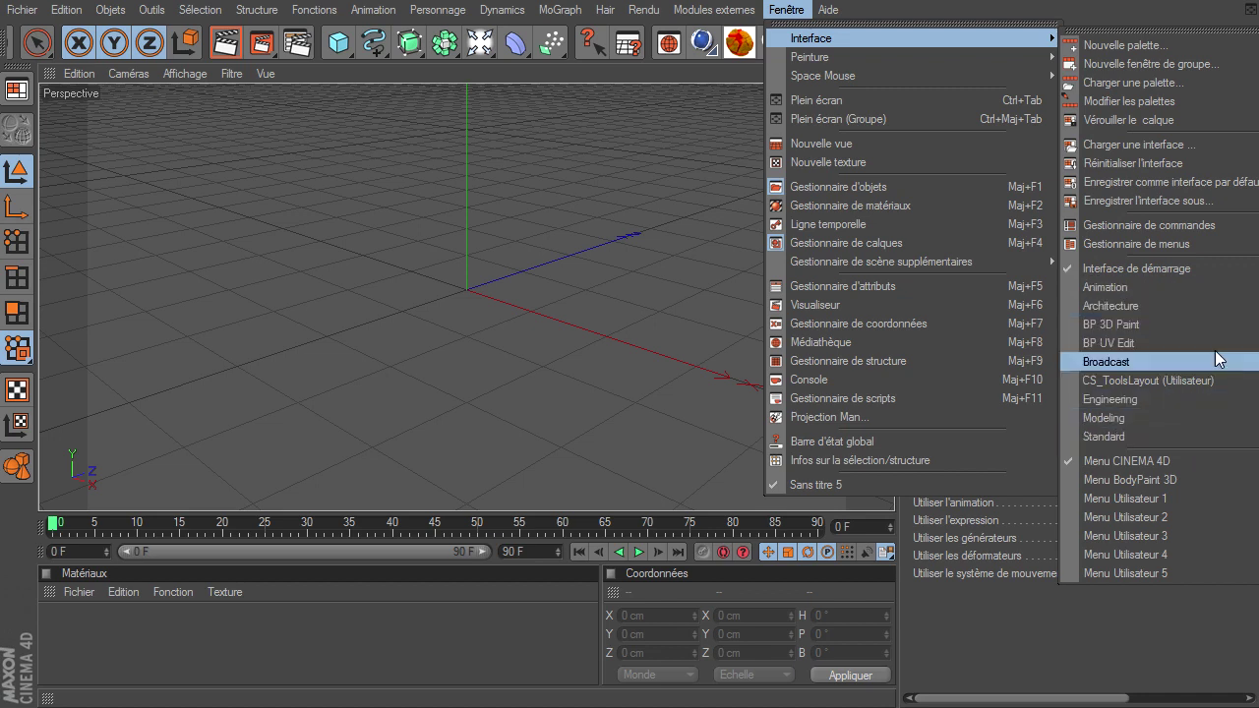
left_click(1105, 609)
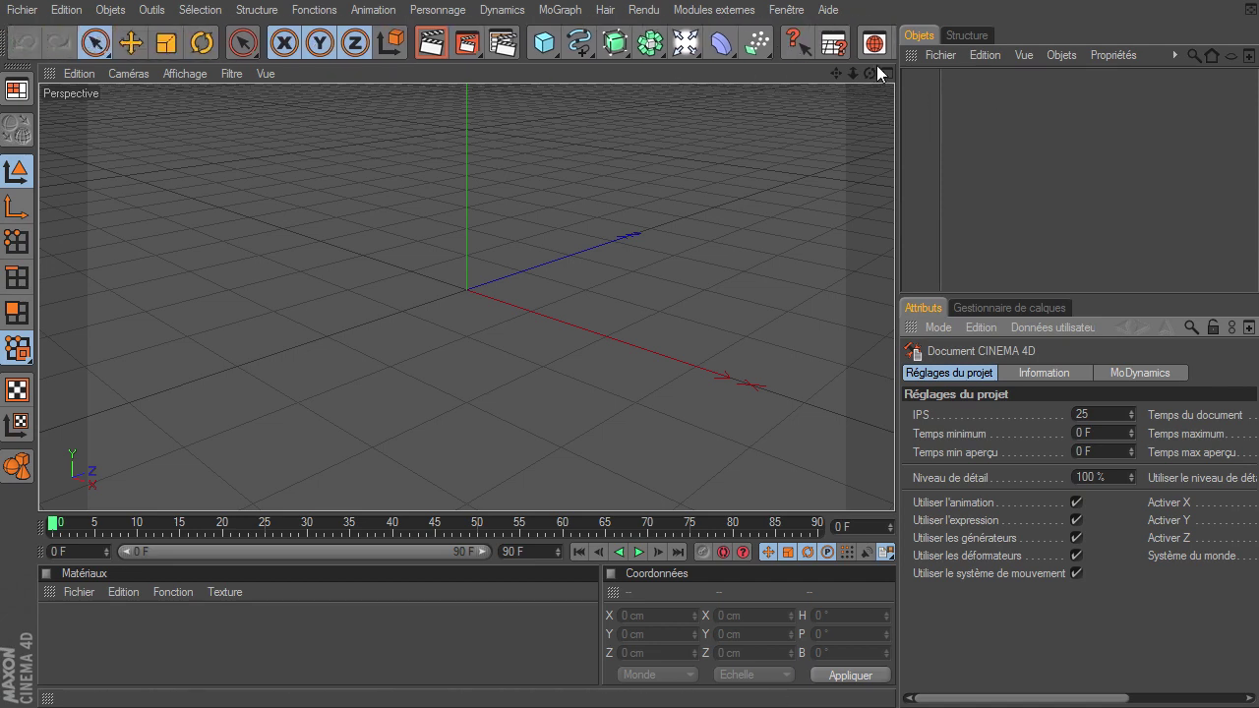
middle_click_drag(850, 41, 553, 67)
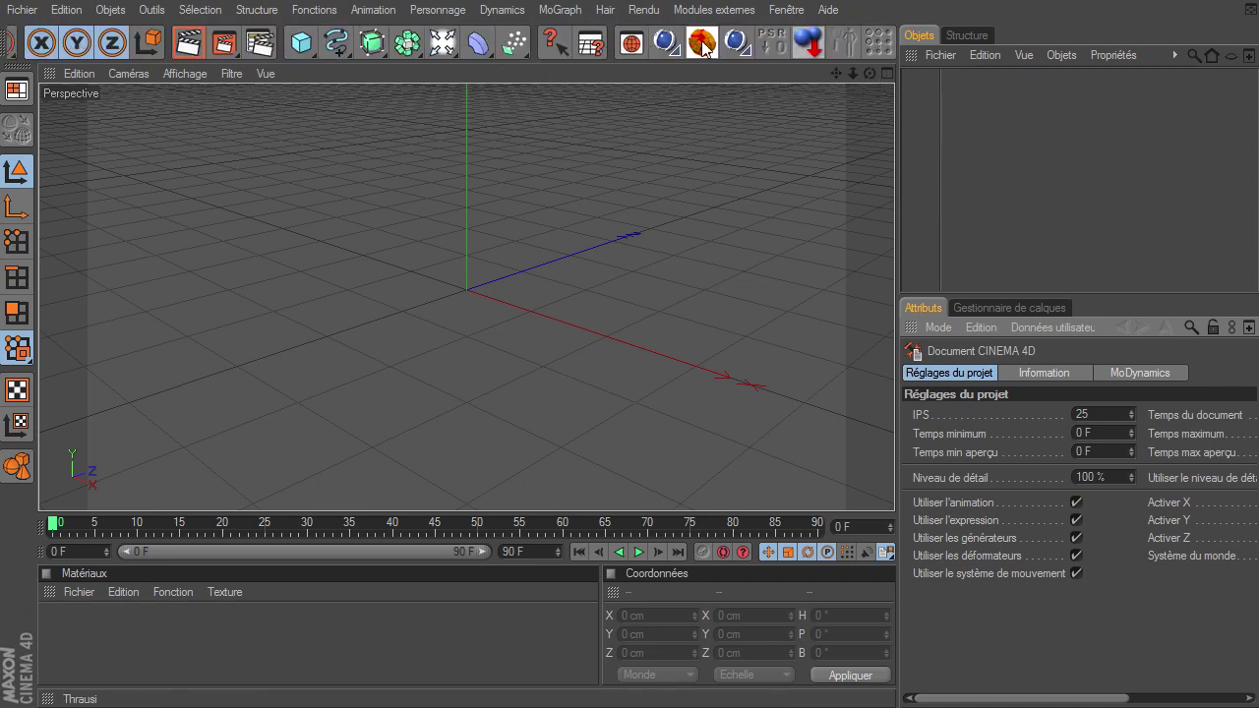
left_click(738, 42)
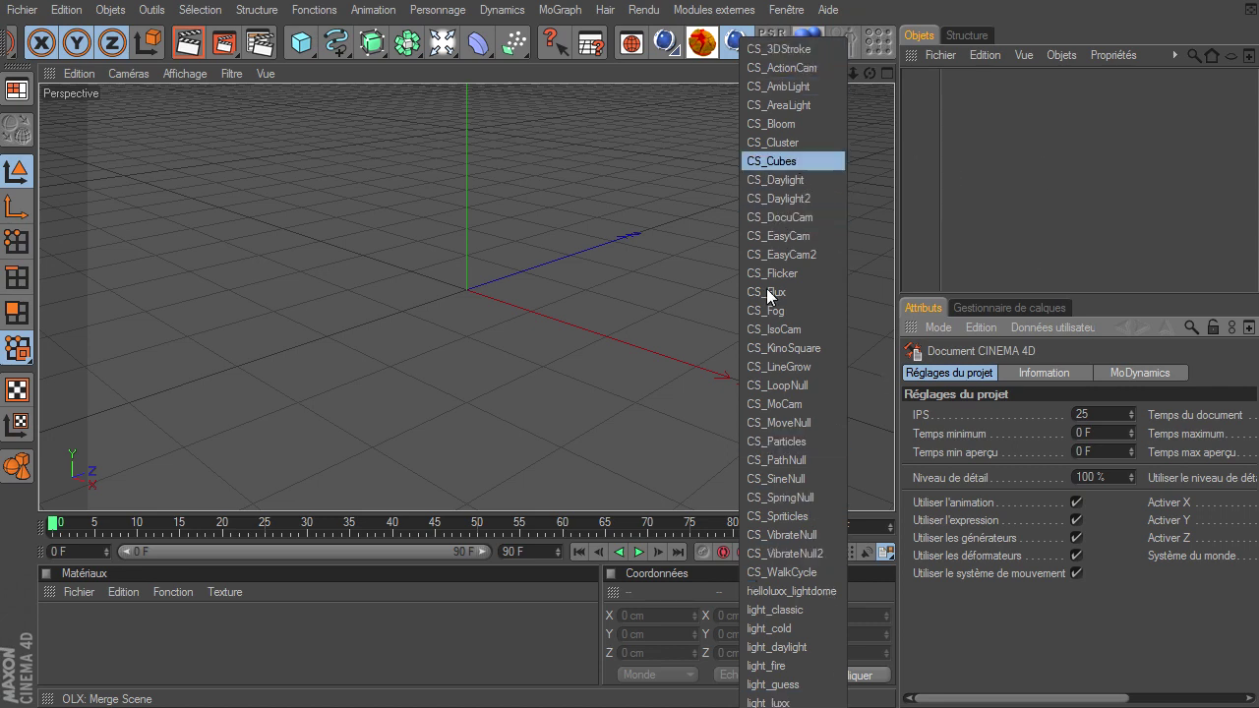
left_click(959, 227)
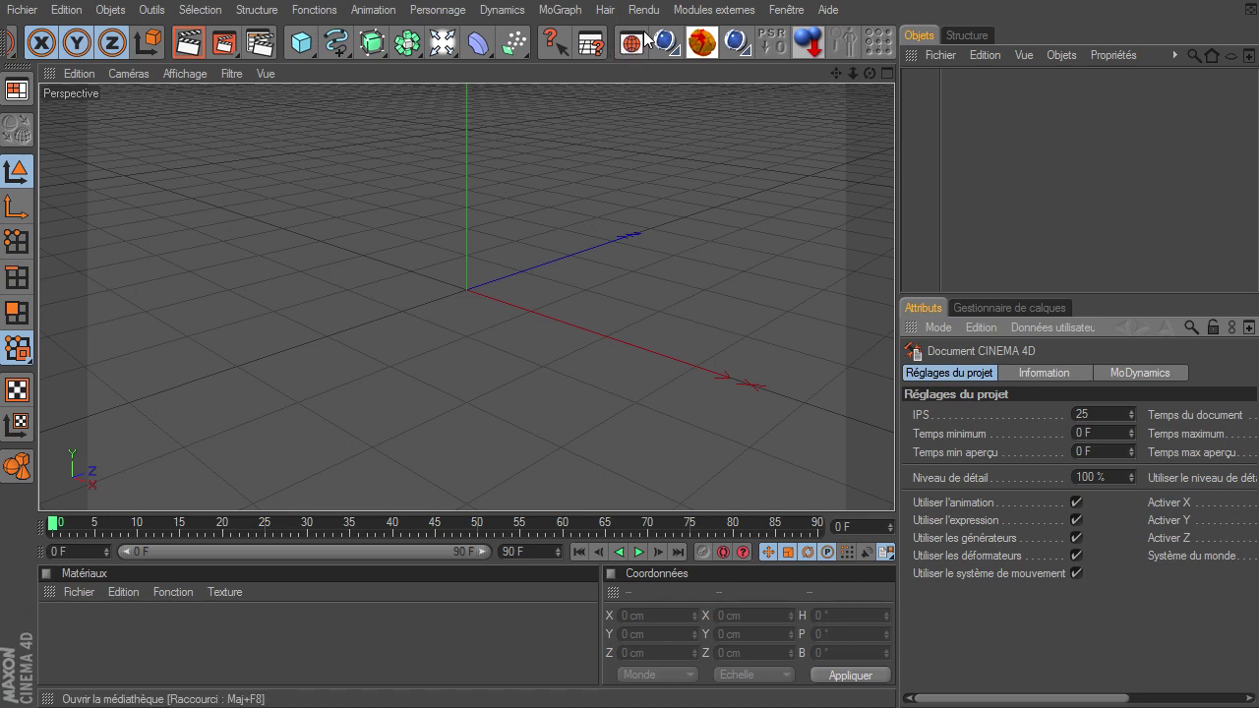
Open the Médiathèque and preview the chaudron, chaudron2, citrouille, jack-o'-lantern and man scenes
left_click(630, 46)
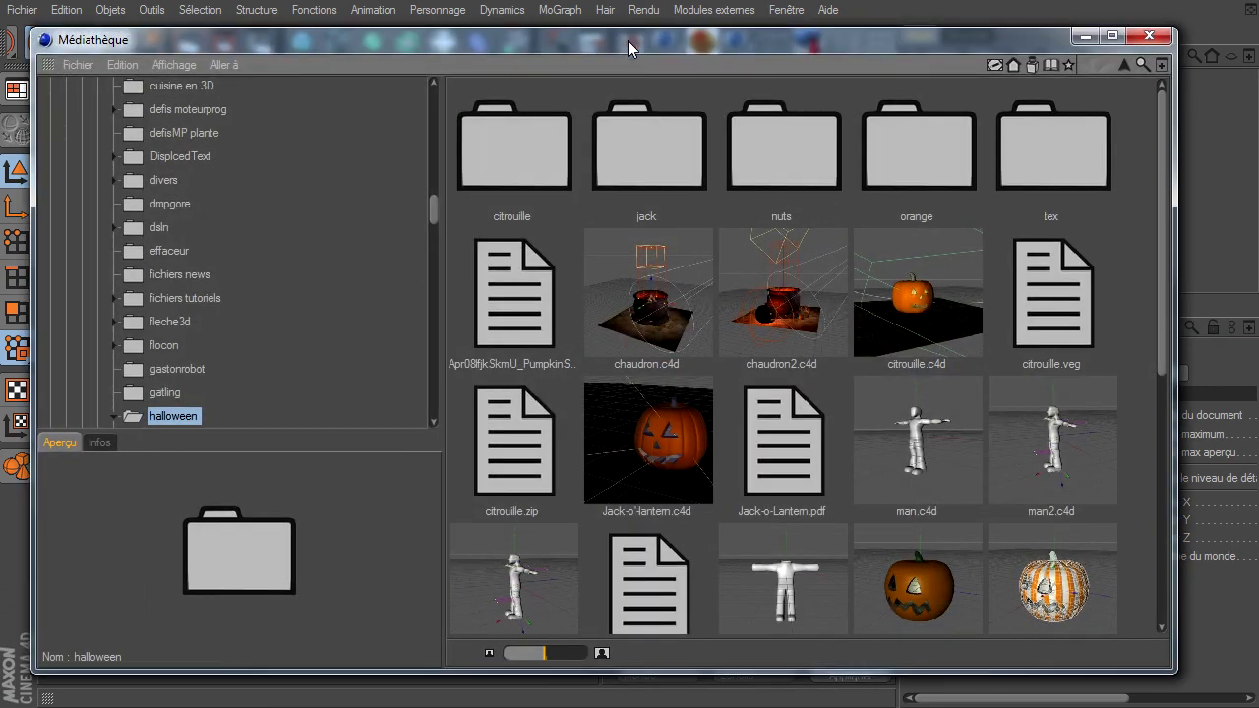
left_click_drag(627, 41, 678, 35)
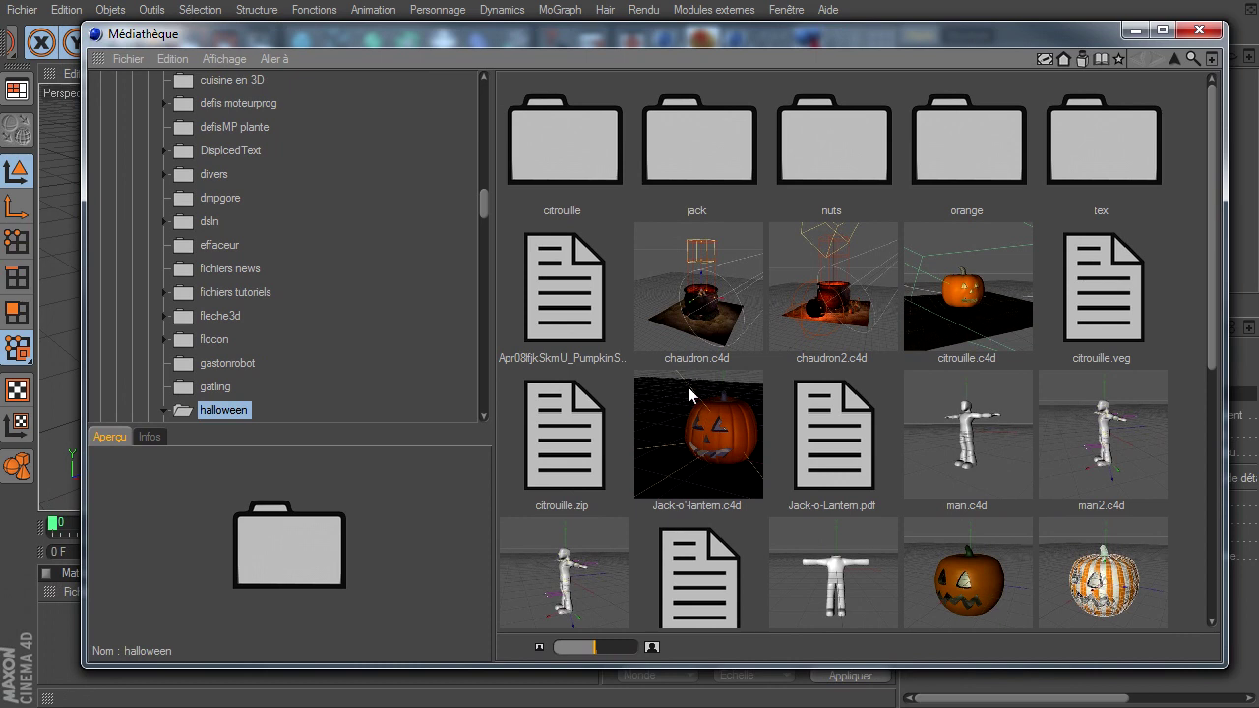
left_click(715, 293)
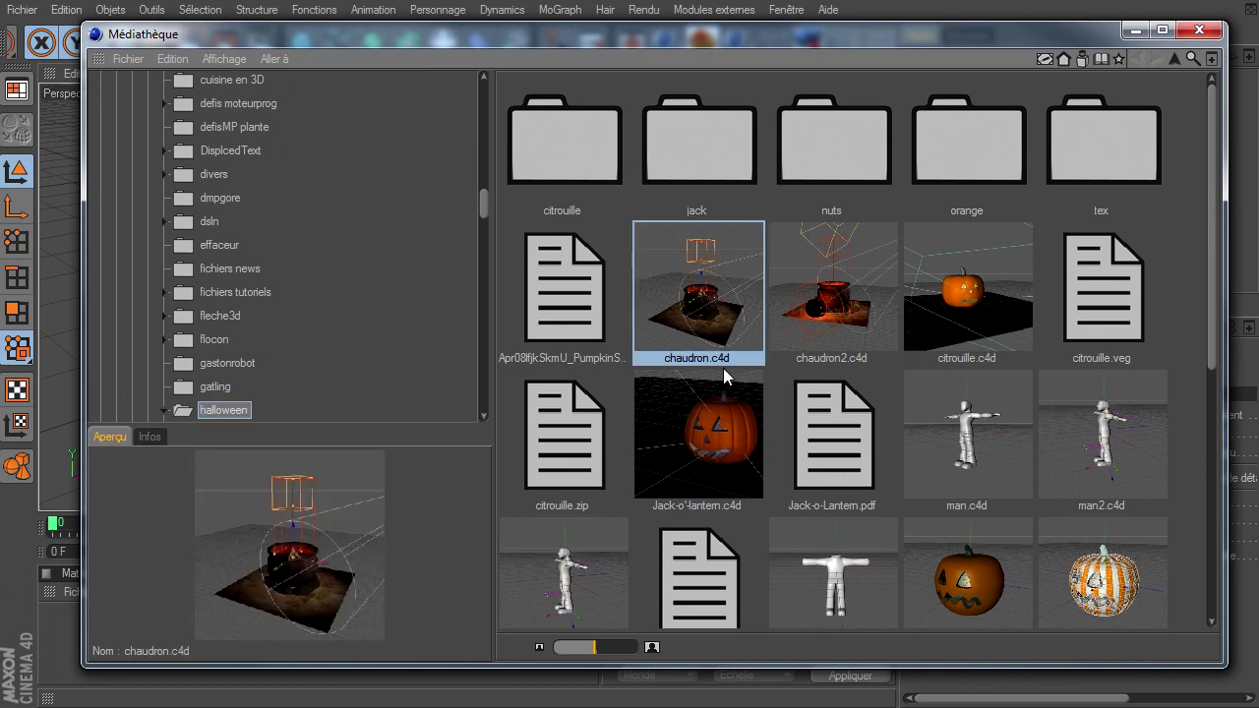
left_click(808, 297)
left_click(964, 306)
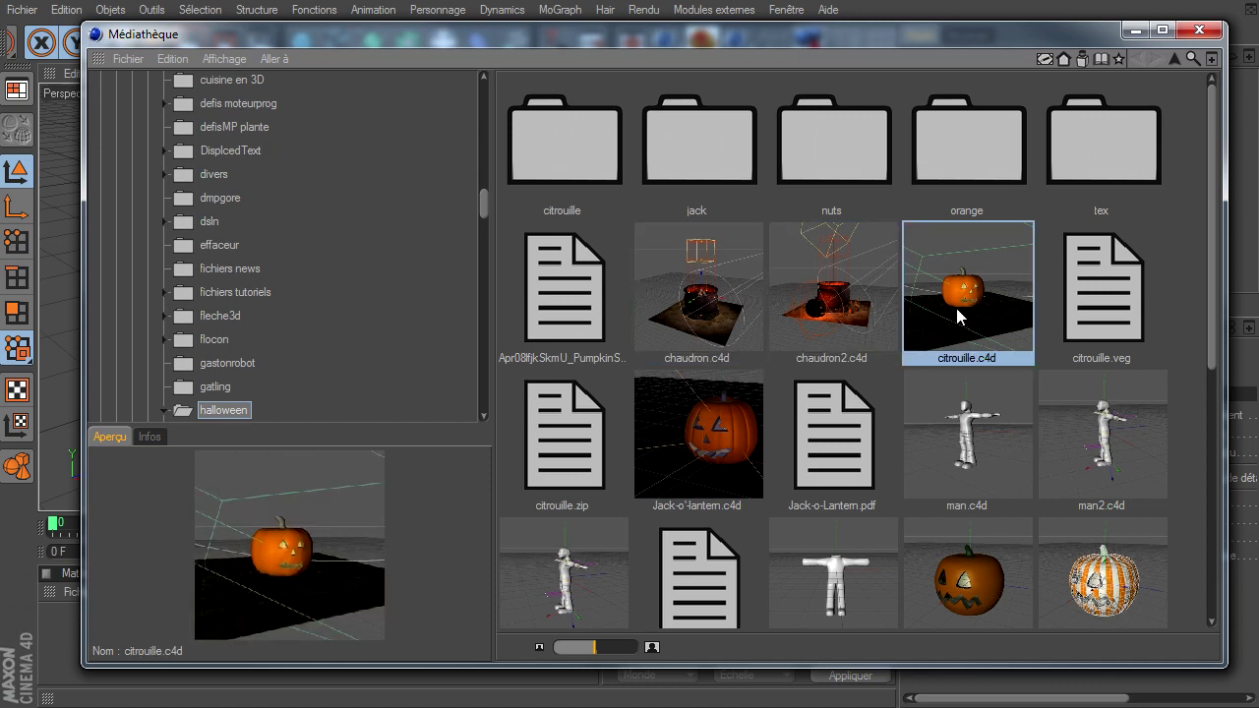
left_click(727, 440)
left_click(931, 450)
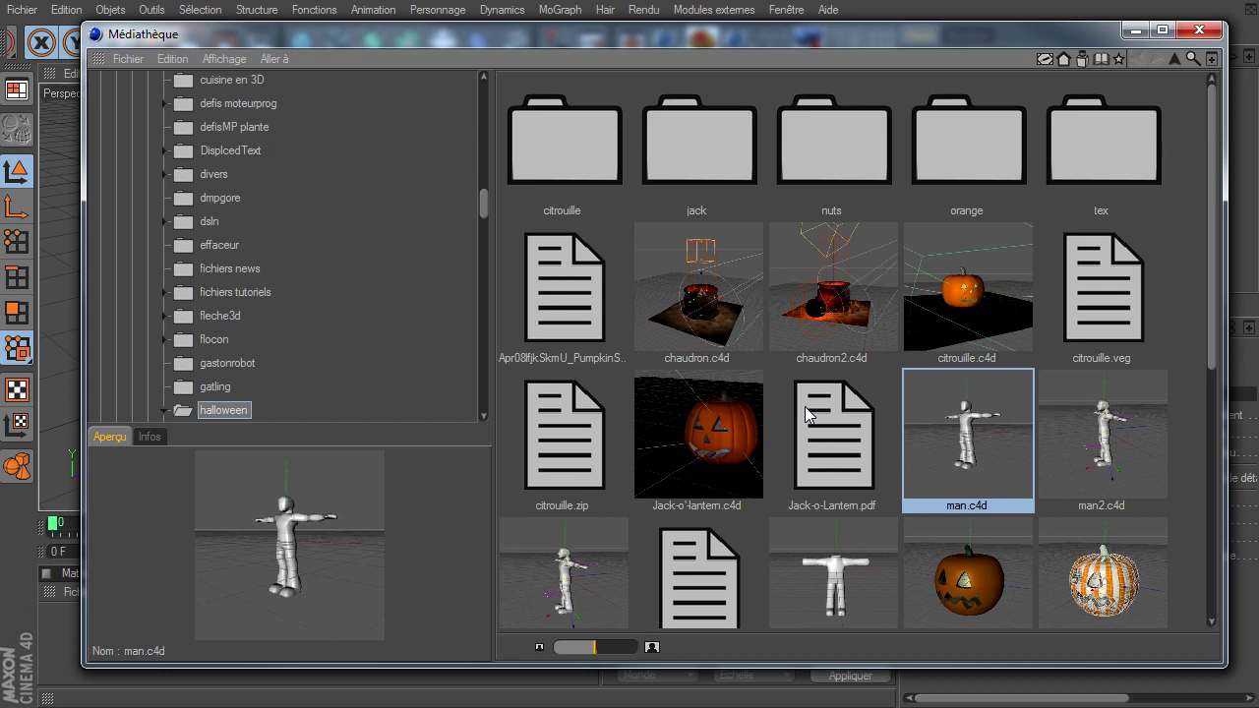
Preview the halloween images texte.psd, texte2.png, textemask.psd and texte.png
scroll(804, 406, "down", 3)
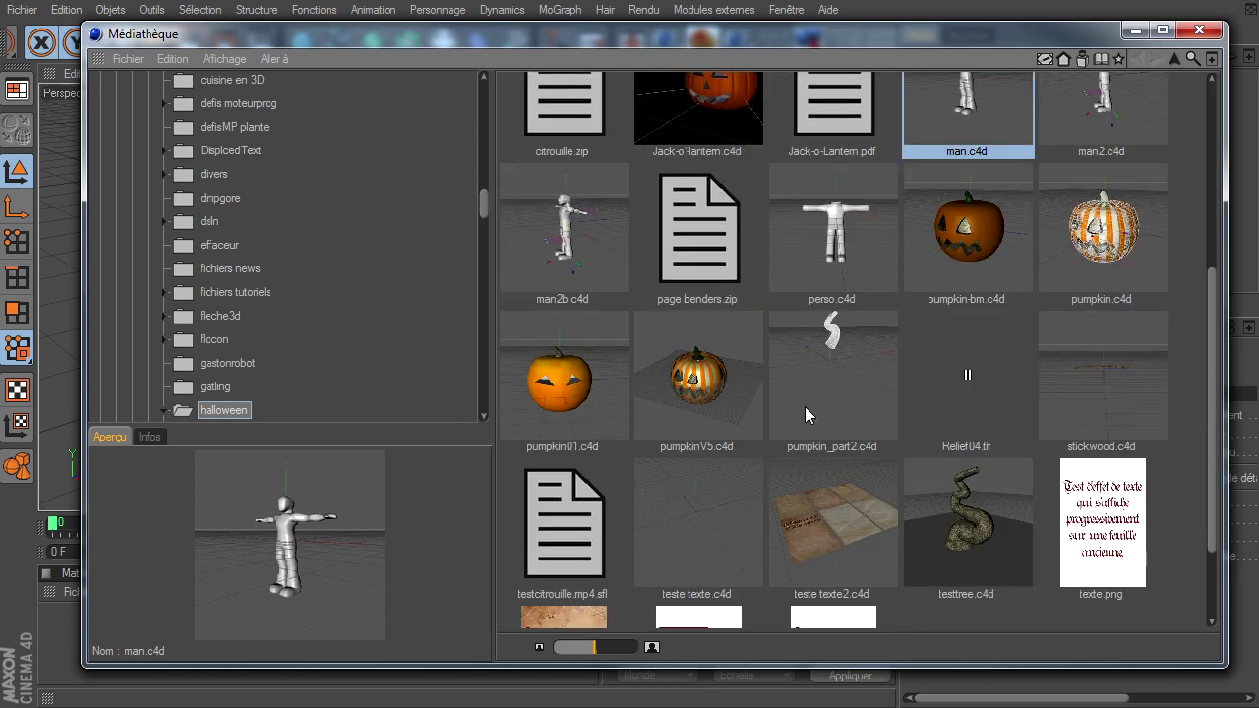
scroll(804, 406, "down", 1)
left_click(558, 545)
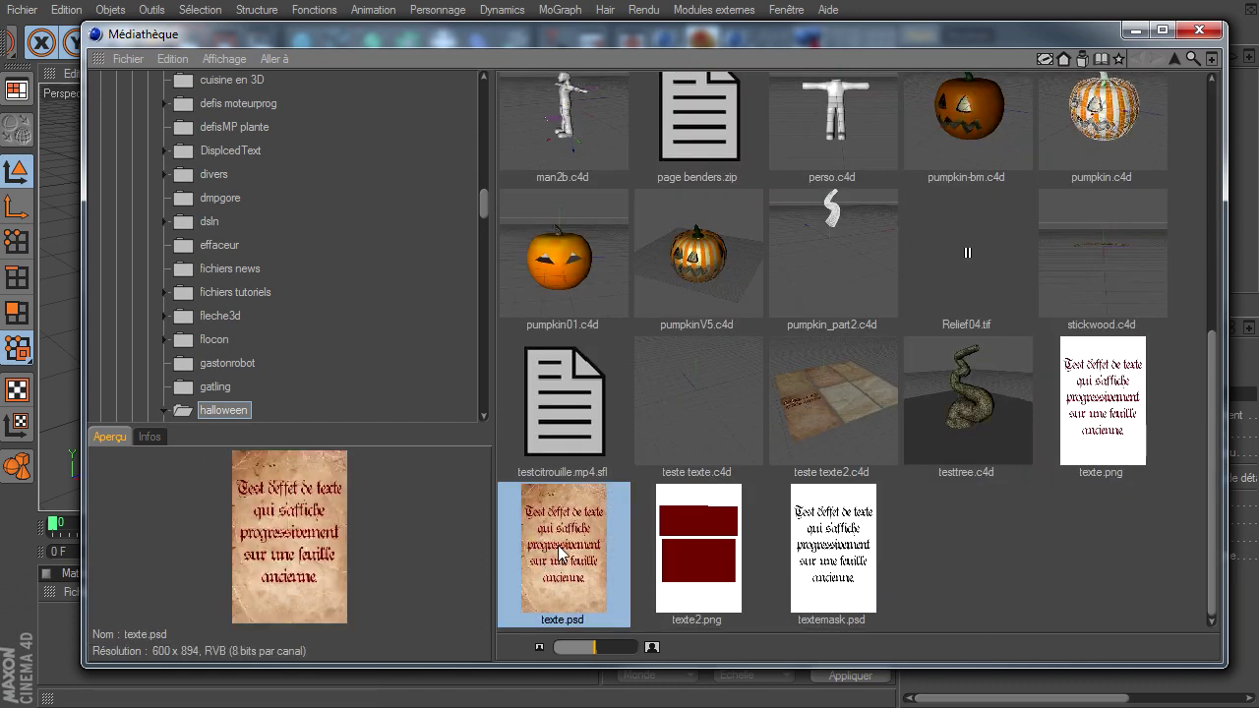
left_click(698, 519)
left_click(871, 598)
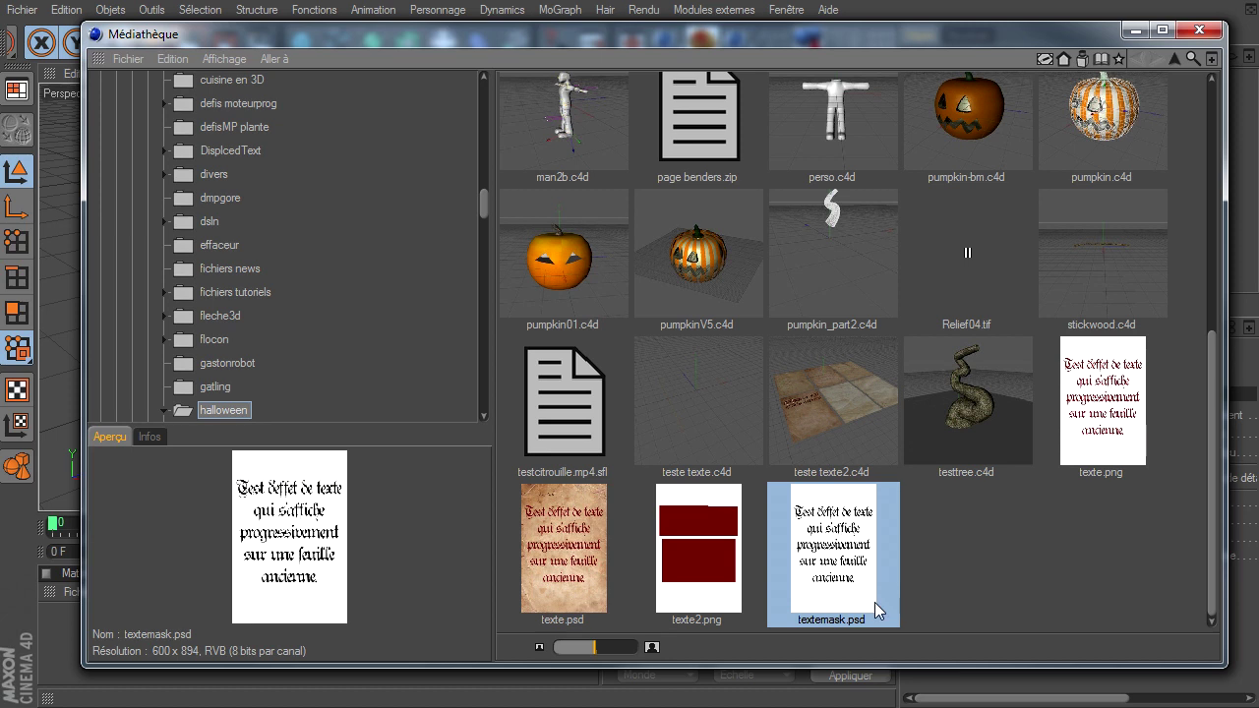
left_click(654, 531)
left_click(589, 543)
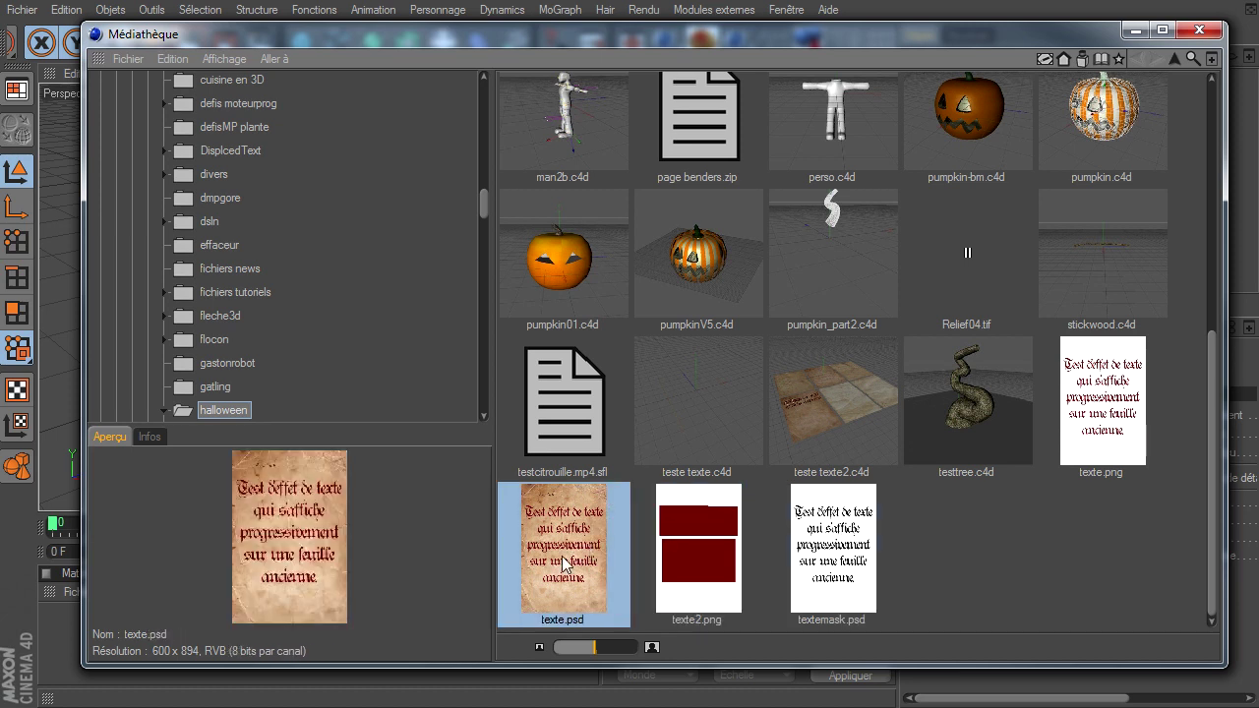
left_click(754, 546)
left_click(877, 551)
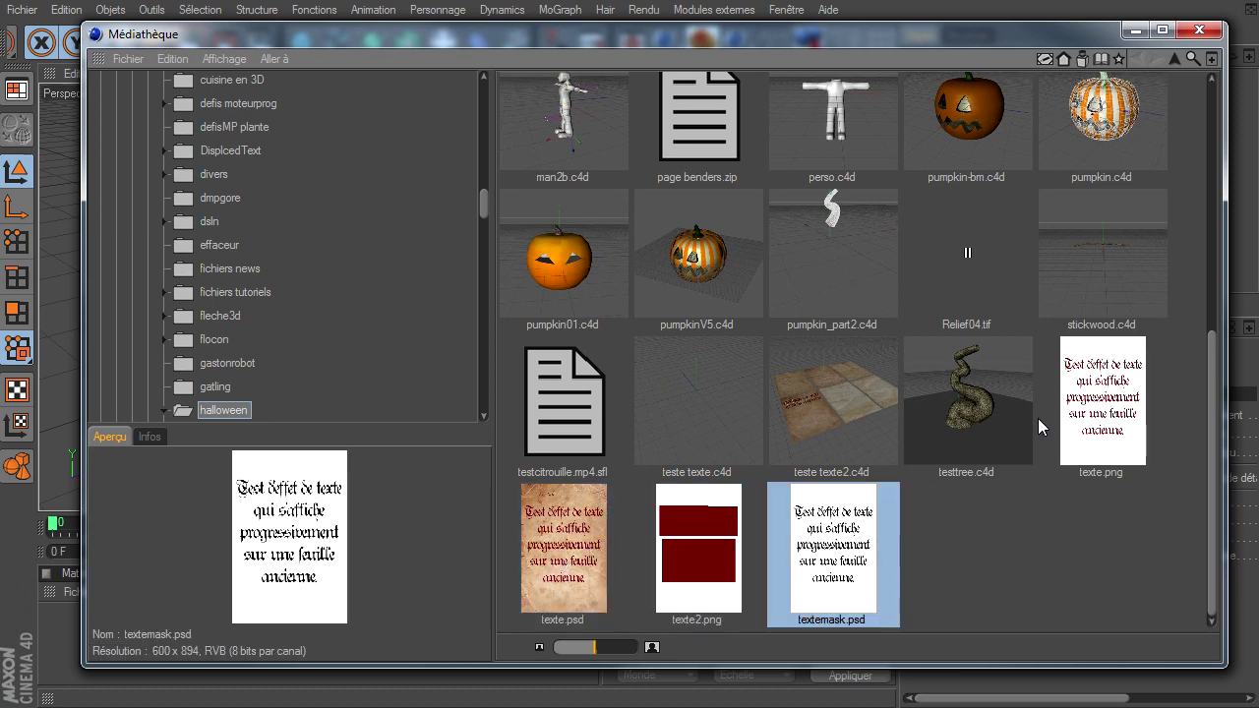
left_click(1147, 404)
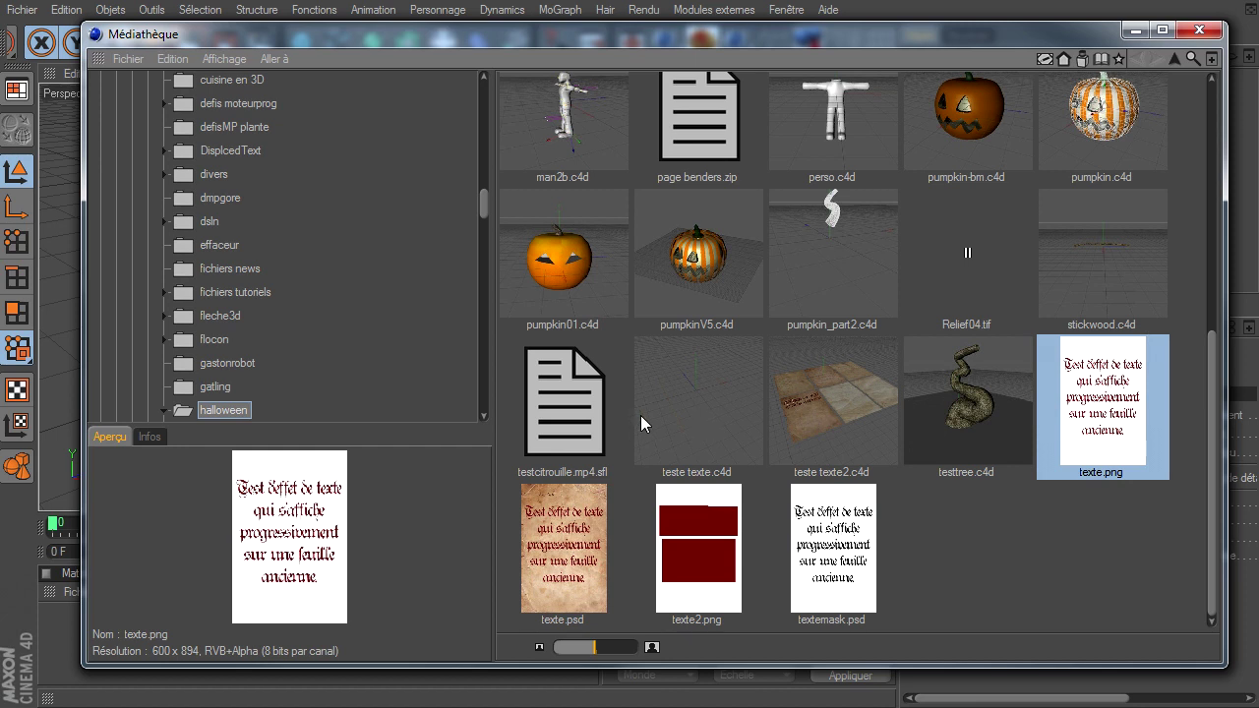
Enlarge the file-grid thumbnails and move the content browser further right and down
scroll(640, 415, "up", 5)
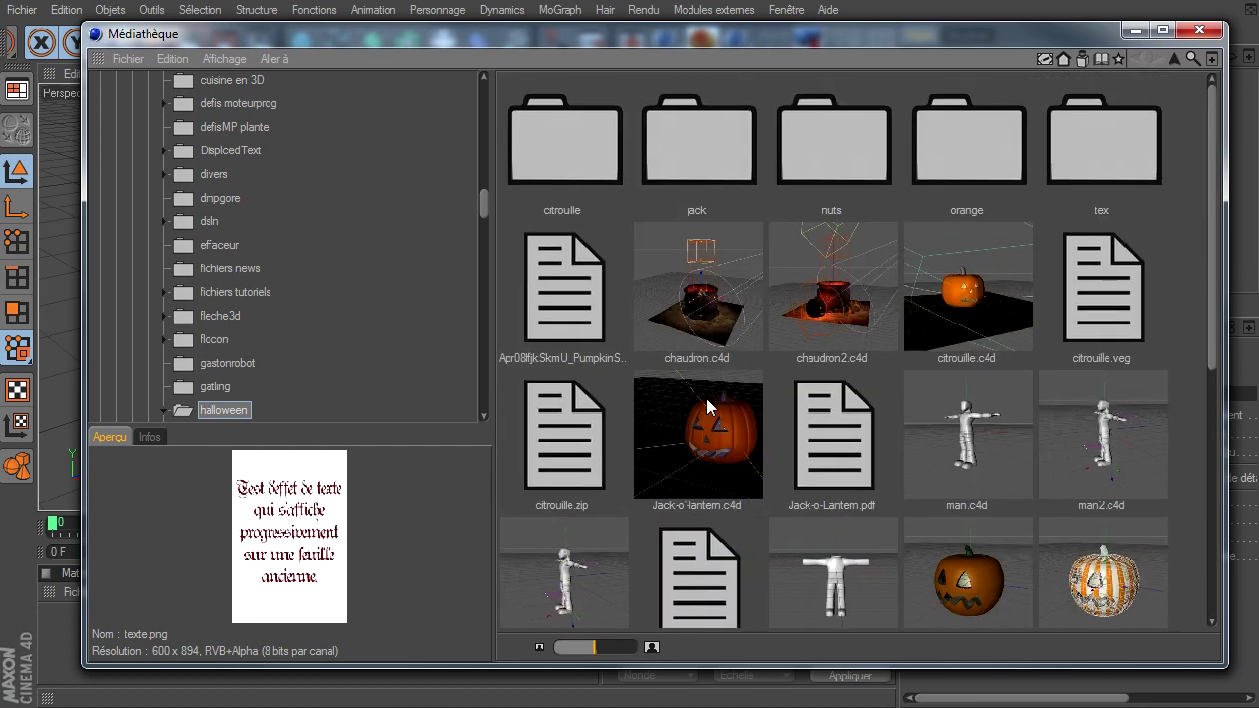
mouse_move(594, 647)
left_mouse_down()
mouse_move(651, 649)
mouse_move(581, 651)
left_mouse_up()
scroll(656, 524, "down", 3)
scroll(652, 533, "down", 2)
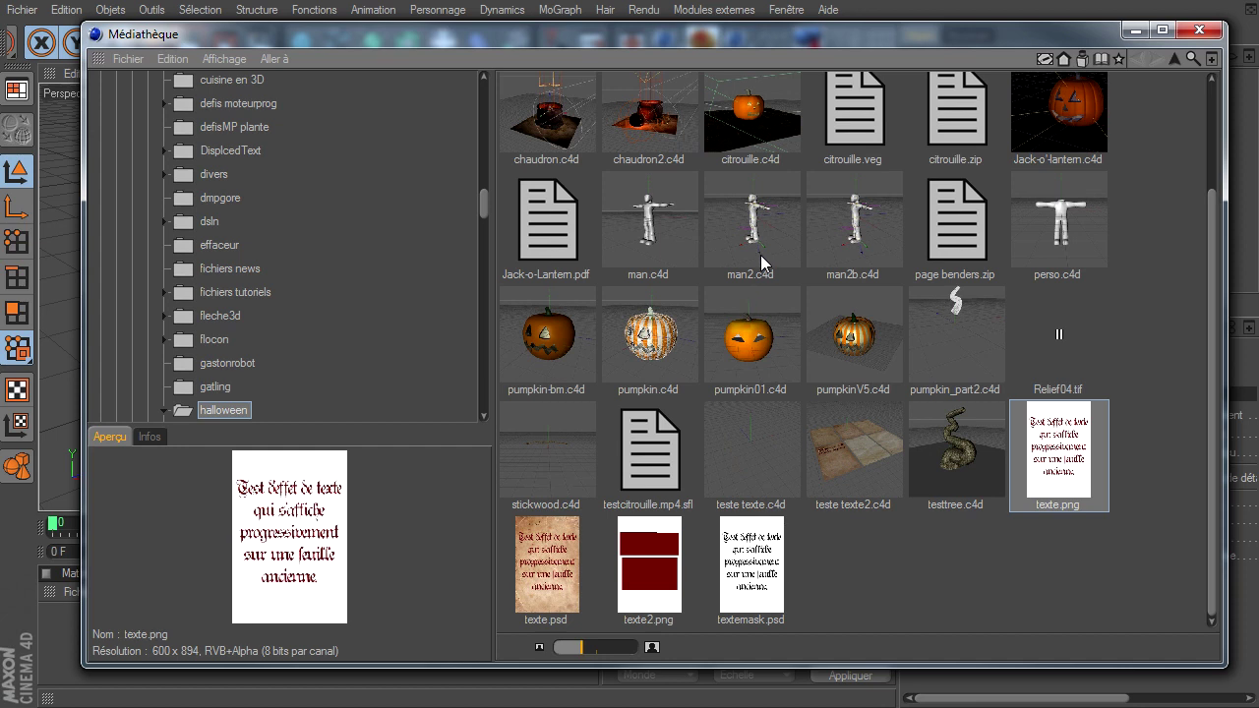
left_click_drag(785, 33, 932, 68)
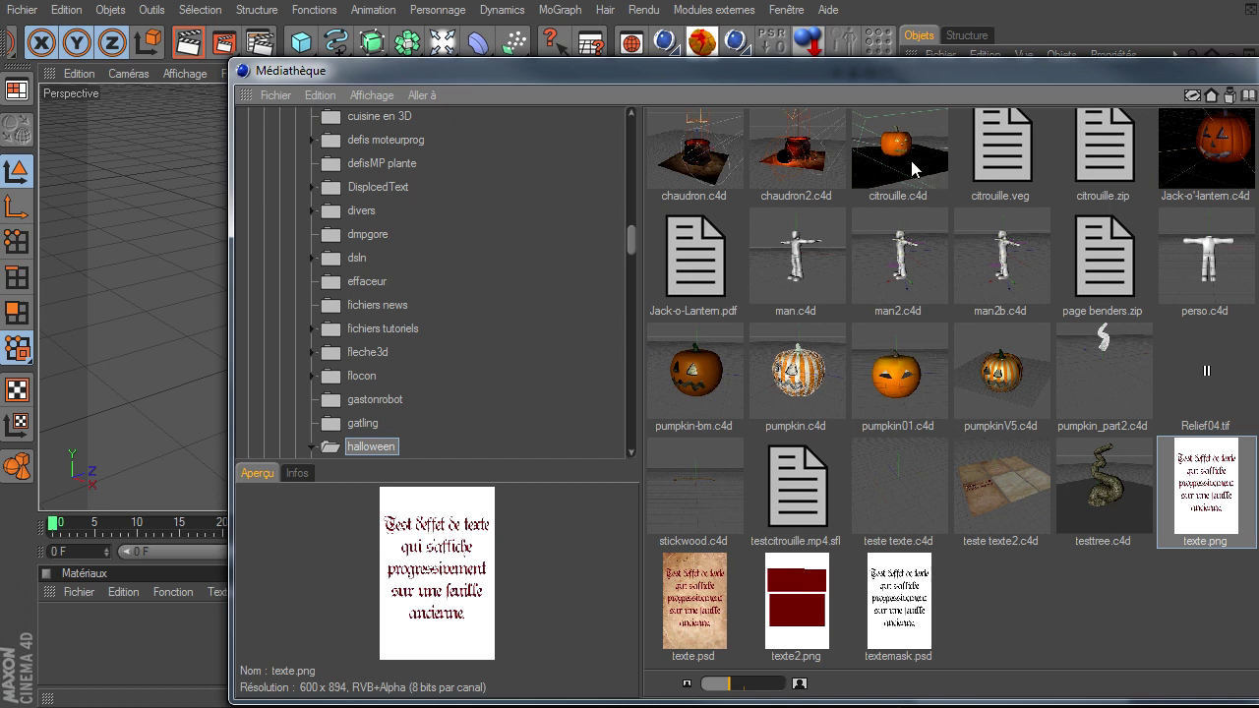
scroll(853, 441, "up", 1)
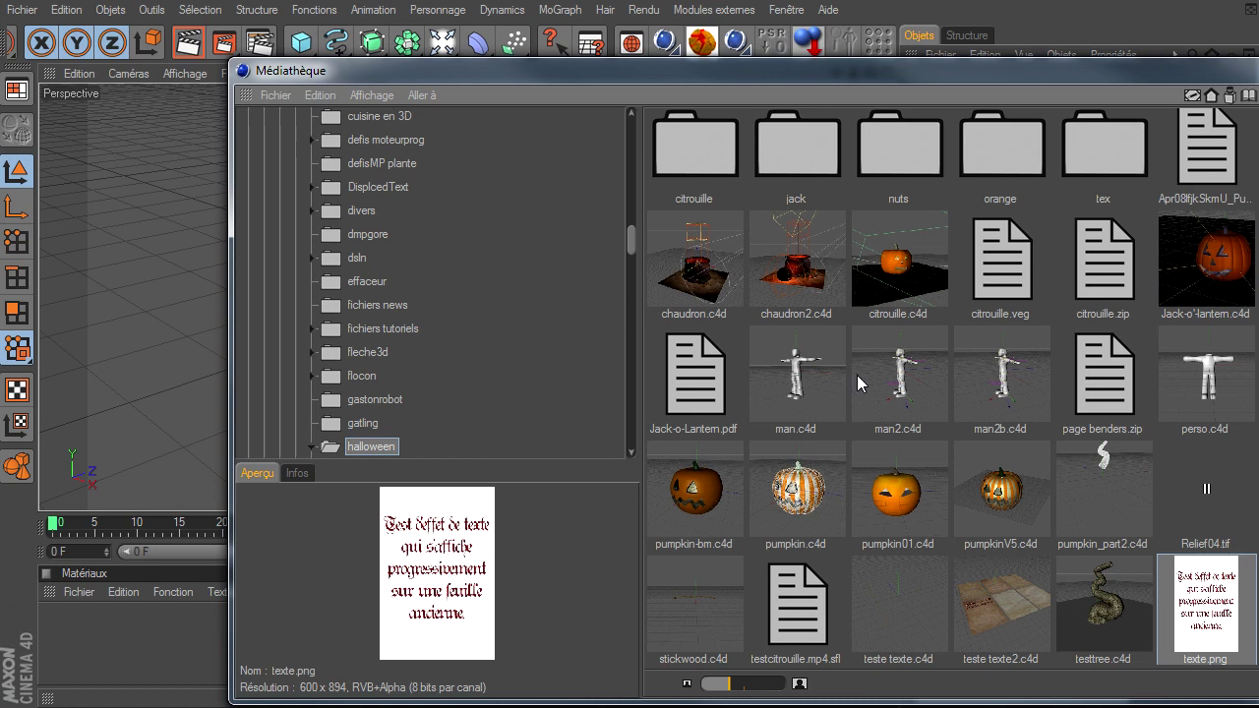
Open the chaudron.c4d cauldron scene, close the content browser, and zoom out to see the floor
left_click(695, 264)
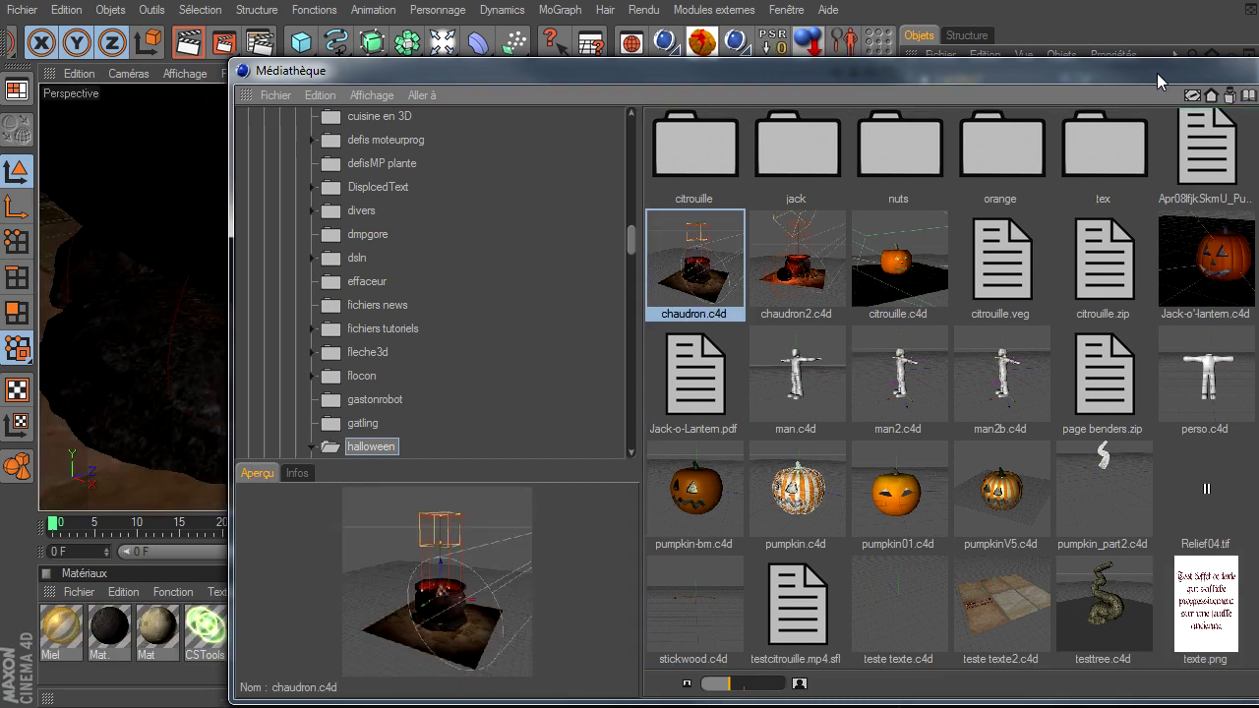
key("shift+F8")
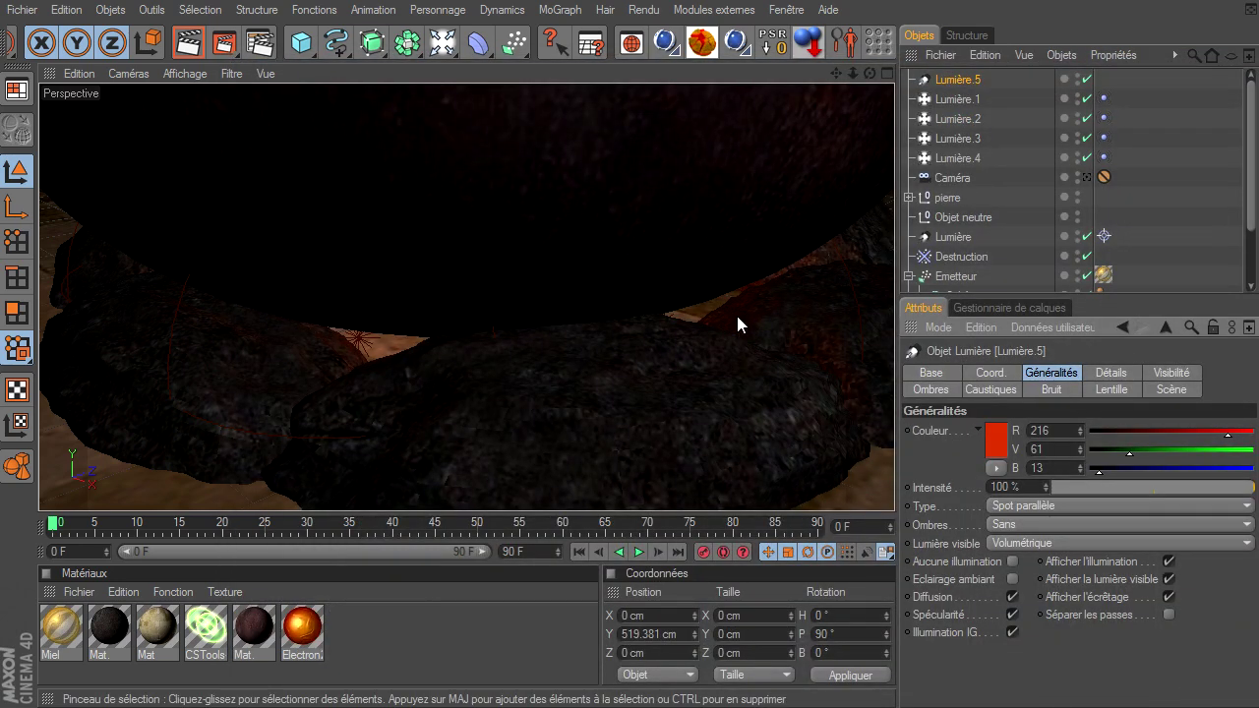
left_click_drag(853, 74, 894, 487)
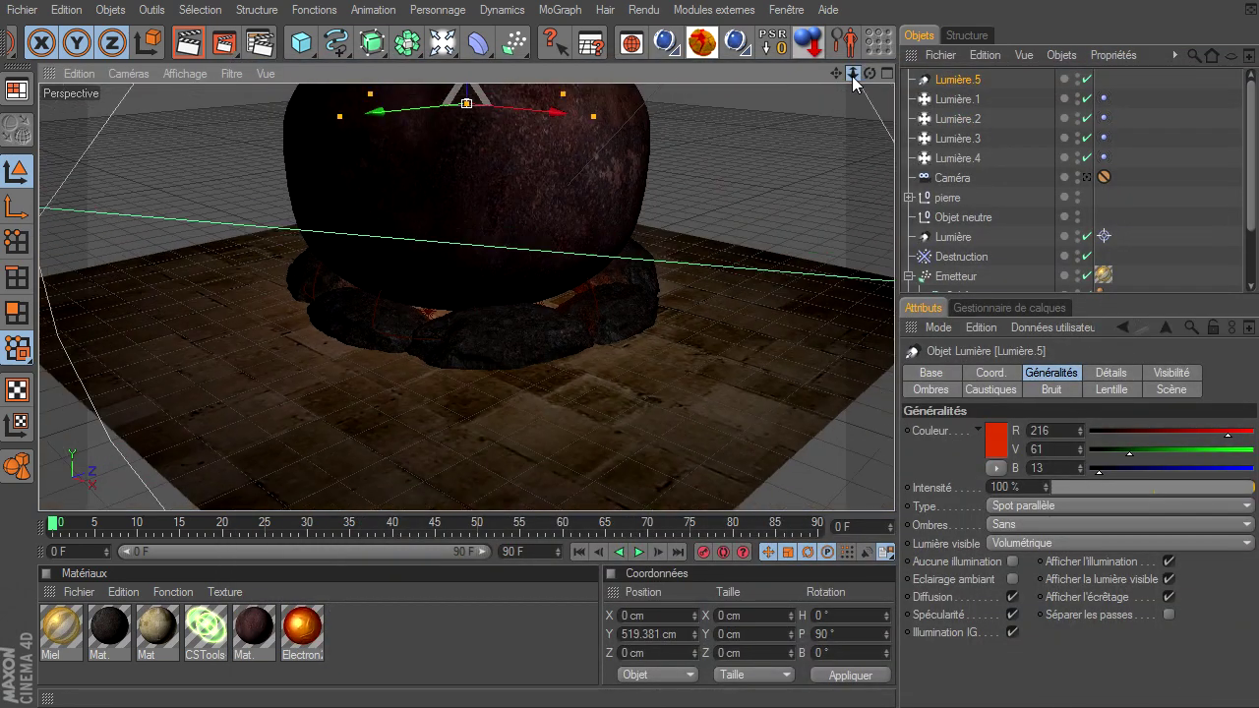
Check the OLX preset list without merging anything, and reframe the view around the whole cauldron
left_click(737, 41)
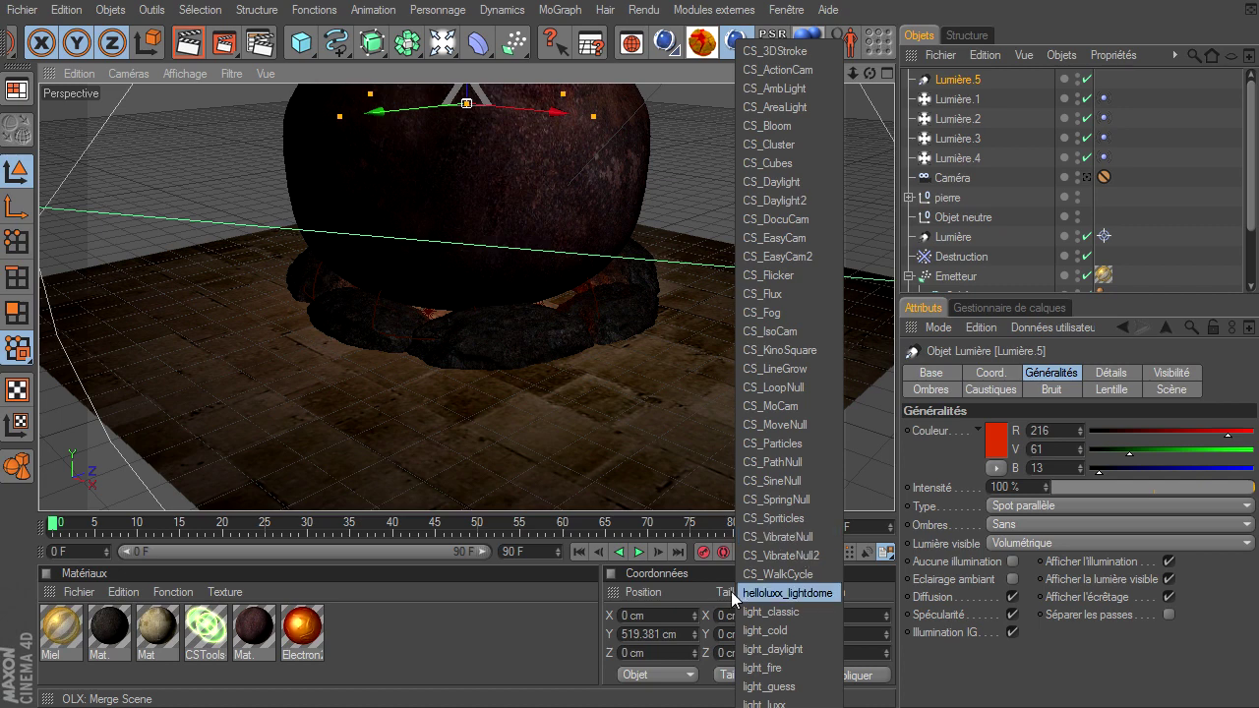
left_click(539, 638)
left_click_drag(838, 78, 894, 487)
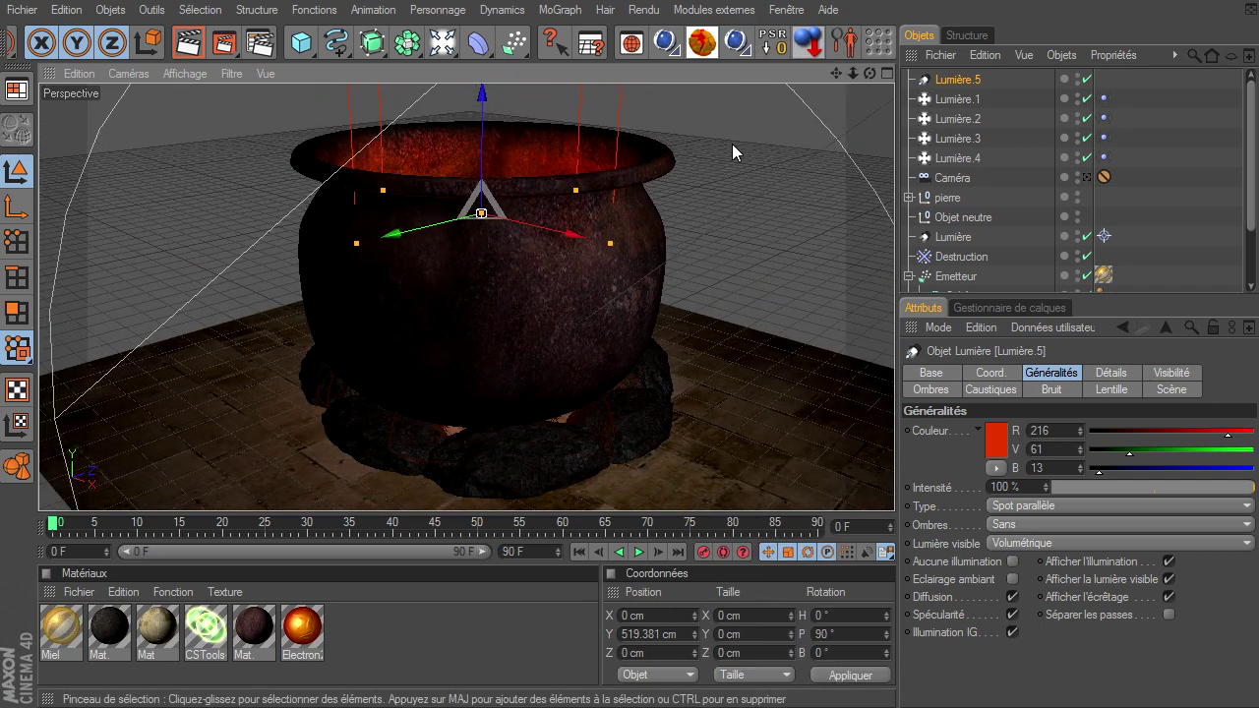
left_click(21, 11)
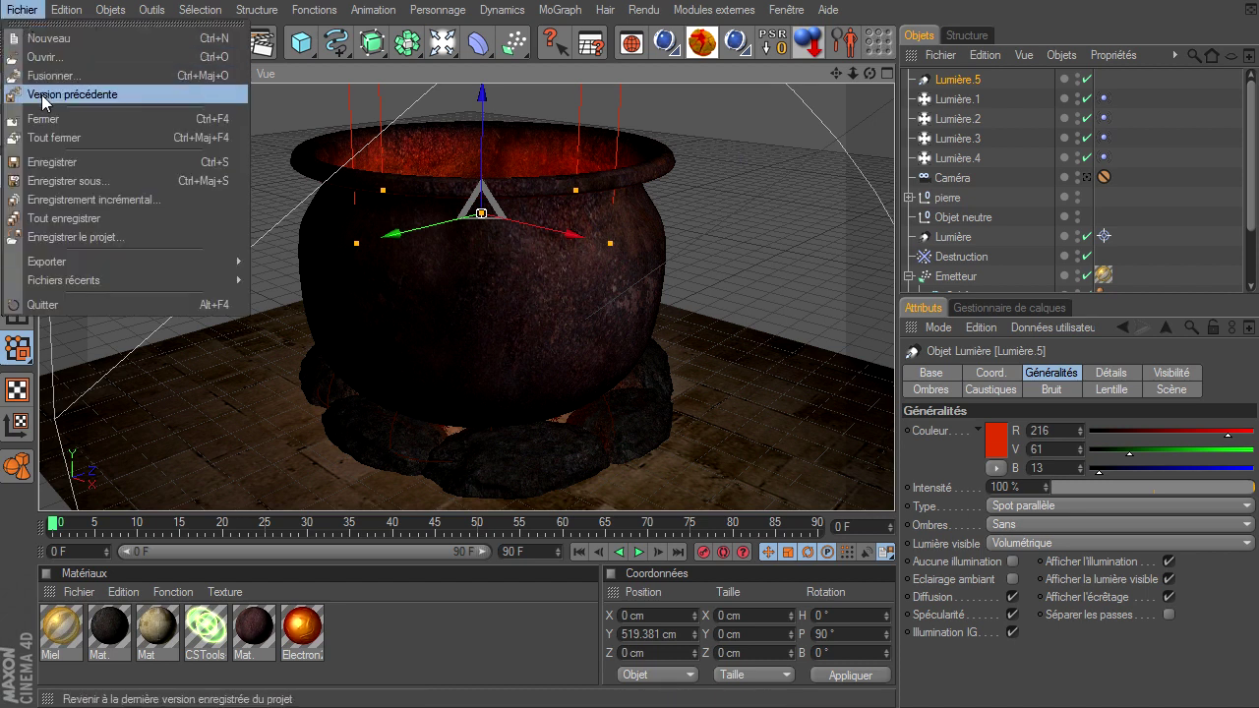
Revert the scene with Fichier > Version précédente, declining to save the cauldron changes
left_click(134, 122)
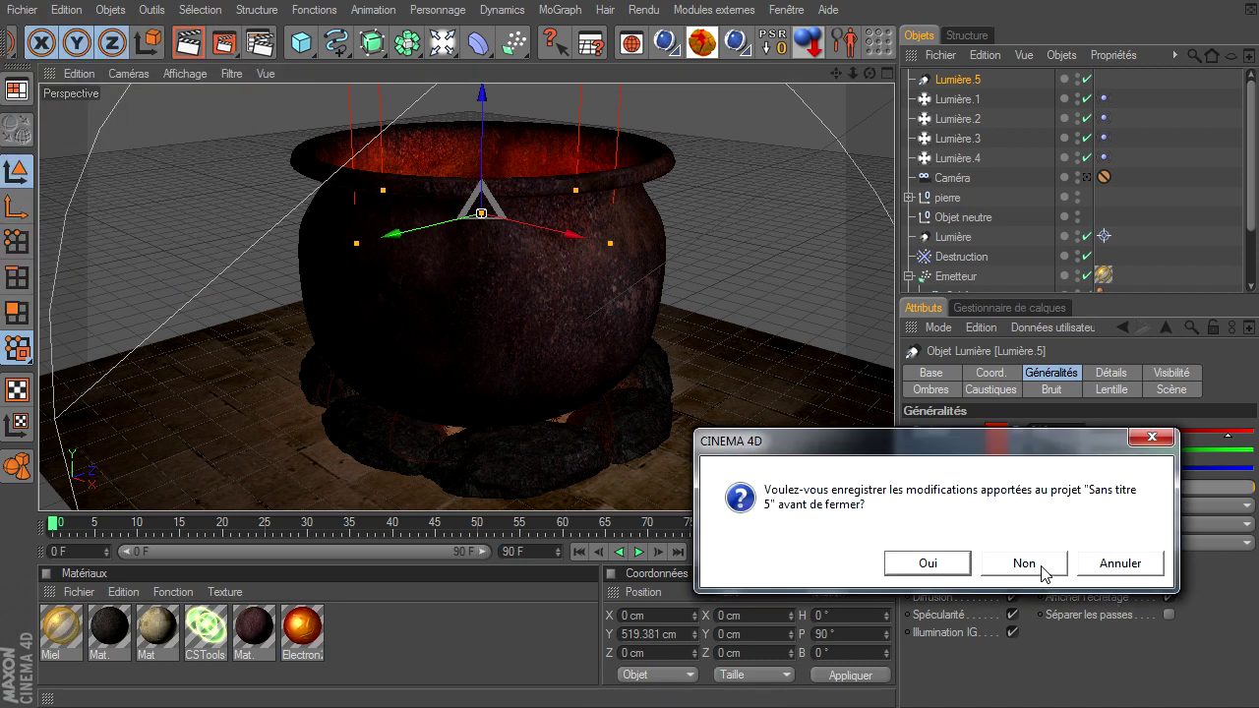
left_click(1037, 569)
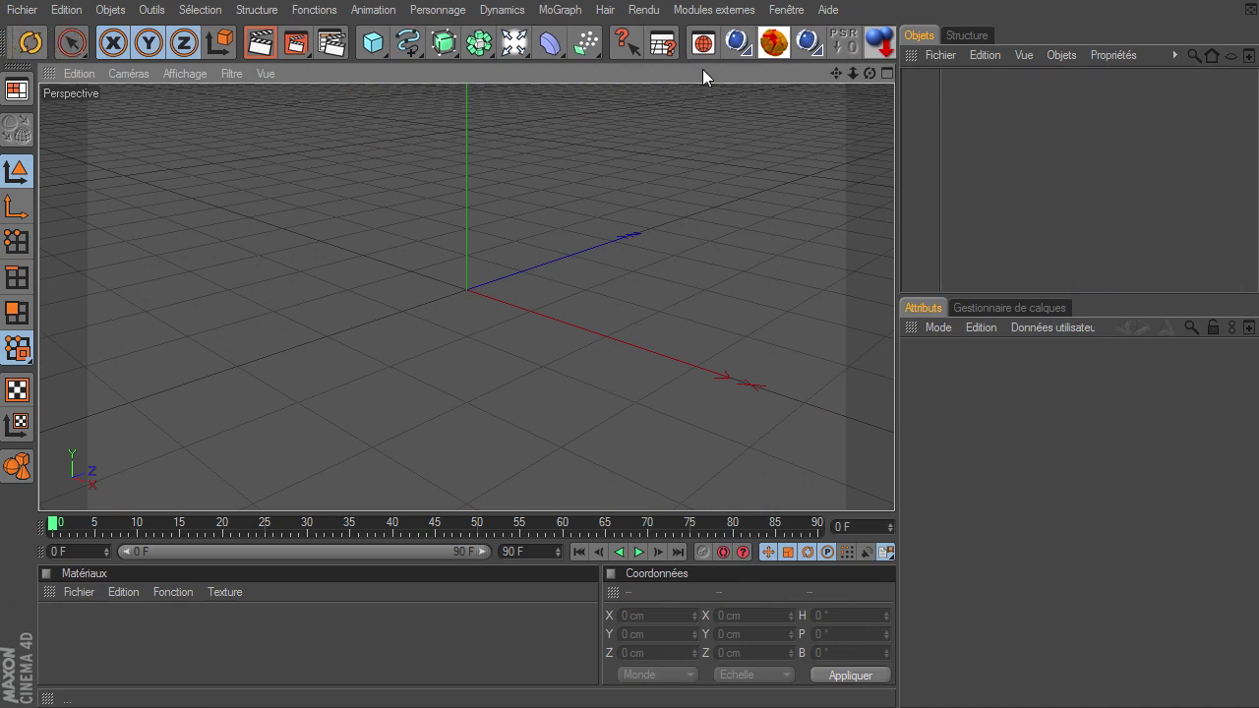